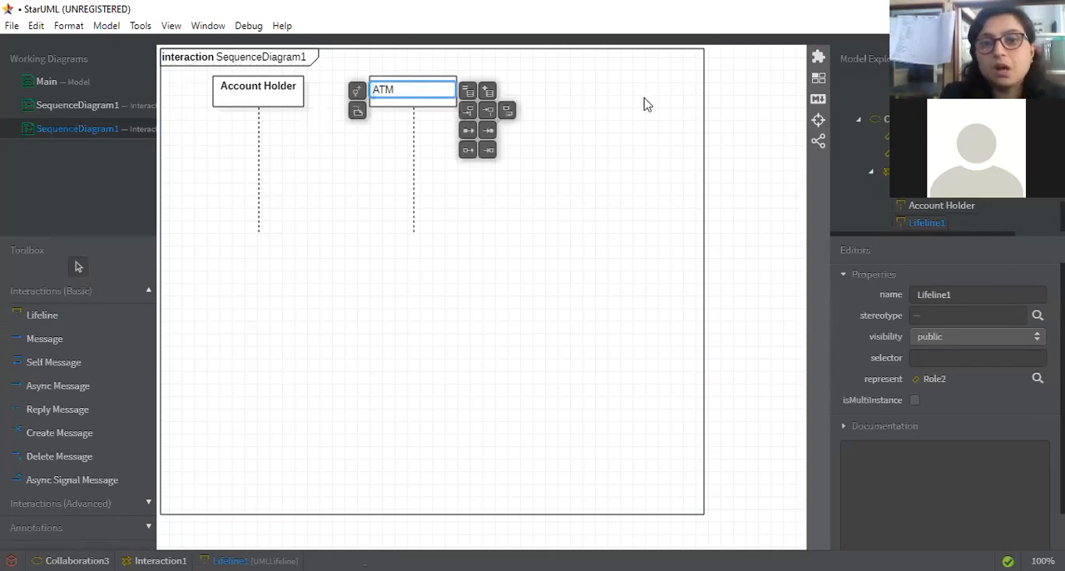
Keep the ATM lifeline name and add a third lifeline named "bankdatabase" to the right of ATM.
{"action": "left_click", "coordinate": [56, 318]}
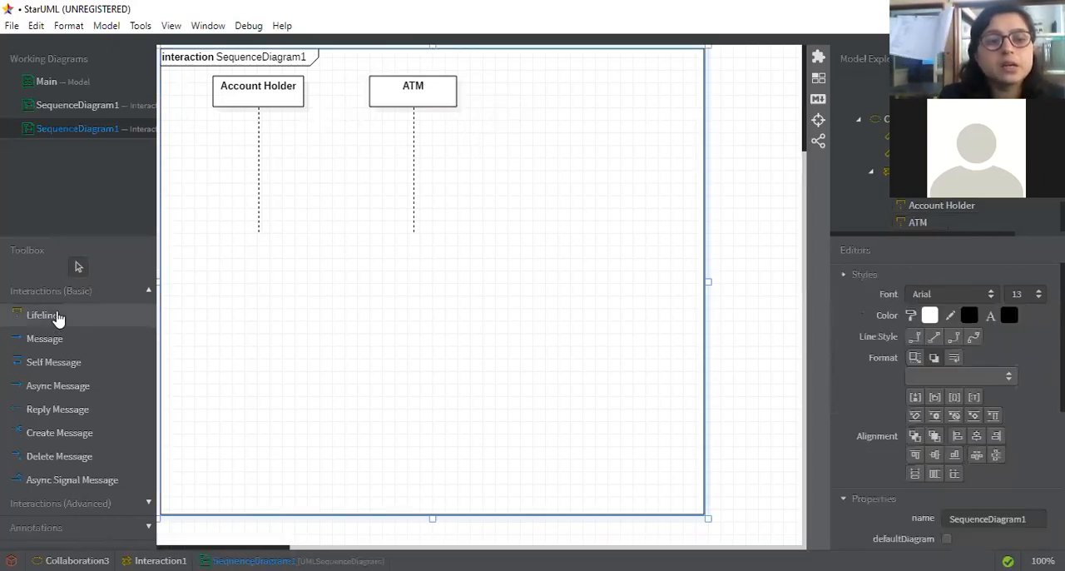
{"action": "left_click", "coordinate": [67, 317]}
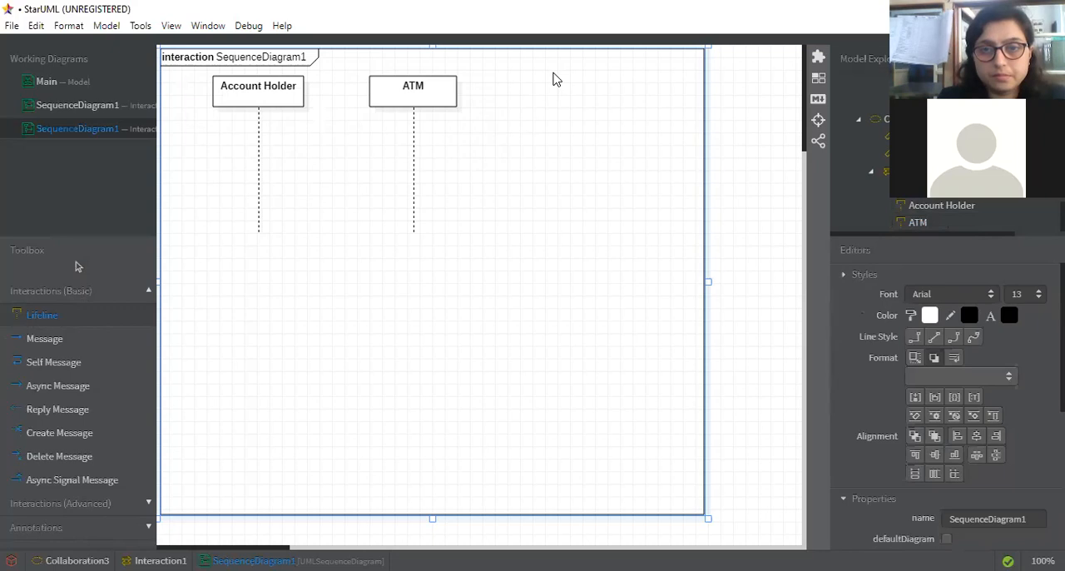
{"action": "left_click_drag", "start_coordinate": [551, 70], "coordinate": [636, 113]}
{"action": "type", "text": "data"}
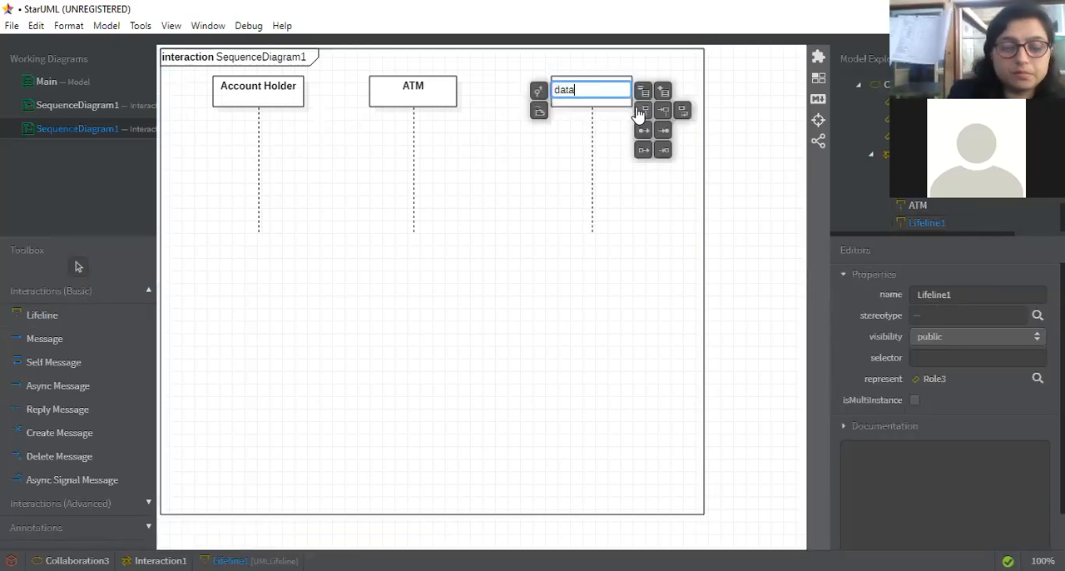
{"action": "key", "text": "BackSpace"}
{"action": "key", "text": "BackSpace"}
{"action": "key", "text": "BackSpace"}
{"action": "key", "text": "BackSpace"}
{"action": "type", "text": "ban"}
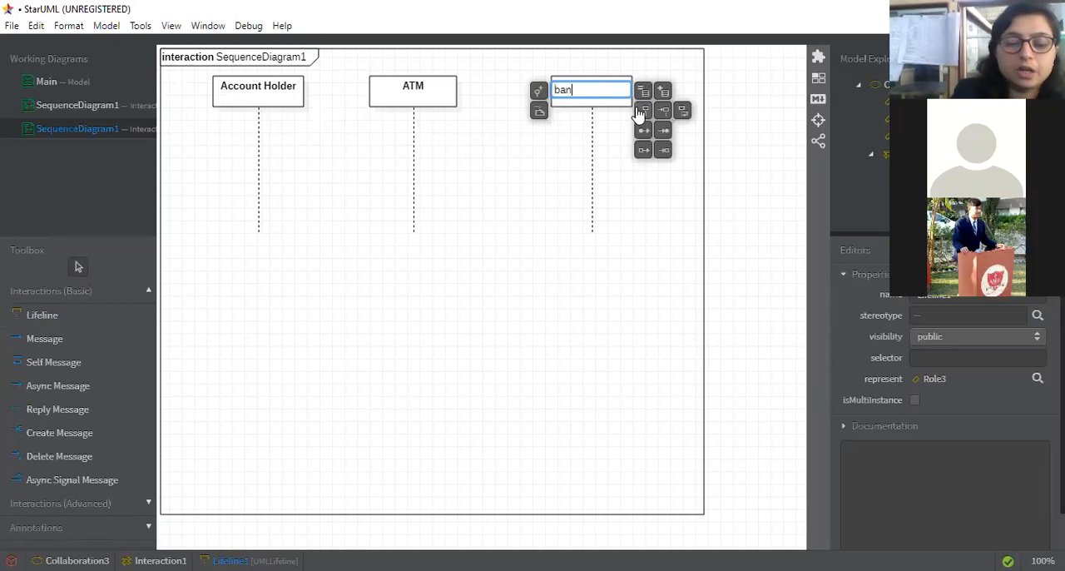
{"action": "type", "text": "kdatabase"}
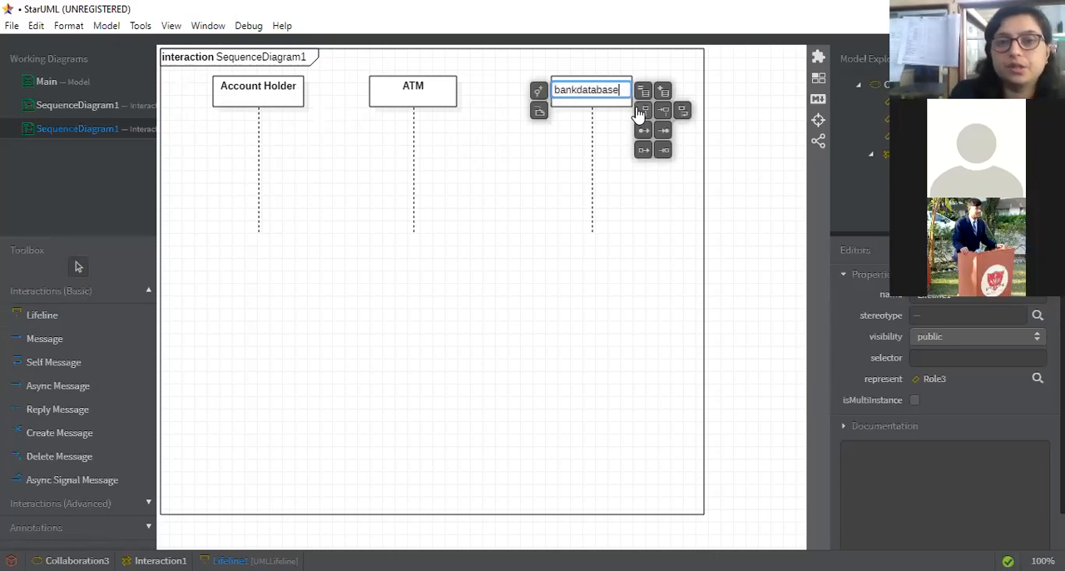
{"action": "left_click", "coordinate": [523, 240]}
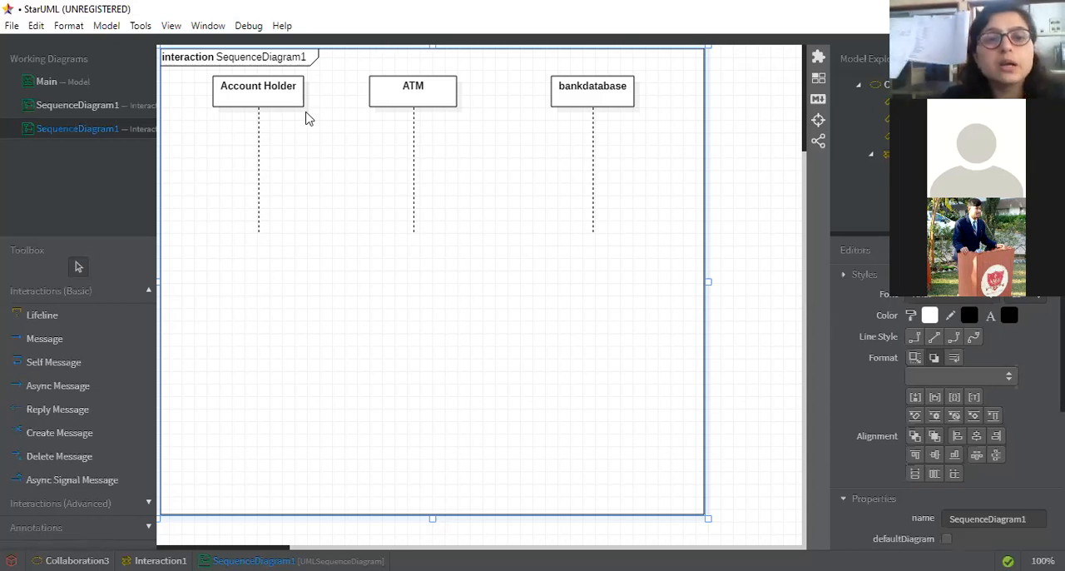
Add a message named "insert atm card" from the Account Holder lifeline to the ATM lifeline.
{"action": "left_click", "coordinate": [95, 348]}
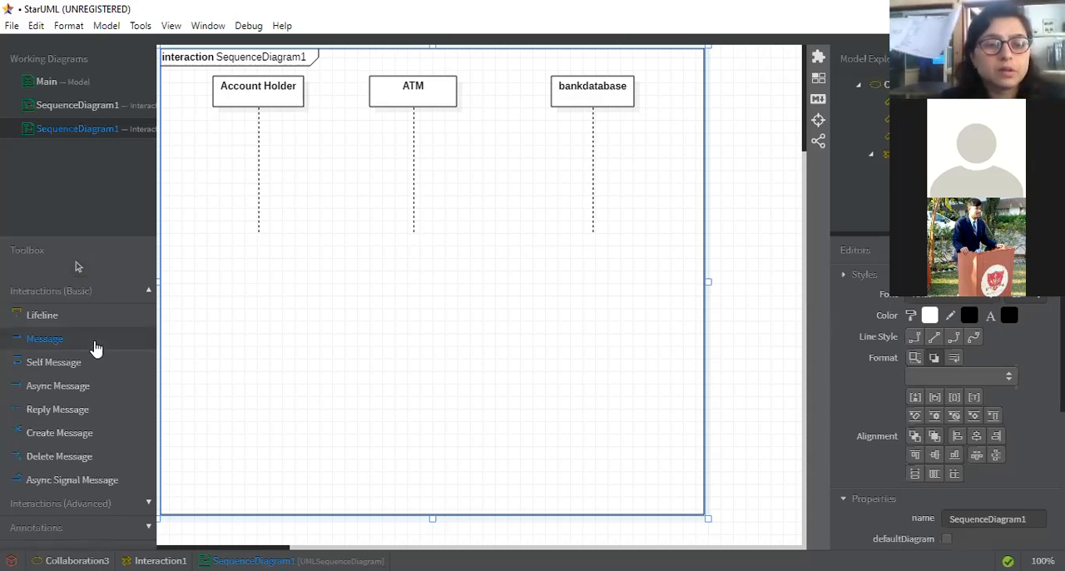
{"action": "left_click_drag", "start_coordinate": [254, 139], "coordinate": [413, 151]}
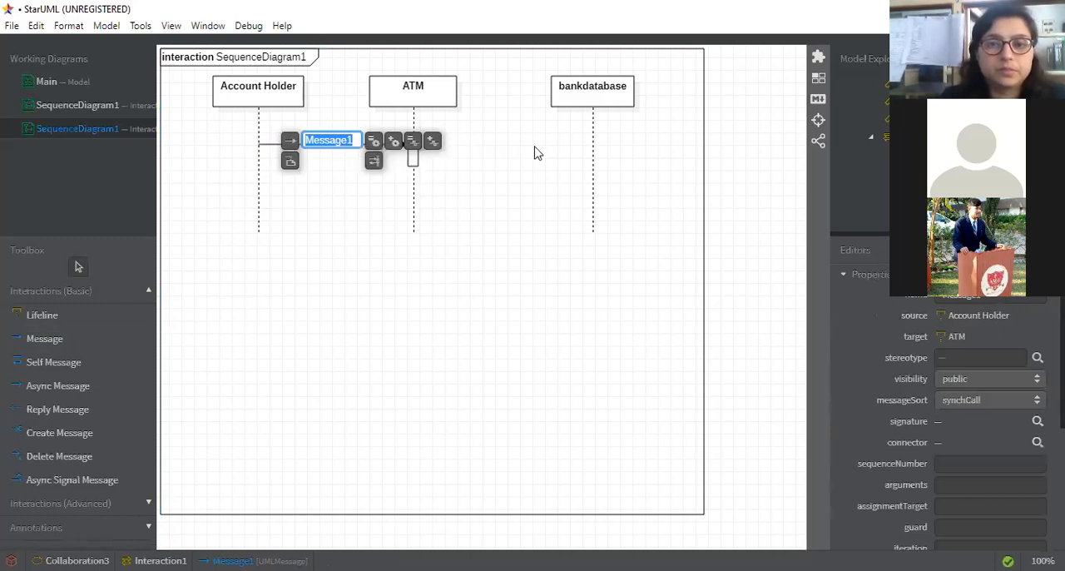
{"action": "type", "text": "ins"}
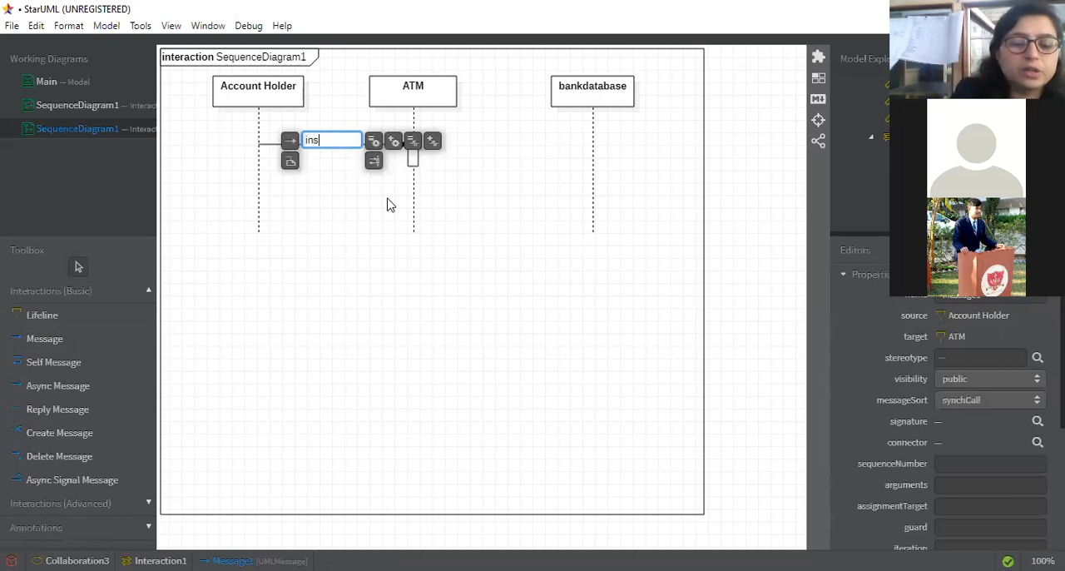
{"action": "type", "text": "ert card"}
{"action": "key", "text": "BackSpace"}
{"action": "key", "text": "BackSpace"}
{"action": "key", "text": "BackSpace"}
{"action": "type", "text": "ard"}
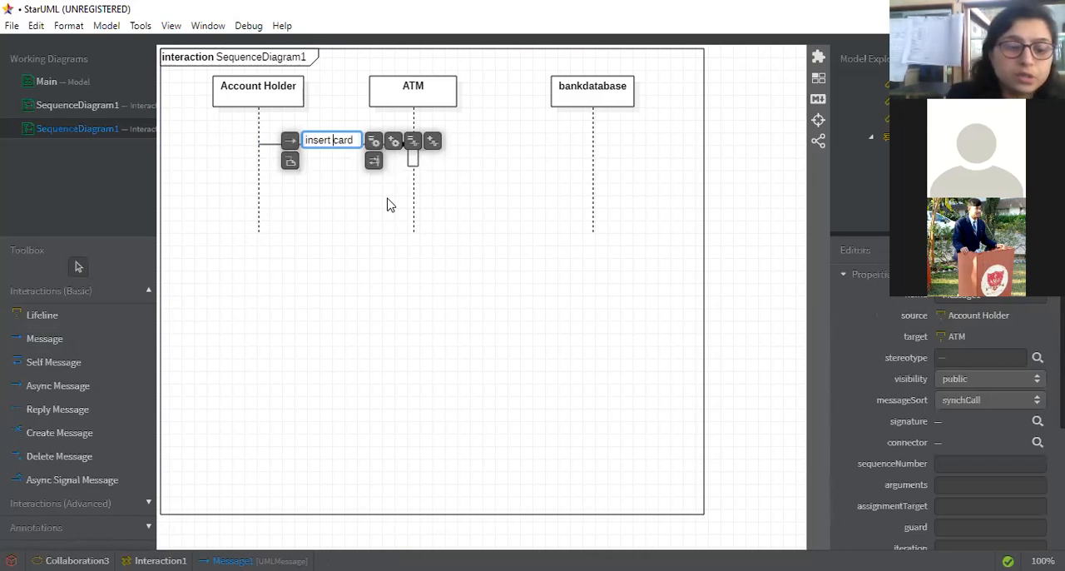
{"action": "type", "text": "atm"}
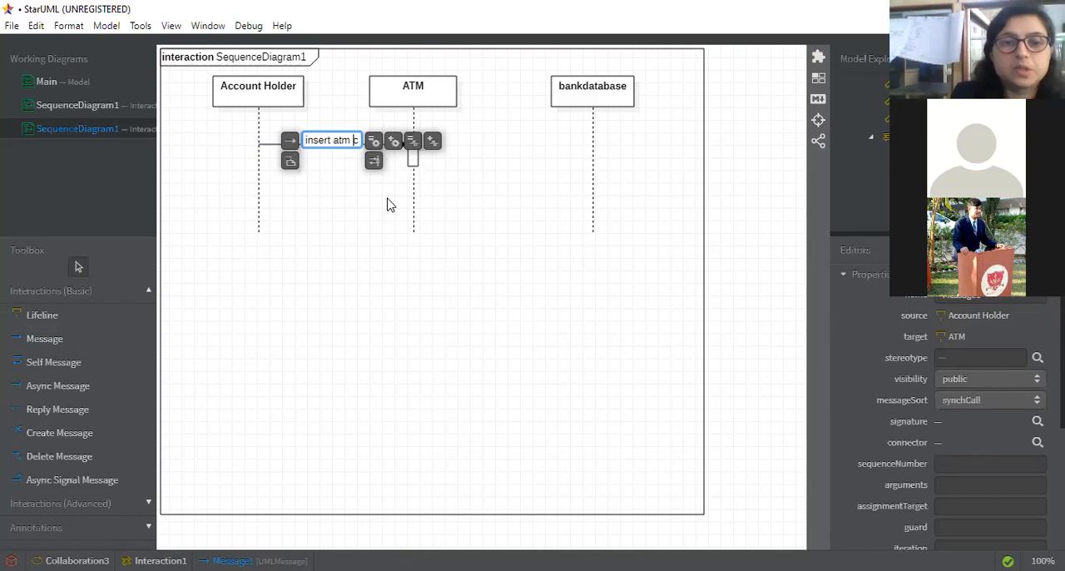
{"action": "left_click", "coordinate": [327, 221]}
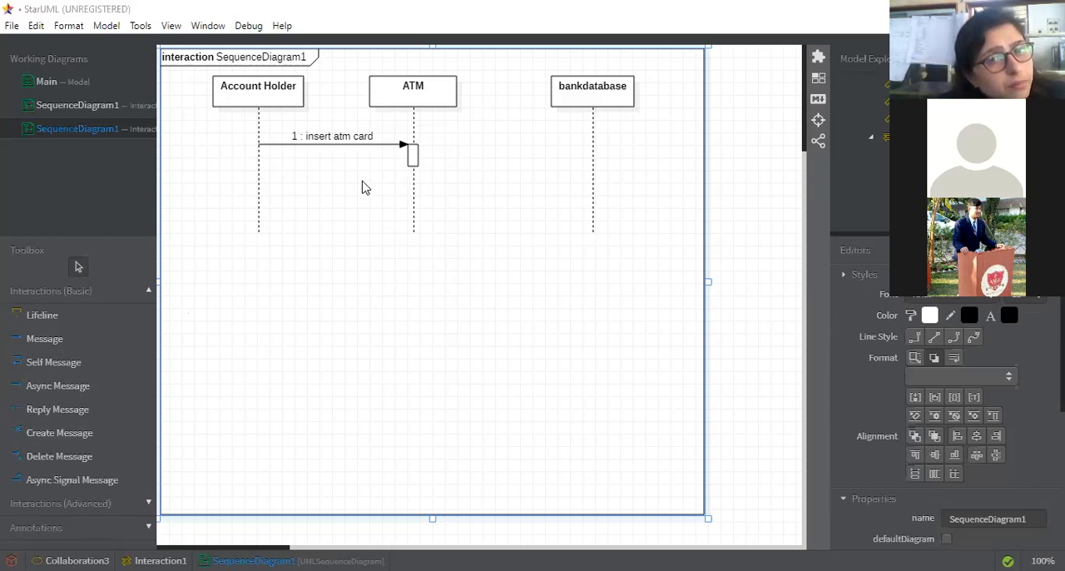
Add a self message named "check card" on the ATM lifeline's activation bar.
{"action": "left_click", "coordinate": [81, 366]}
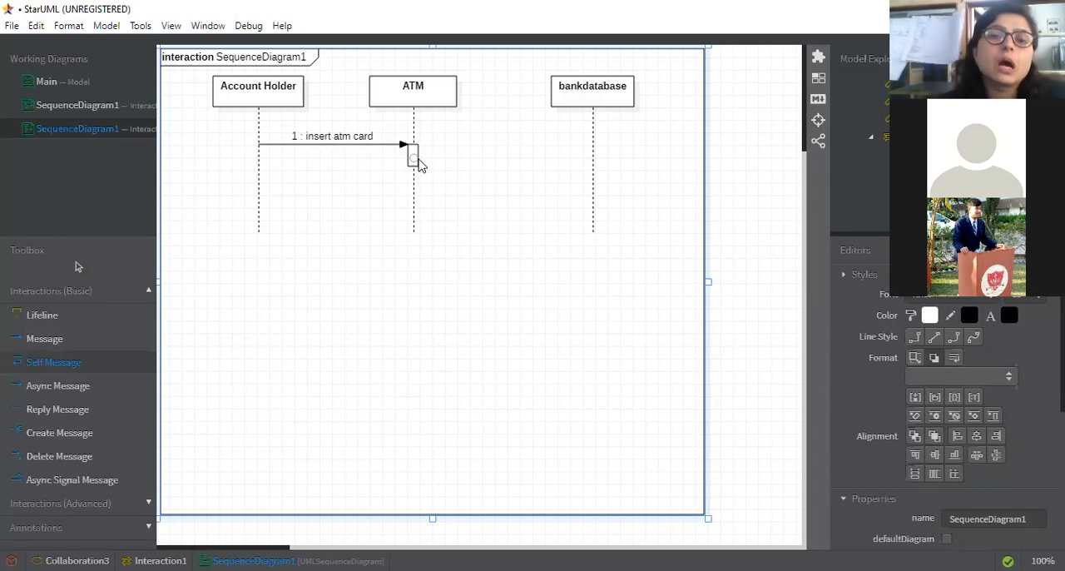
{"action": "left_click", "coordinate": [418, 159]}
{"action": "key", "text": "BackSpace"}
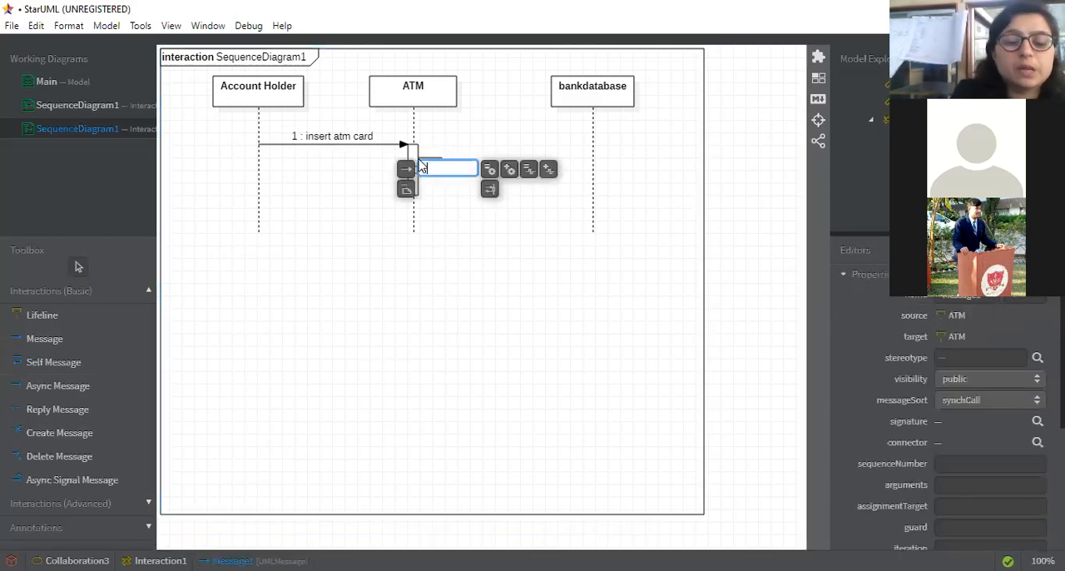
{"action": "type", "text": "check c"}
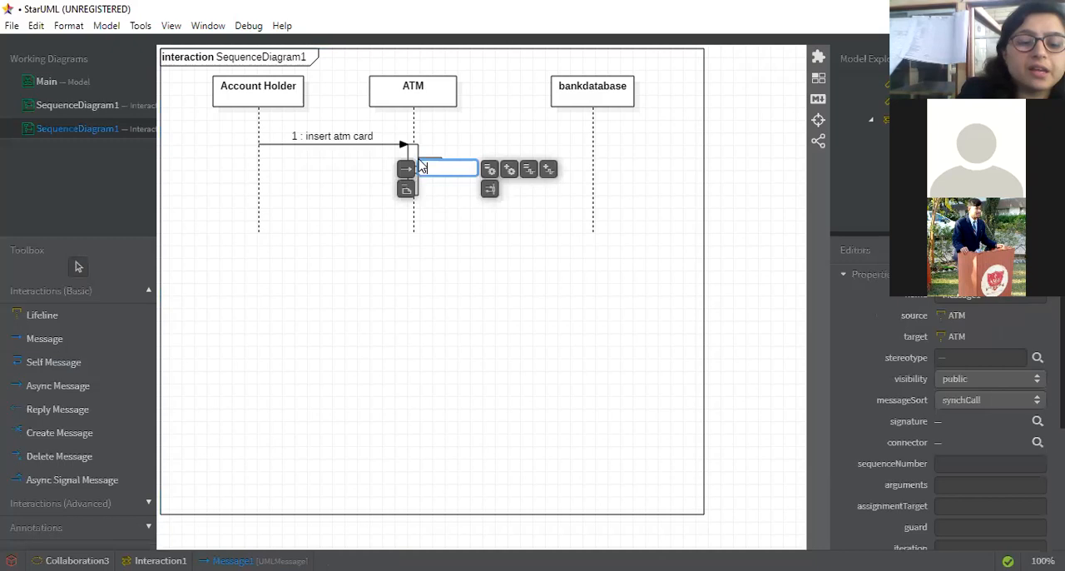
{"action": "type", "text": "ard"}
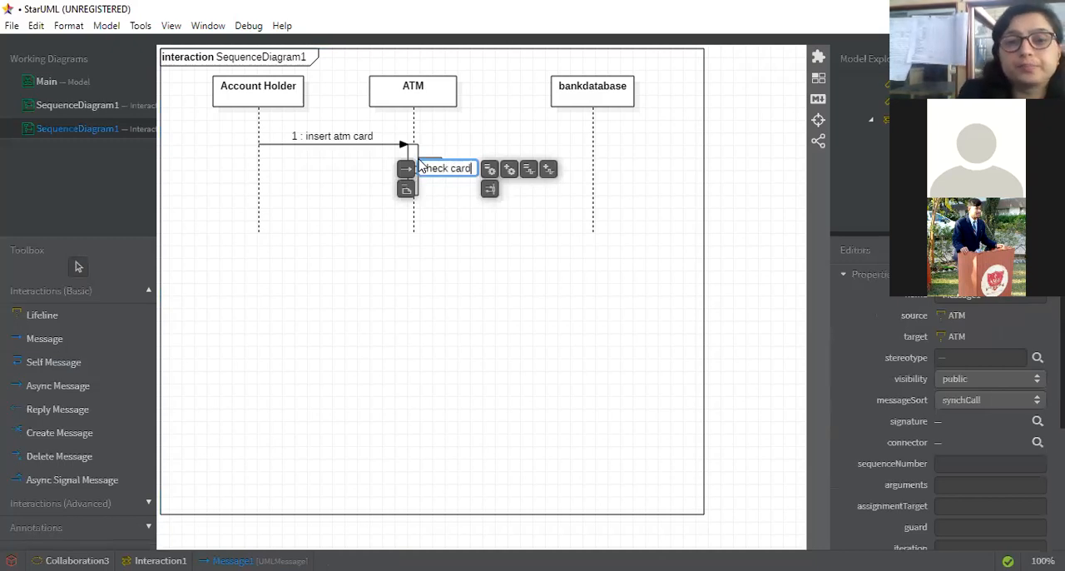
{"action": "left_click", "coordinate": [471, 271]}
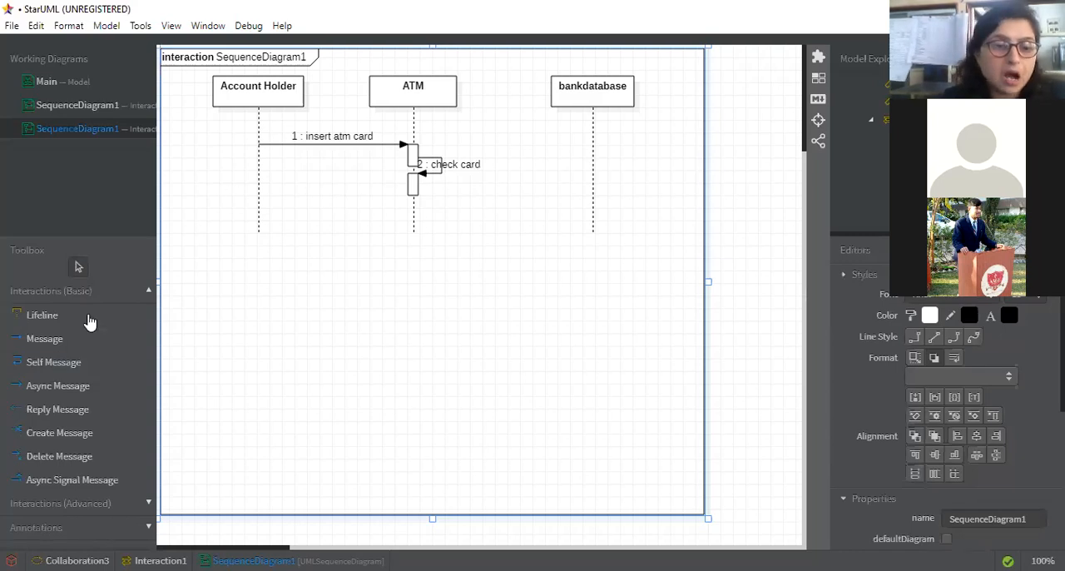
Add a reply message named "invalid card" from the ATM lifeline back to Account Holder, below the check card message.
{"action": "left_click", "coordinate": [56, 423]}
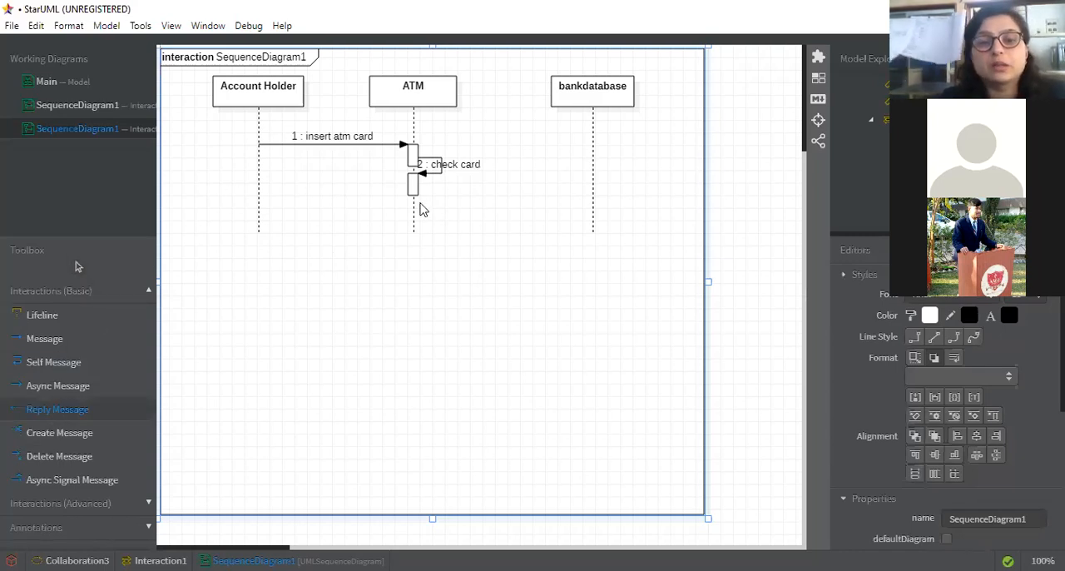
{"action": "left_click_drag", "start_coordinate": [299, 158], "coordinate": [269, 191]}
{"action": "type", "text": "r"}
{"action": "key", "text": "BackSpace"}
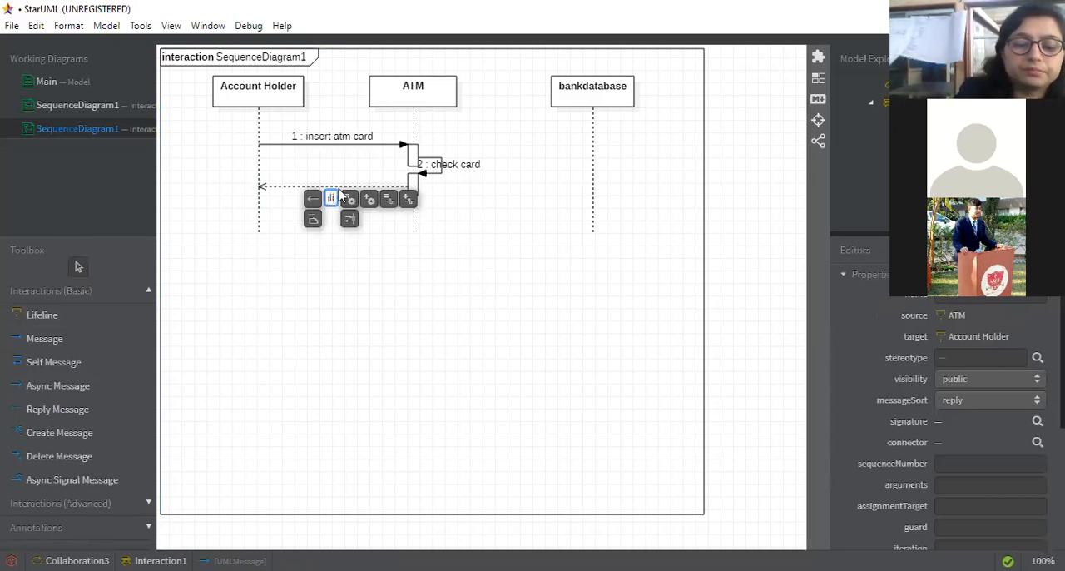
{"action": "type", "text": "ind"}
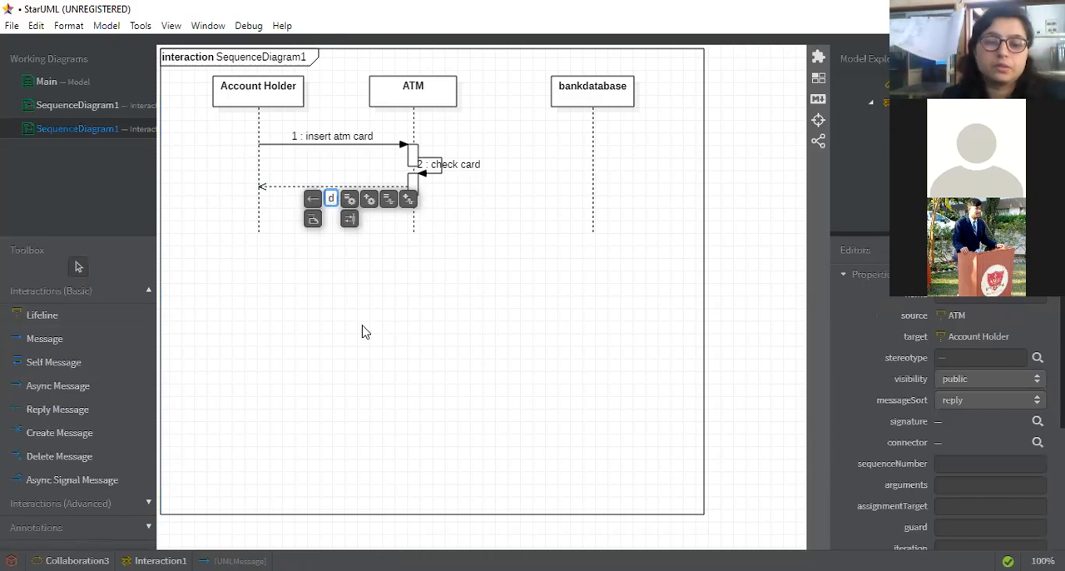
{"action": "left_click", "coordinate": [362, 332]}
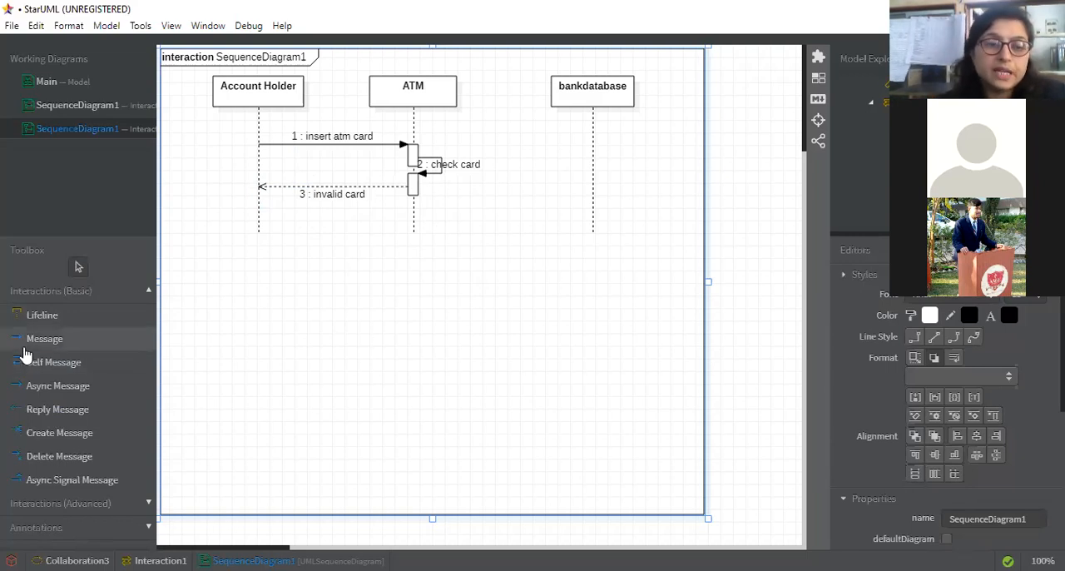
Draw a message from the ATM lifeline to Account Holder below the invalid card reply.
{"action": "left_click", "coordinate": [62, 340]}
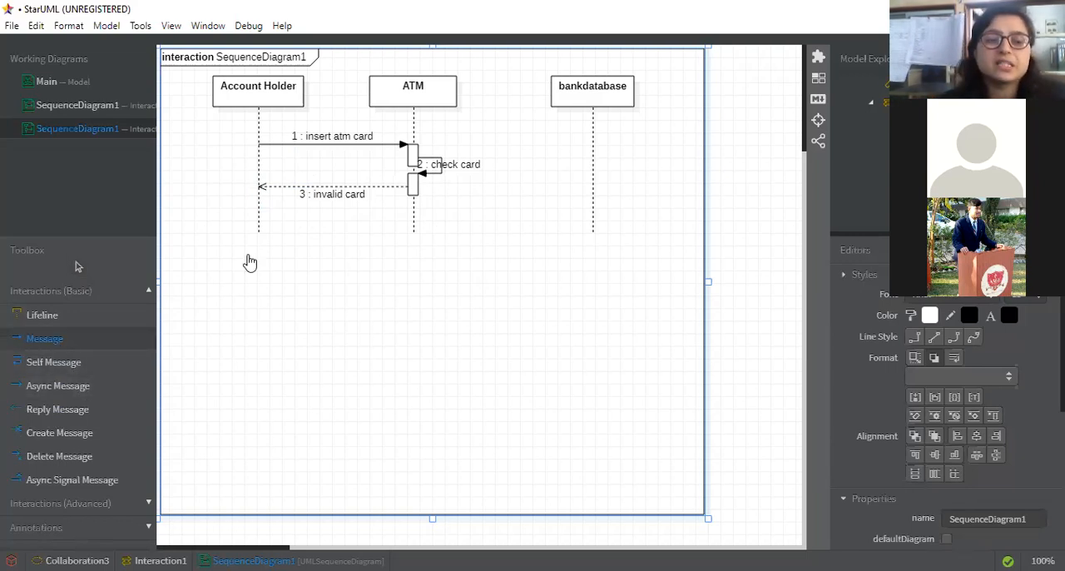
{"action": "left_click_drag", "start_coordinate": [416, 228], "coordinate": [261, 227]}
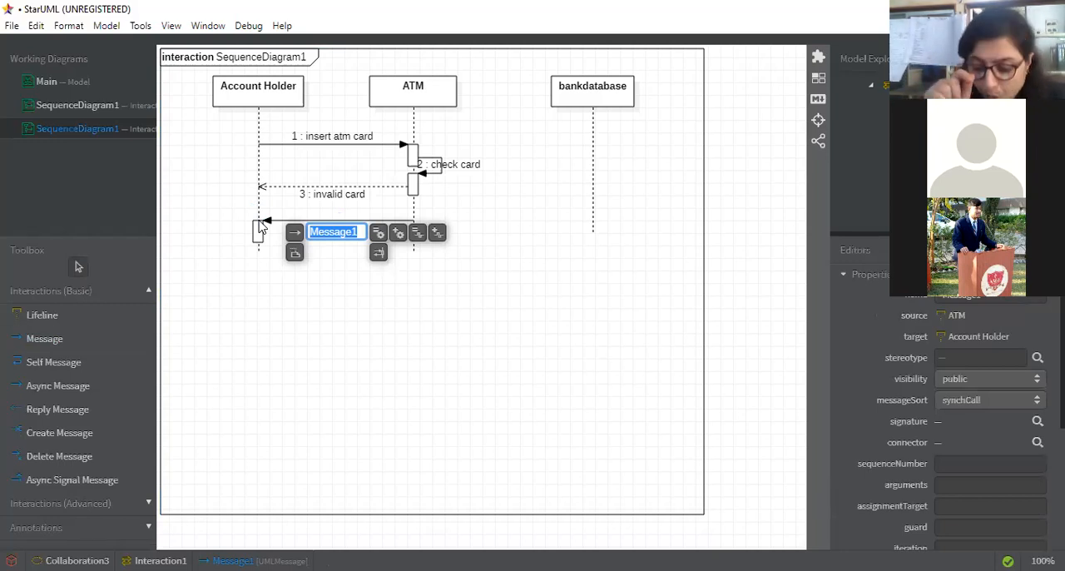
Try to rename the invalid card reply message to "invalid card: reinsert card".
{"action": "double_click", "coordinate": [372, 197]}
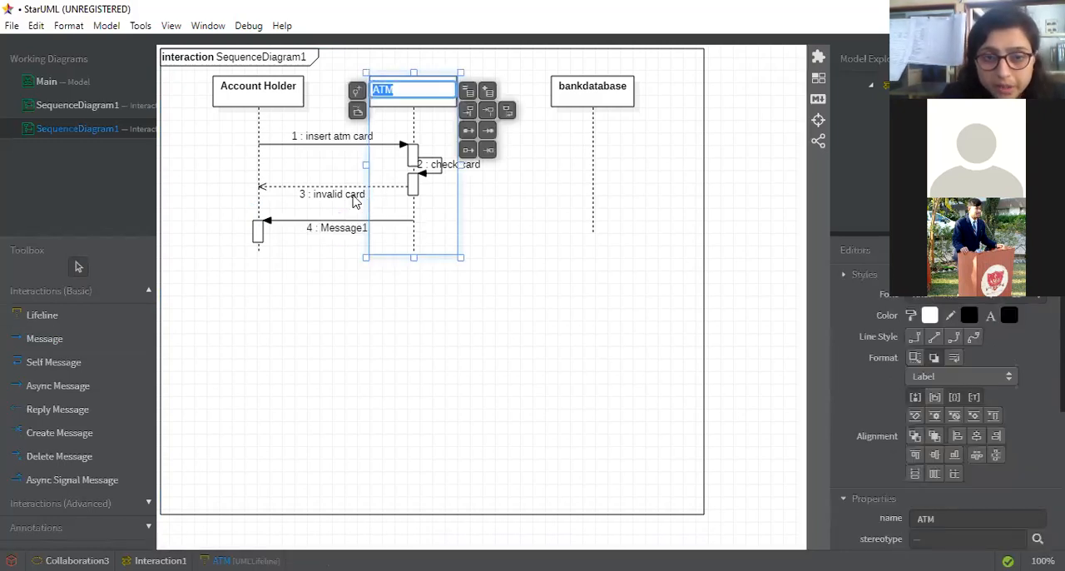
{"action": "double_click", "coordinate": [356, 197]}
{"action": "left_click", "coordinate": [356, 196]}
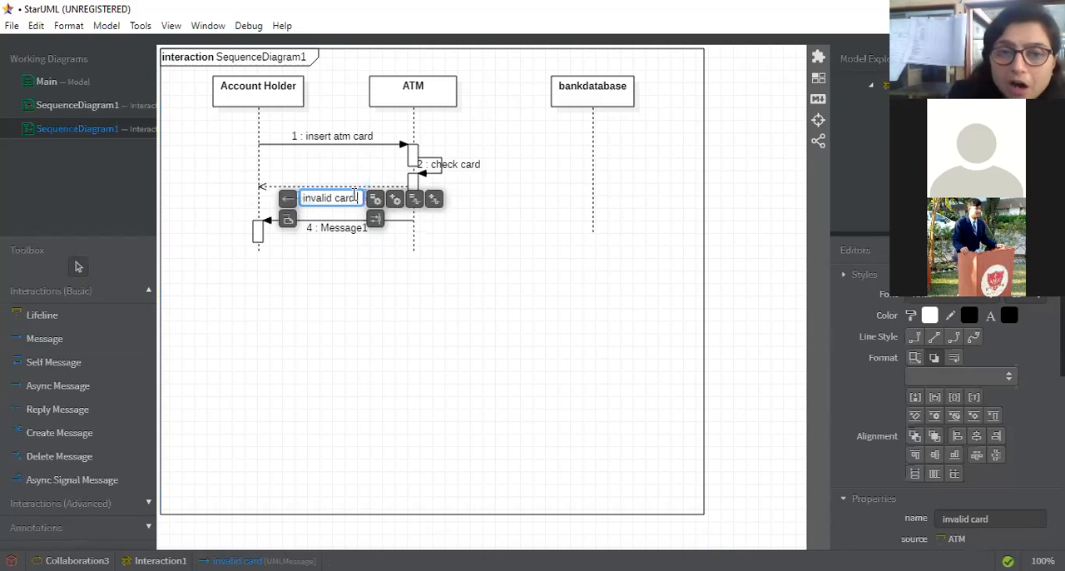
{"action": "type", "text": ": re"}
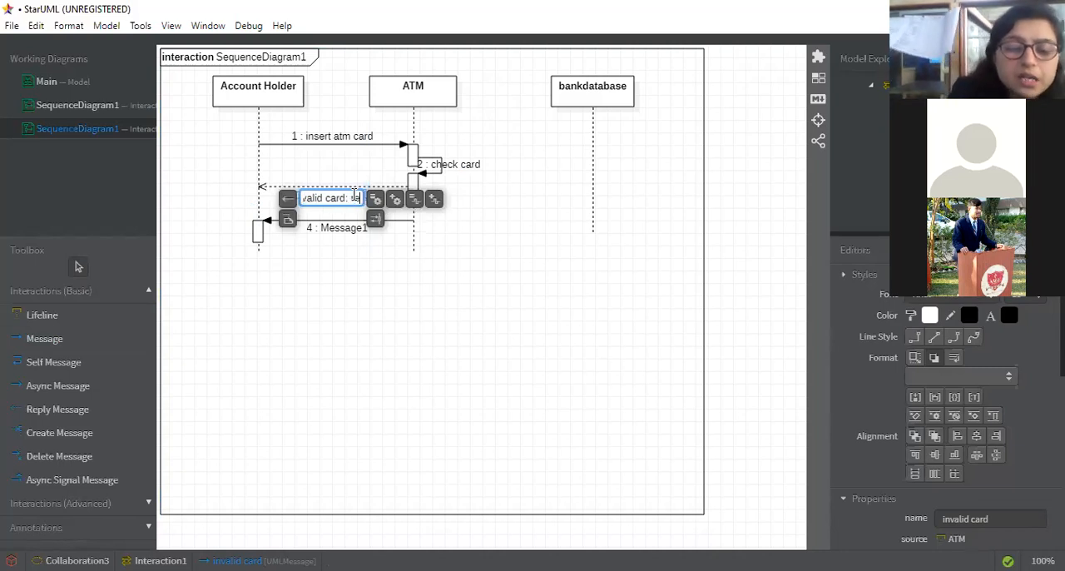
{"action": "type", "text": "enter card"}
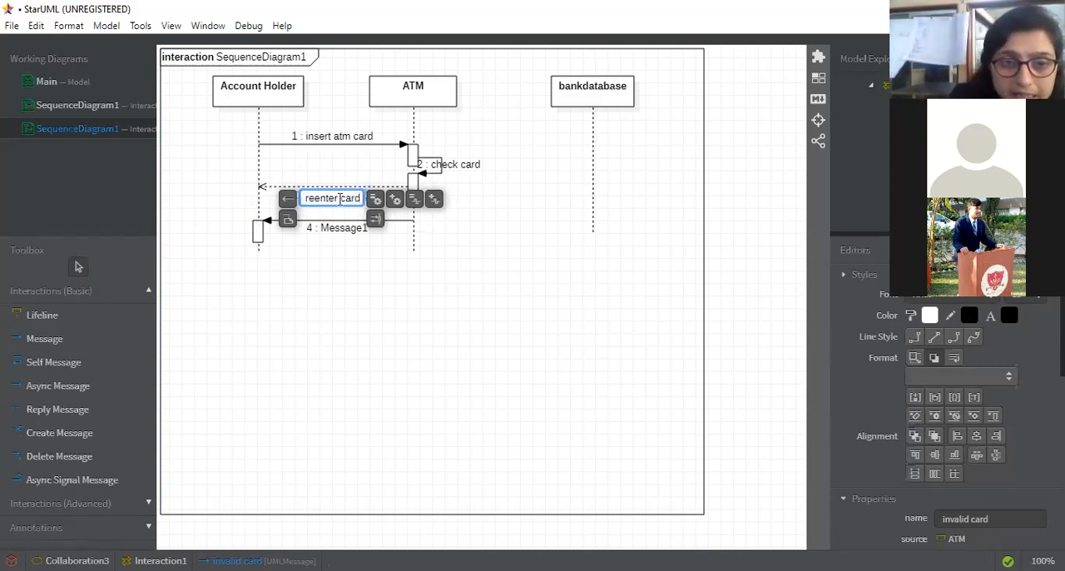
{"action": "left_click", "coordinate": [339, 199]}
{"action": "key", "text": "BackSpace"}
{"action": "key", "text": "BackSpace"}
{"action": "key", "text": "BackSpace"}
{"action": "key", "text": "BackSpace"}
{"action": "key", "text": "BackSpace"}
{"action": "type", "text": "ins"}
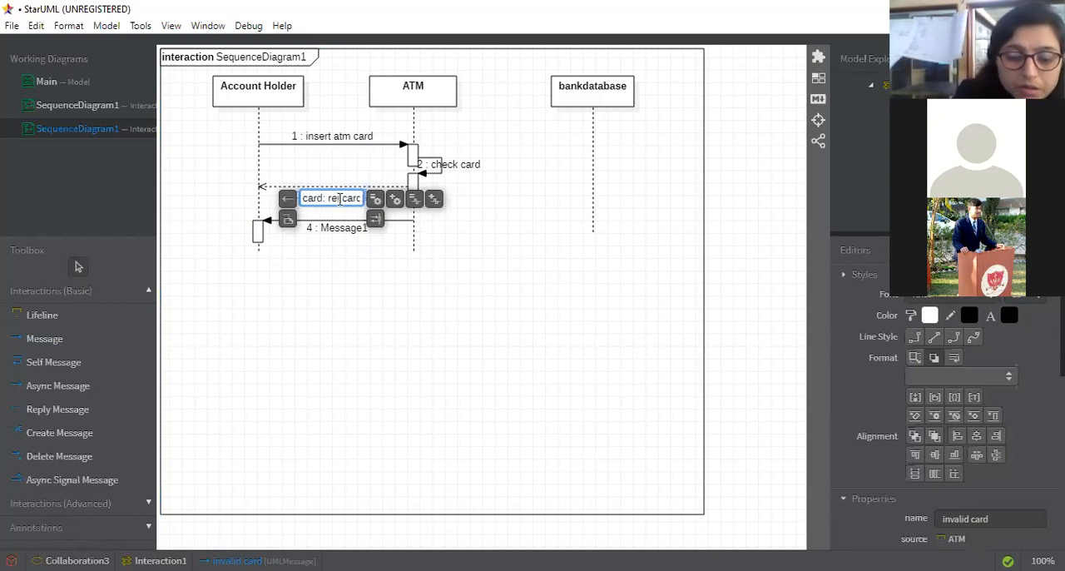
{"action": "type", "text": "ert"}
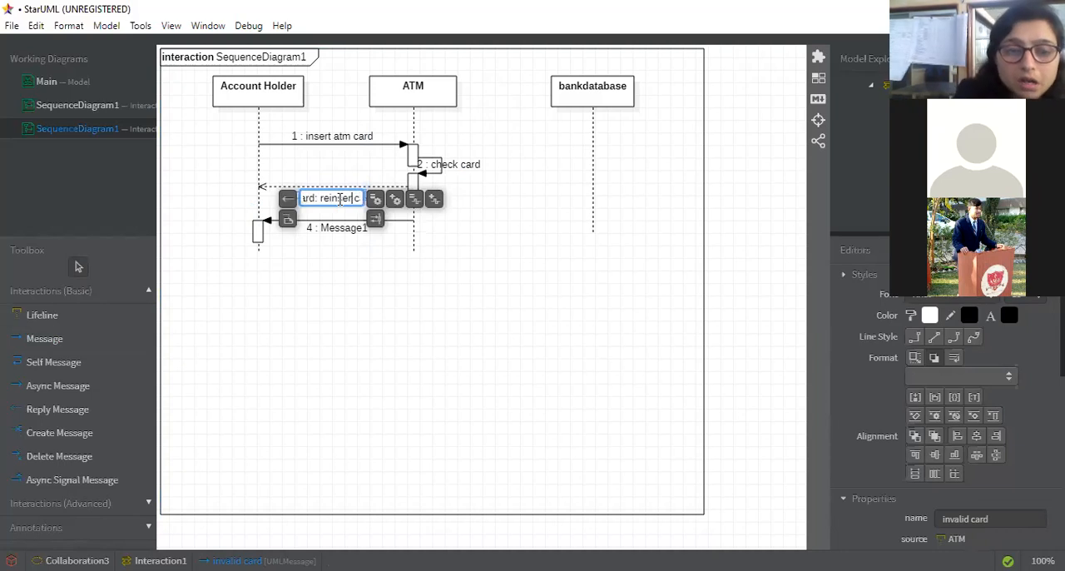
{"action": "left_click", "coordinate": [381, 325]}
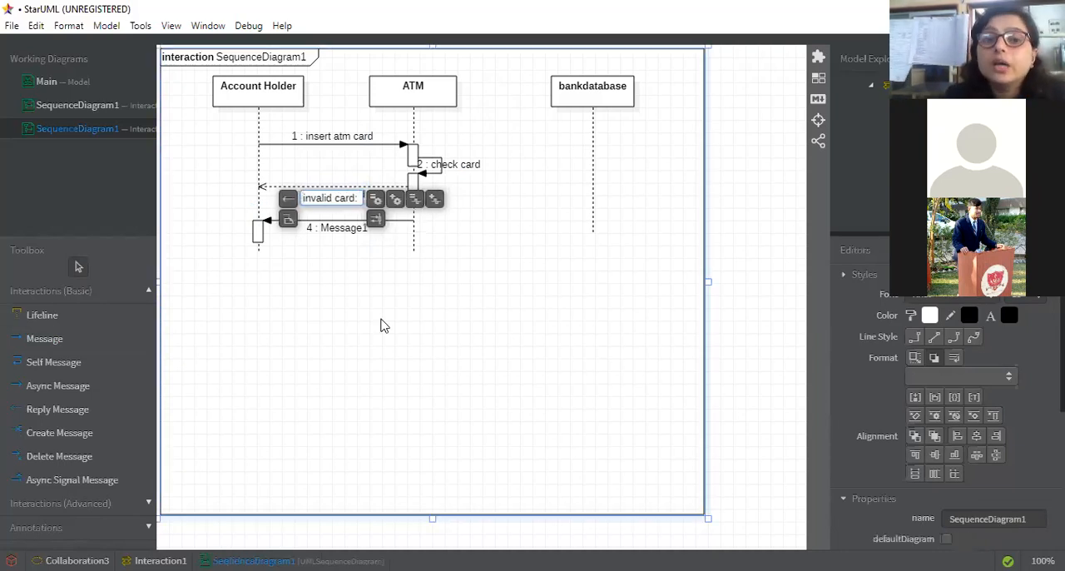
Try to rename the fourth message, from ATM to Account Holder, to "valid card: enter your pin".
{"action": "double_click", "coordinate": [354, 231]}
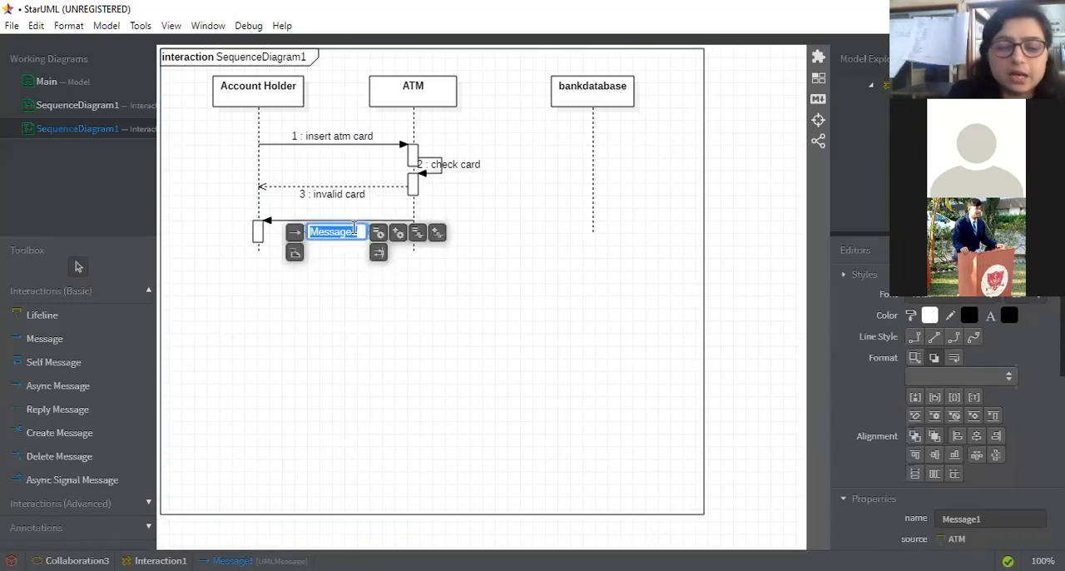
{"action": "type", "text": "valid c"}
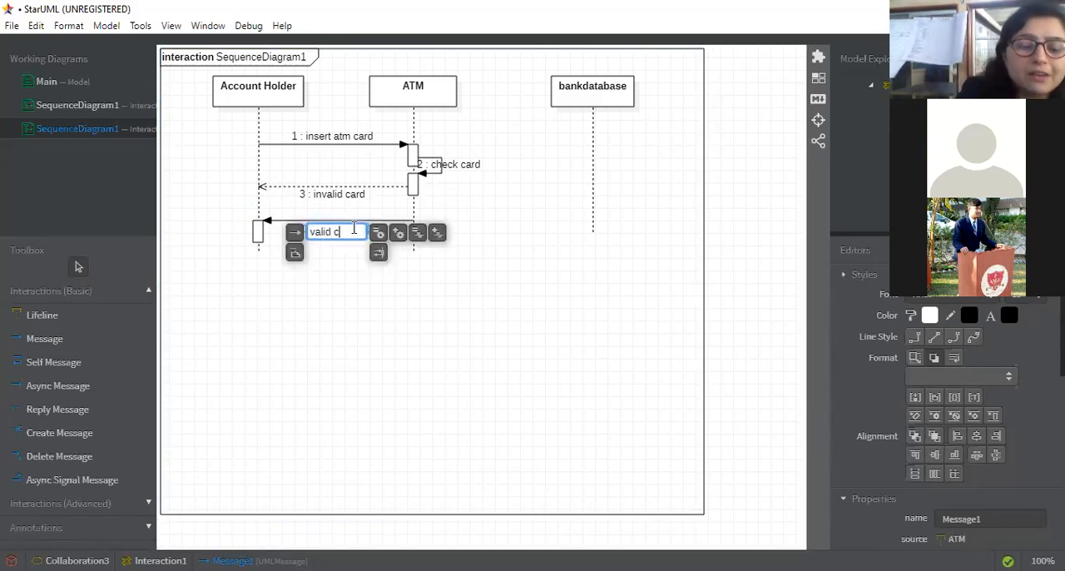
{"action": "type", "text": "ard: sv"}
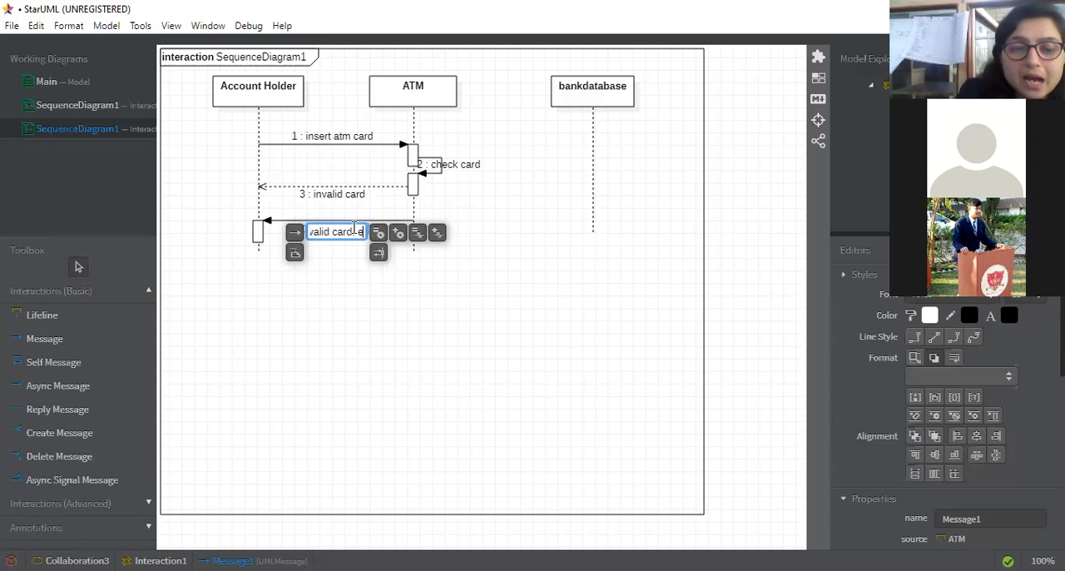
{"action": "type", "text": "ter your pin"}
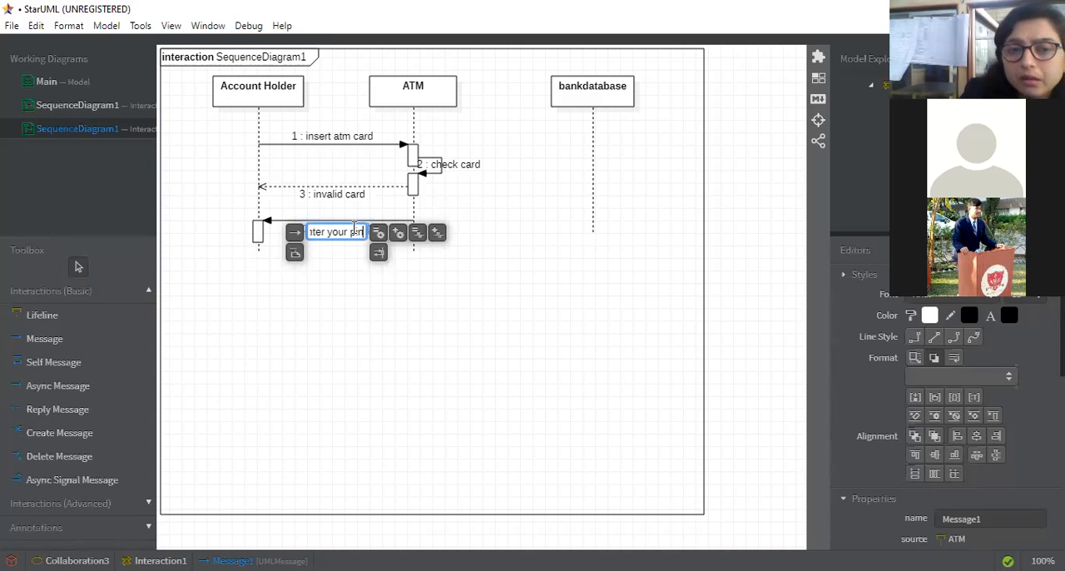
{"action": "left_click", "coordinate": [371, 289]}
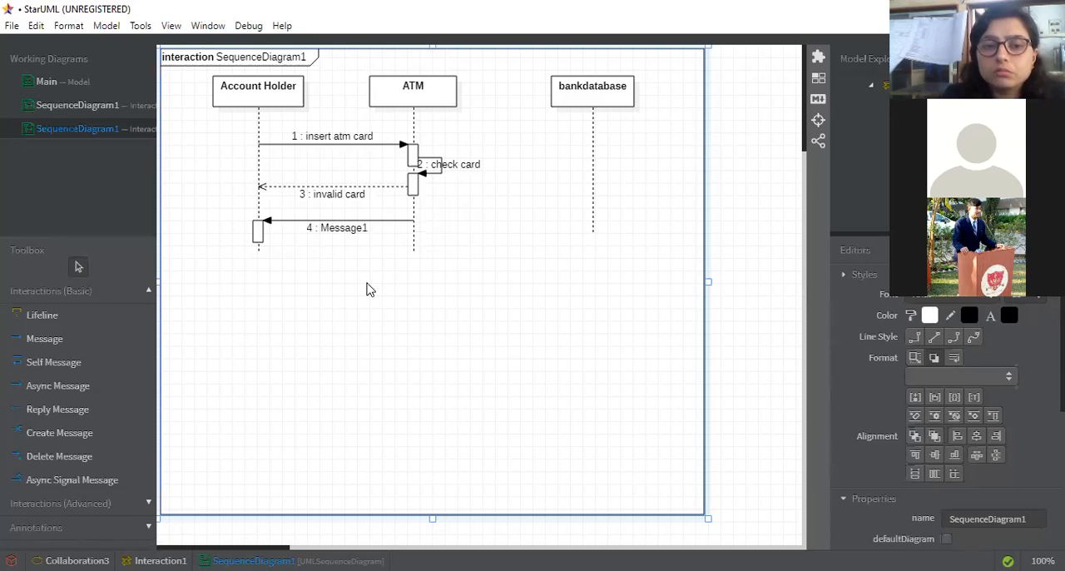
Try again to name the message below the invalid card reply "valid card: enter your pin".
{"action": "double_click", "coordinate": [346, 233]}
{"action": "type", "text": "va"}
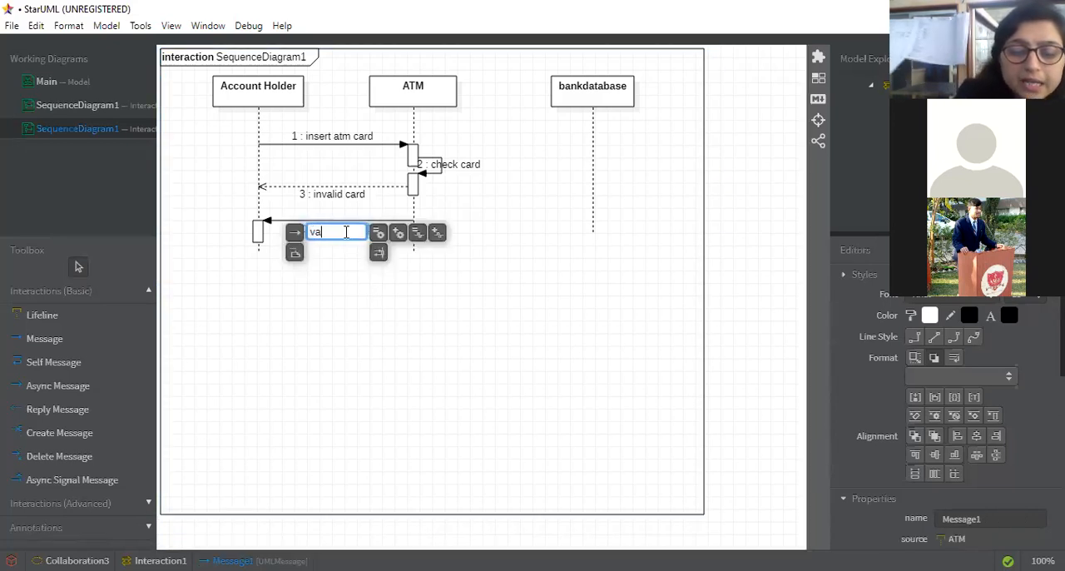
{"action": "type", "text": "lid card: enter y"}
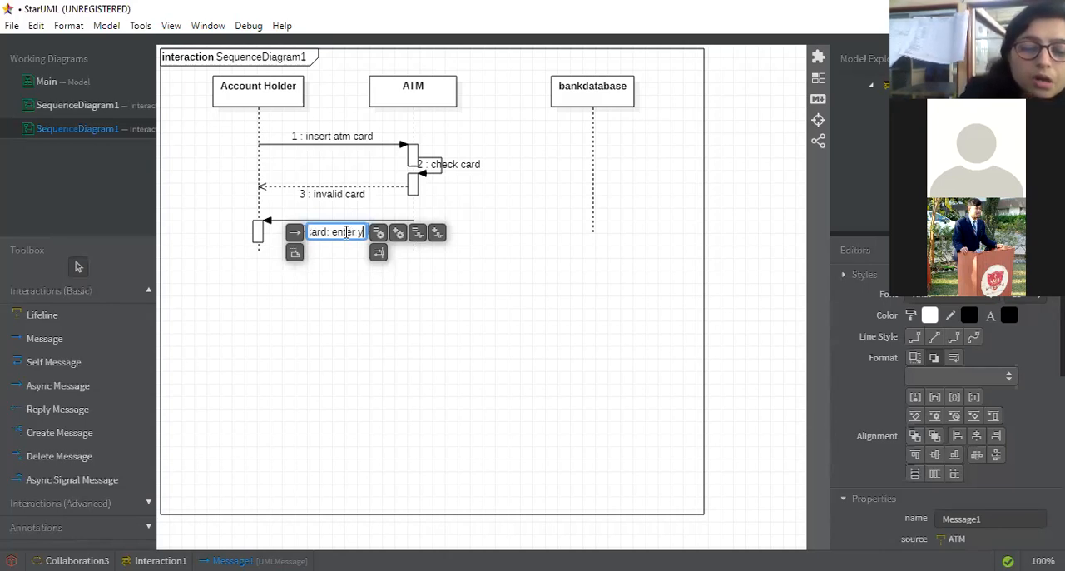
{"action": "type", "text": "our pin"}
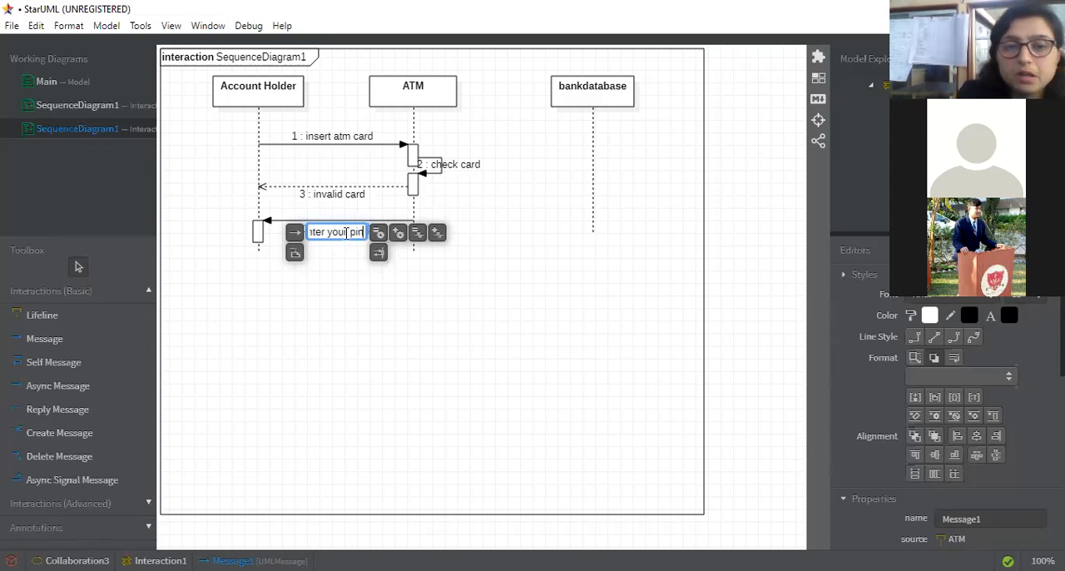
{"action": "left_click", "coordinate": [394, 341]}
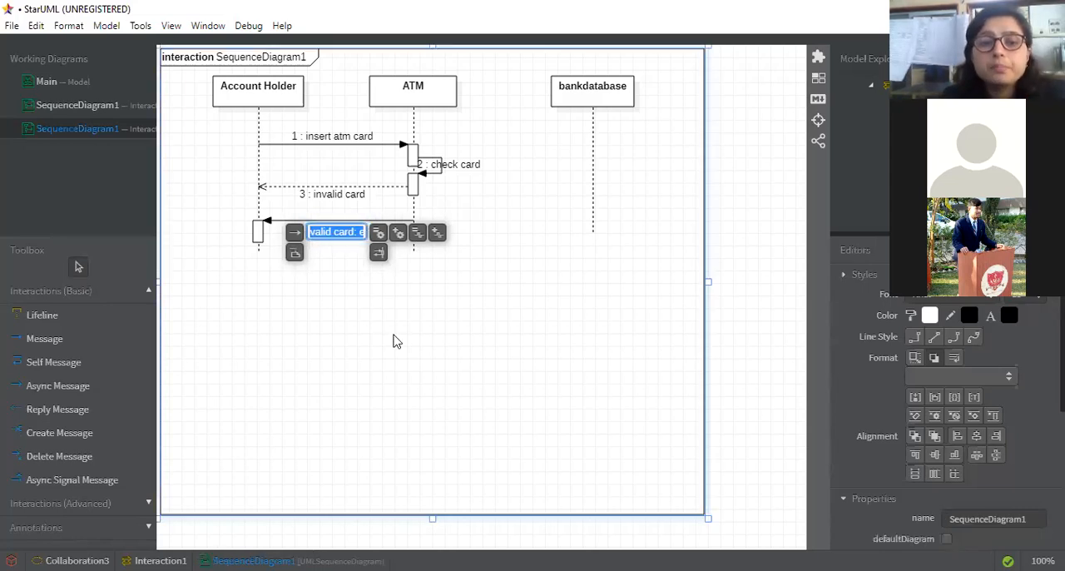
{"action": "left_click", "coordinate": [394, 341]}
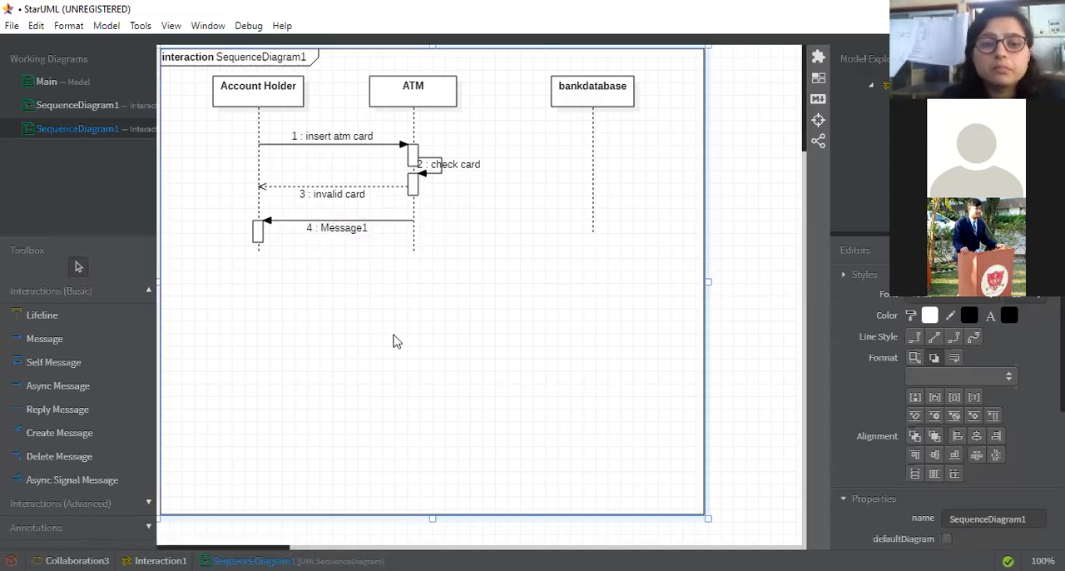
Try to shorten the fourth message's name to "valid : enter pin".
{"action": "double_click", "coordinate": [353, 230]}
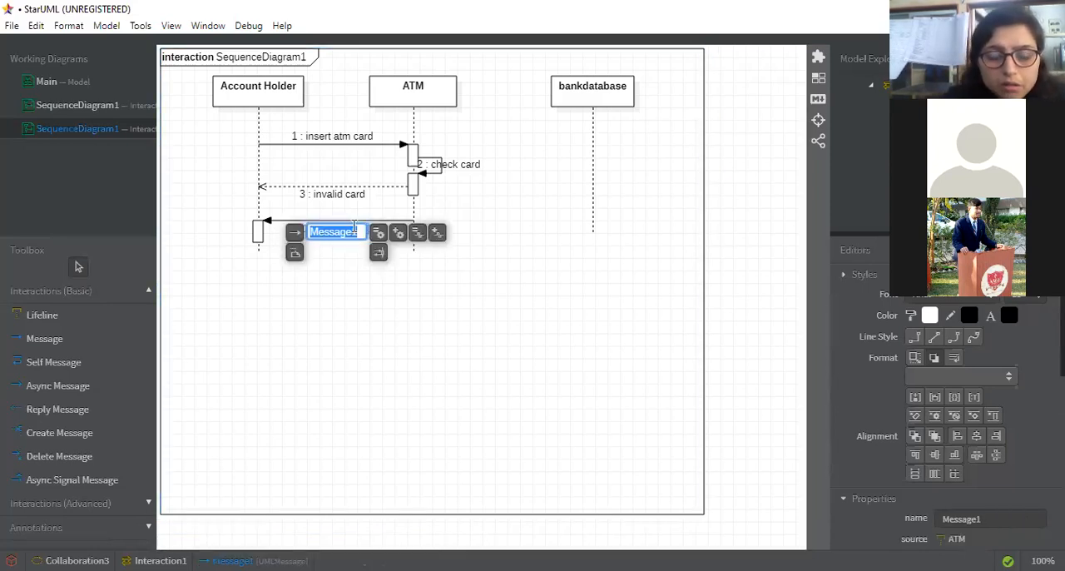
{"action": "type", "text": "valiu"}
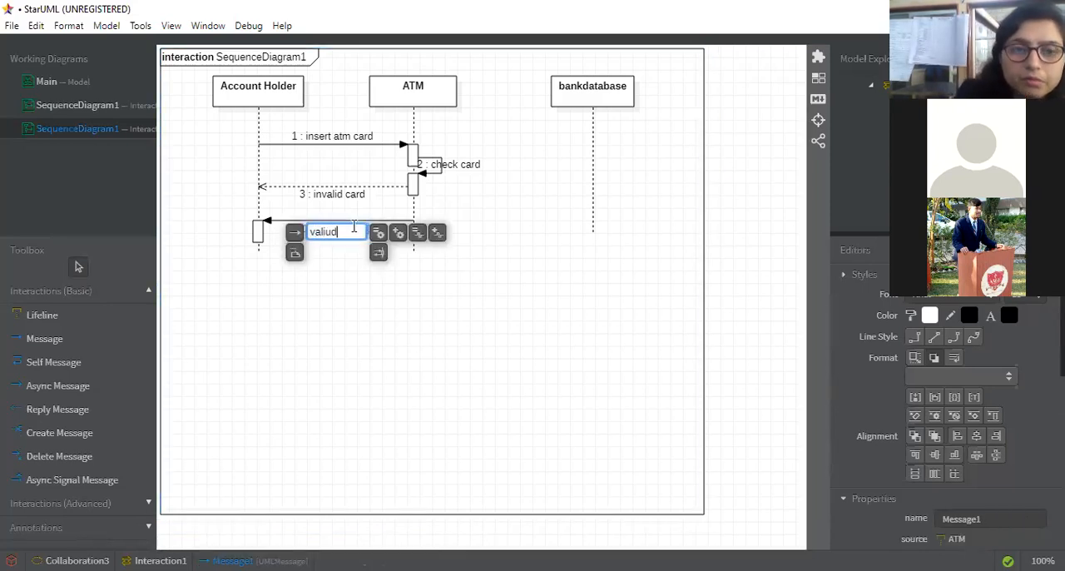
{"action": "key", "text": "BackSpace"}
{"action": "type", "text": "d : eb"}
{"action": "type", "text": "ter pin"}
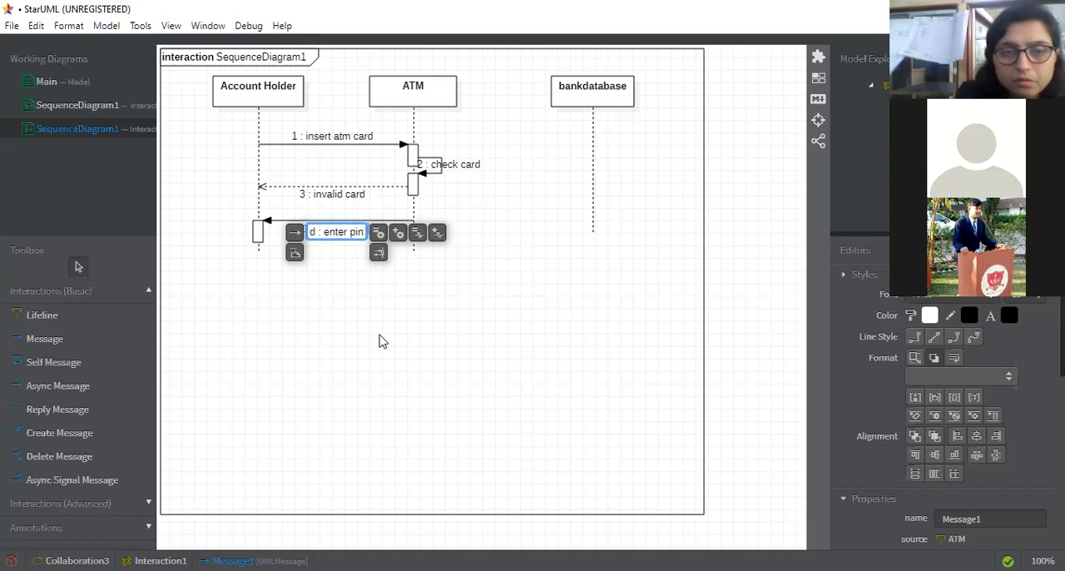
{"action": "left_click", "coordinate": [378, 341]}
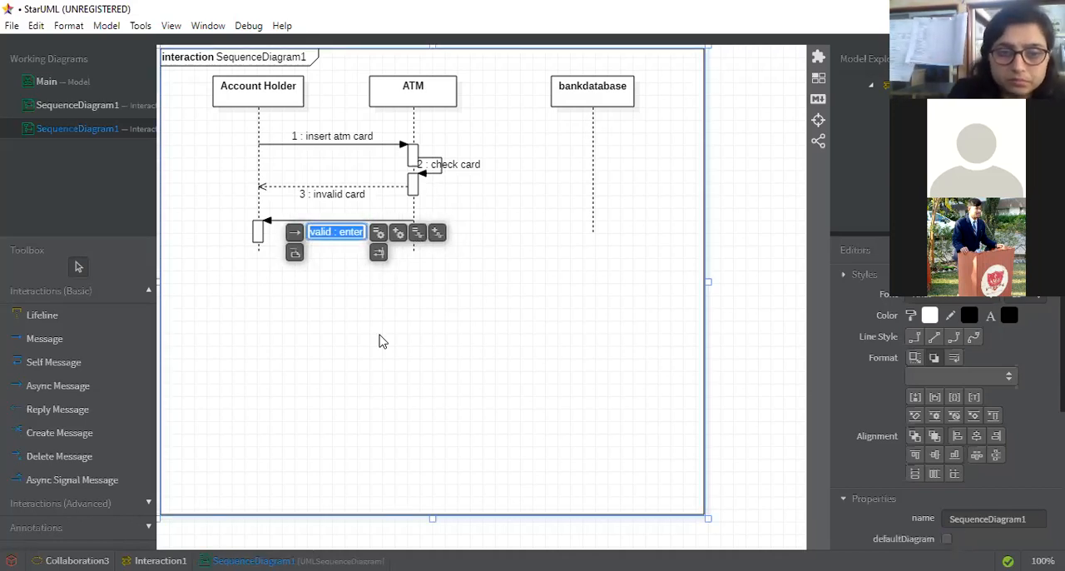
{"action": "left_click", "coordinate": [335, 266]}
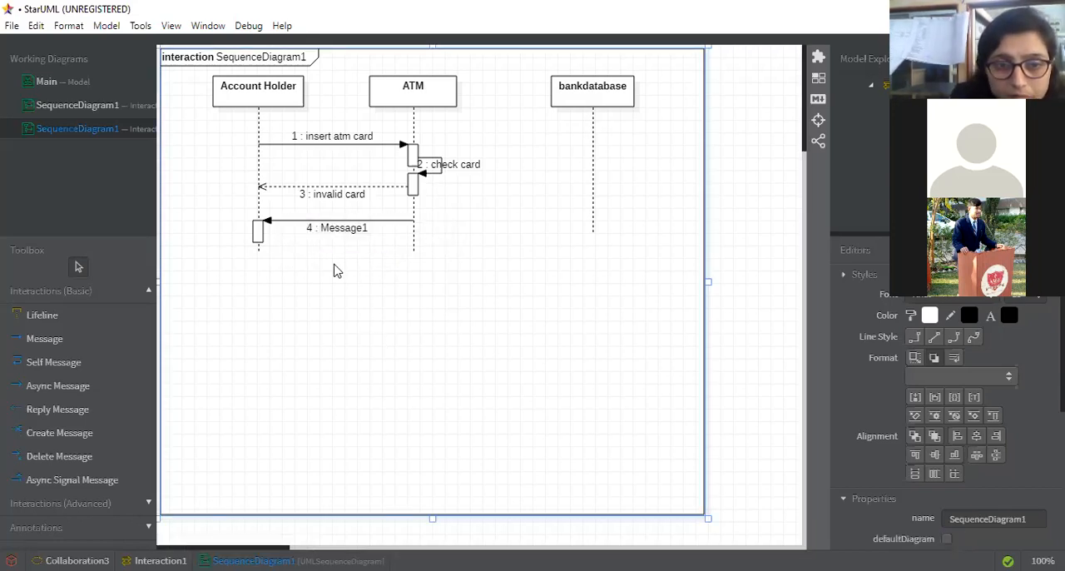
Replace the fourth message with a reply message from the ATM lifeline to Account Holder, below the invalid card reply.
{"action": "left_click", "coordinate": [336, 221]}
{"action": "key", "text": "Delete"}
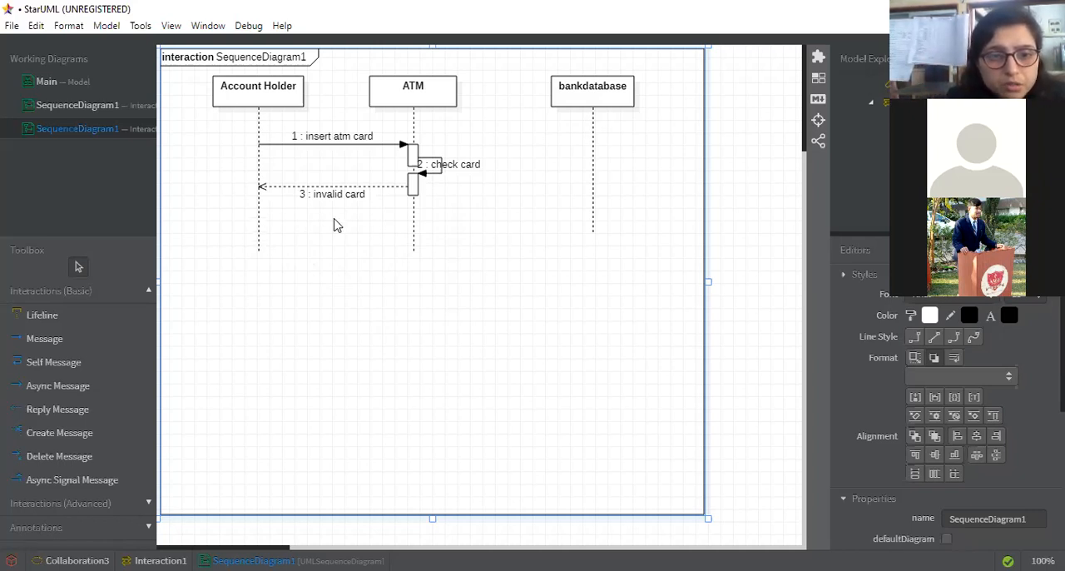
{"action": "left_click", "coordinate": [54, 411]}
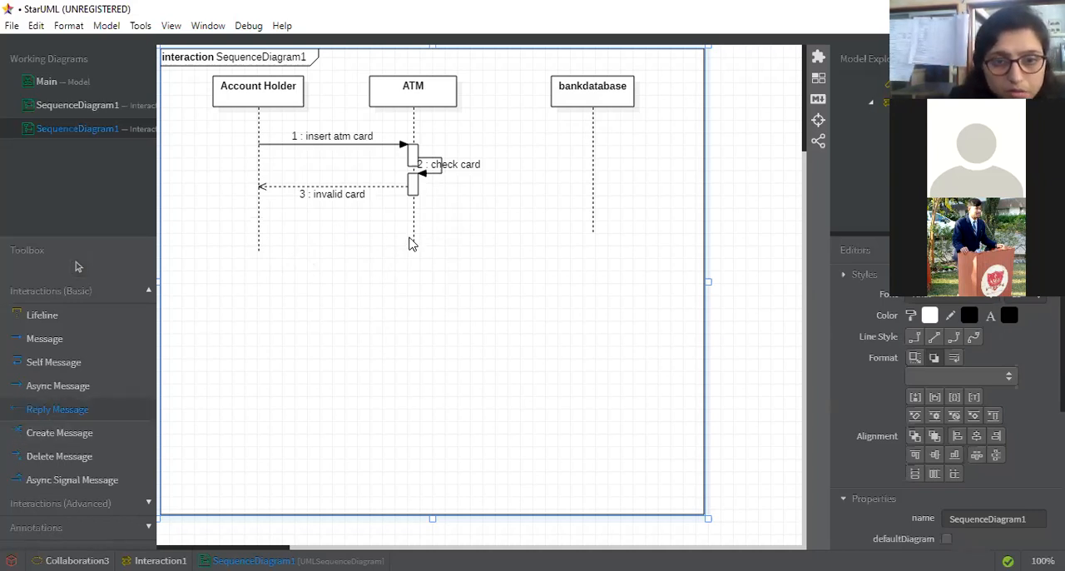
{"action": "left_click_drag", "start_coordinate": [415, 227], "coordinate": [261, 230]}
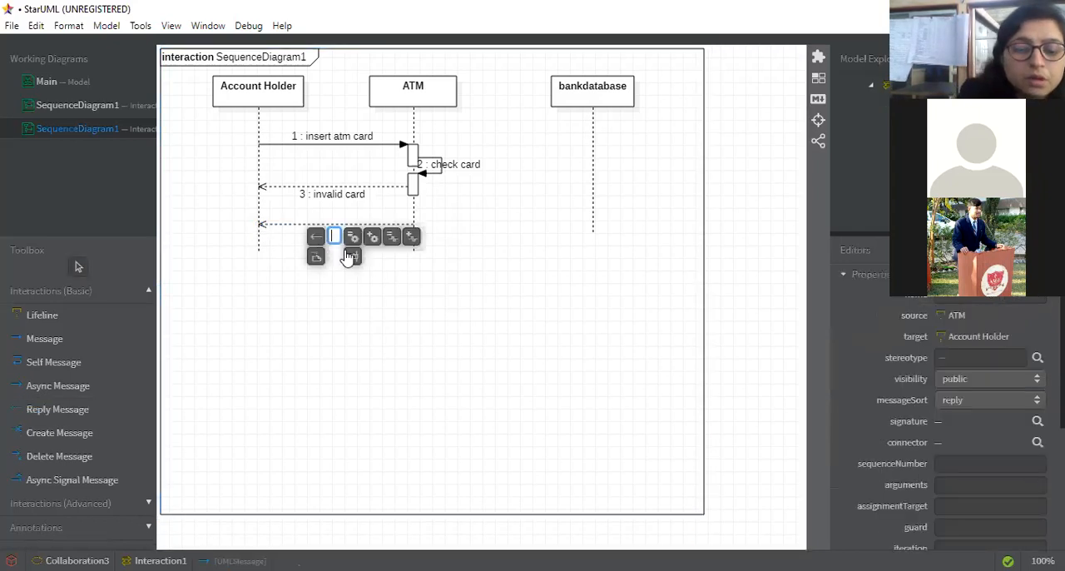
Try to name the new fourth reply message with a valid-card prompt to enter the pin.
{"action": "type", "text": "a"}
{"action": "key", "text": "BackSpace"}
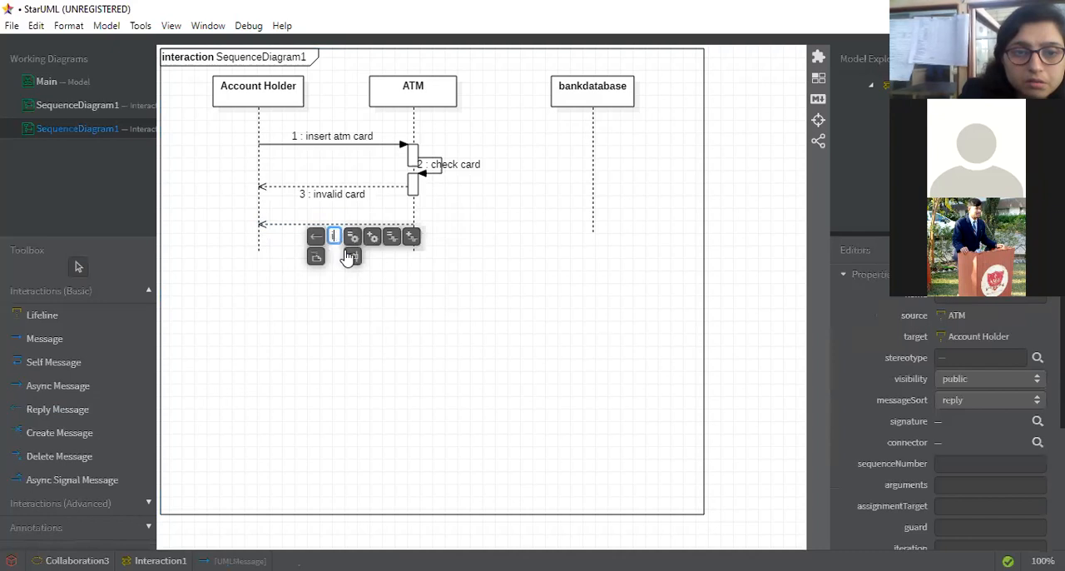
{"action": "type", "text": "eject"}
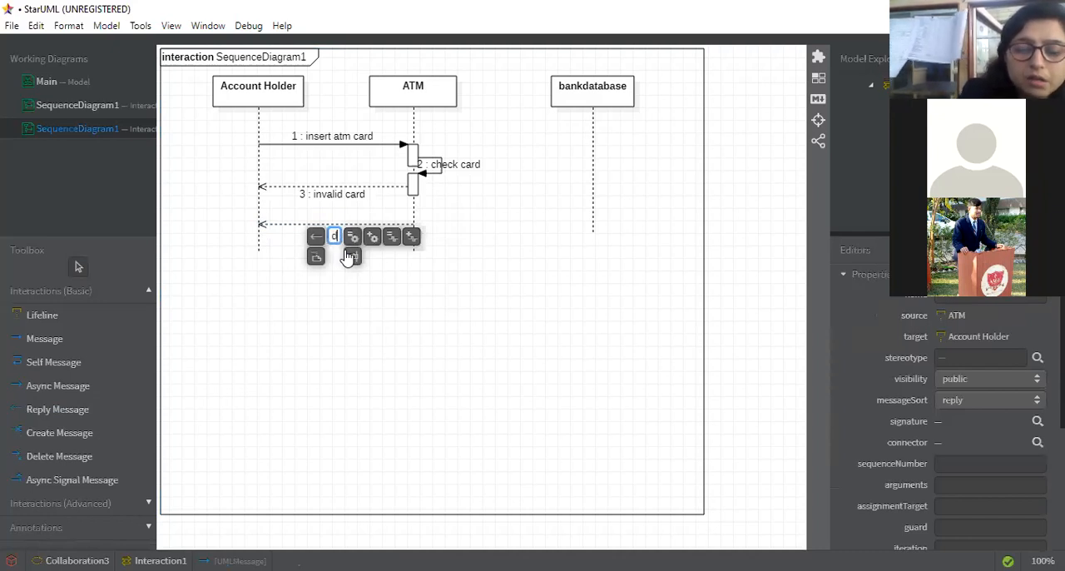
{"action": "type", "text": "er pin"}
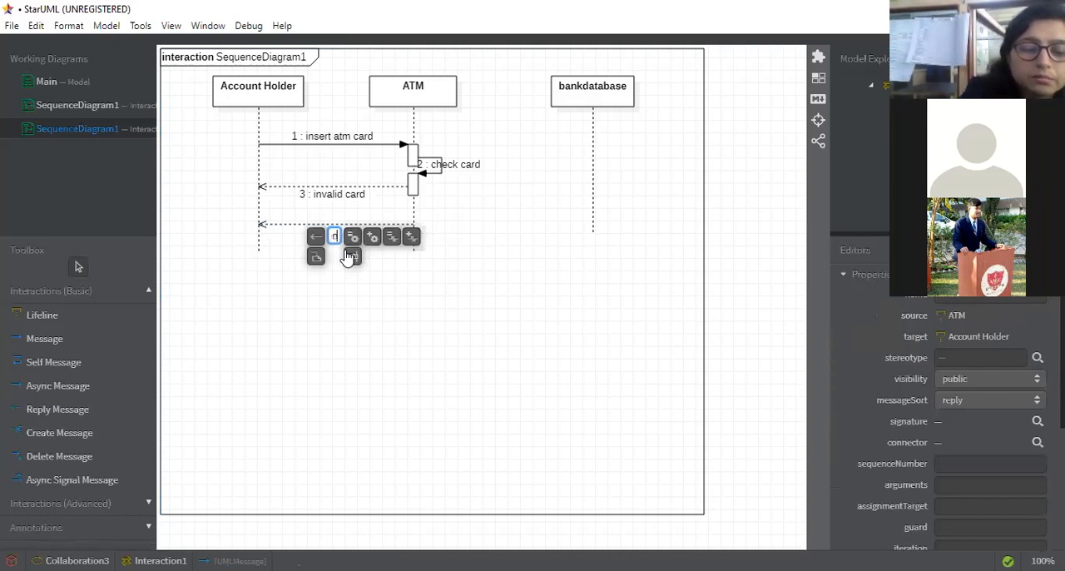
{"action": "left_click", "coordinate": [370, 319]}
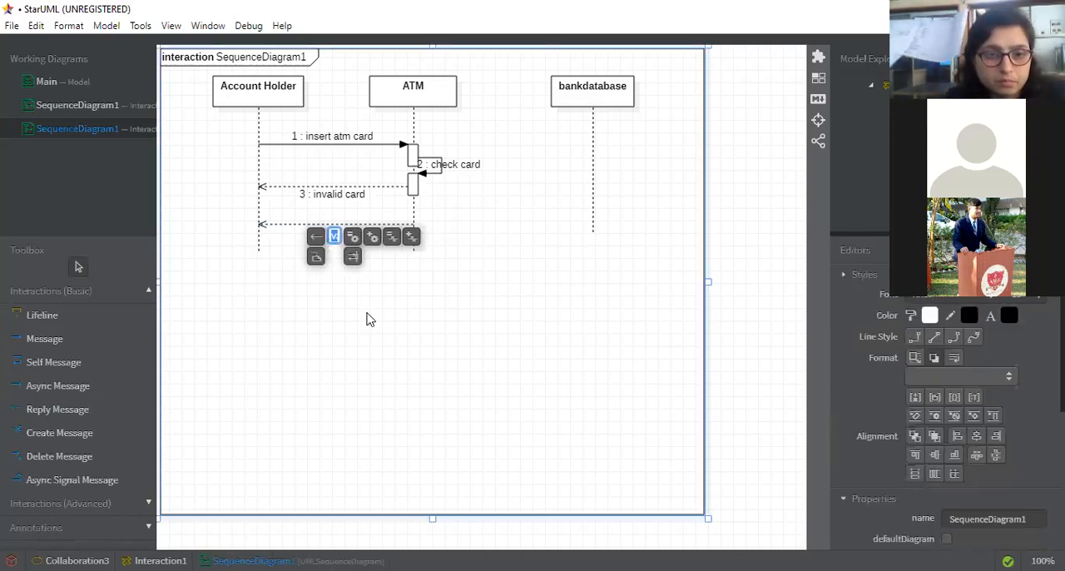
{"action": "left_click", "coordinate": [314, 238]}
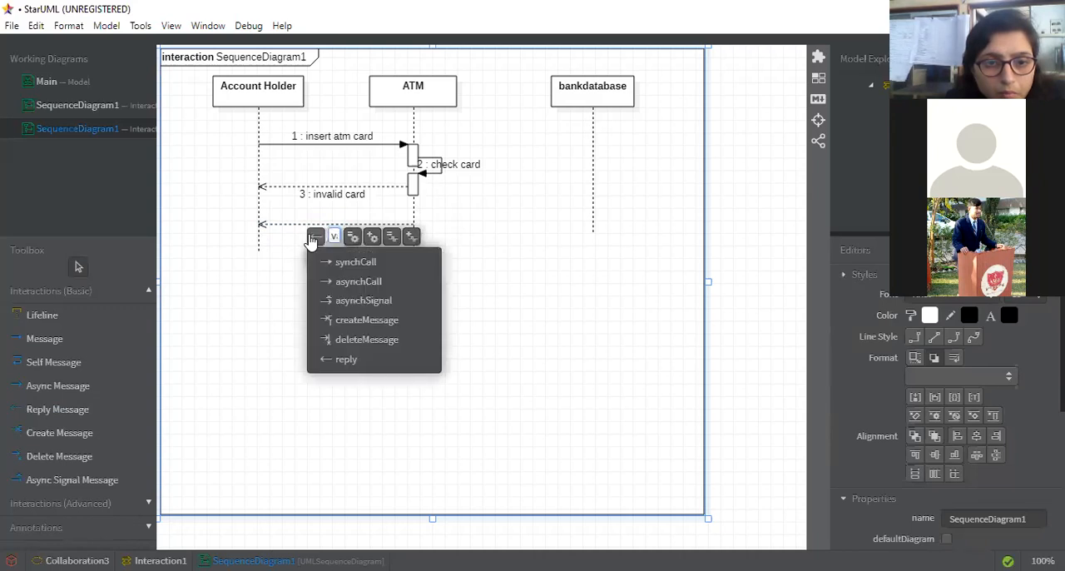
{"action": "left_click", "coordinate": [275, 312]}
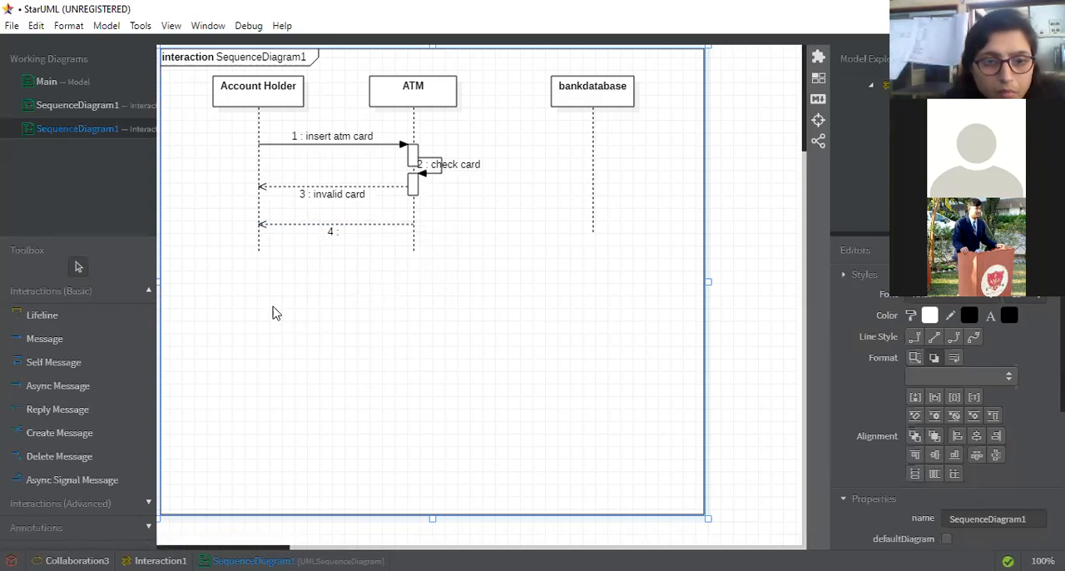
Retry entering the valid-card pin prompt as the name of the unnamed fourth reply message.
{"action": "double_click", "coordinate": [339, 237]}
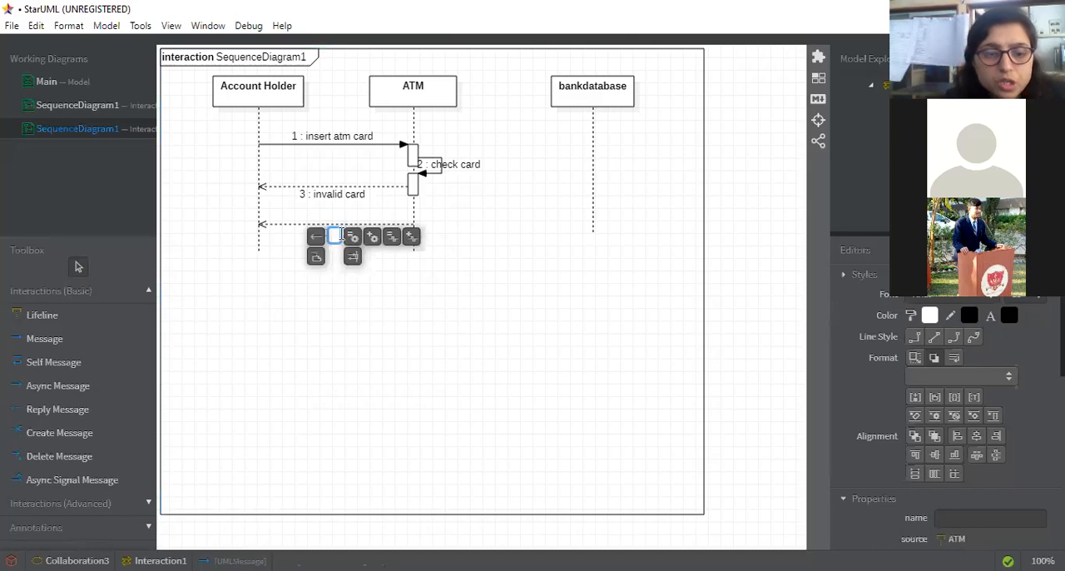
{"action": "type", "text": "v"}
{"action": "key", "text": "BackSpace"}
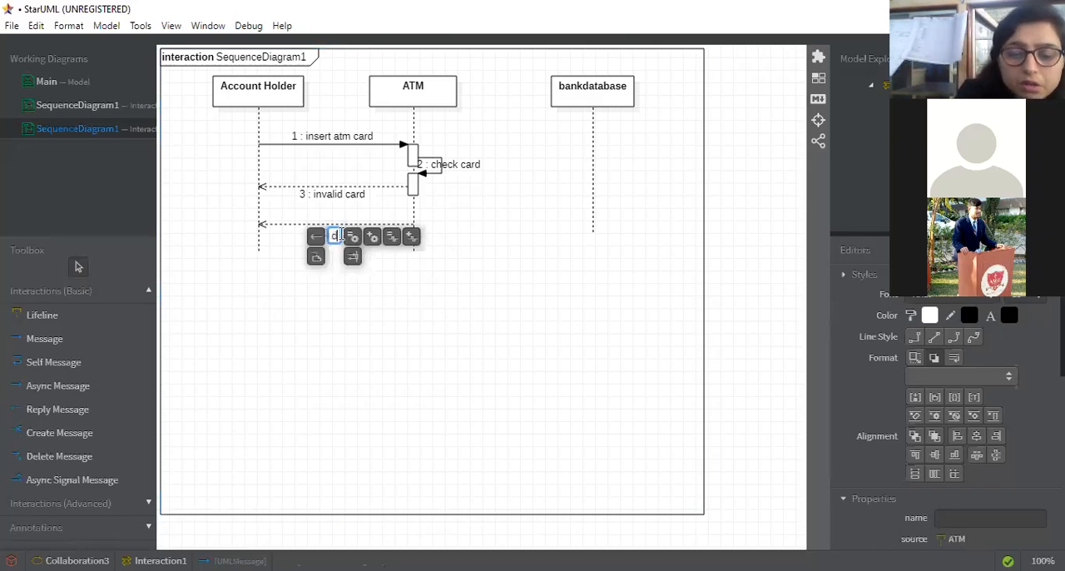
{"action": "type", "text": "enter pin"}
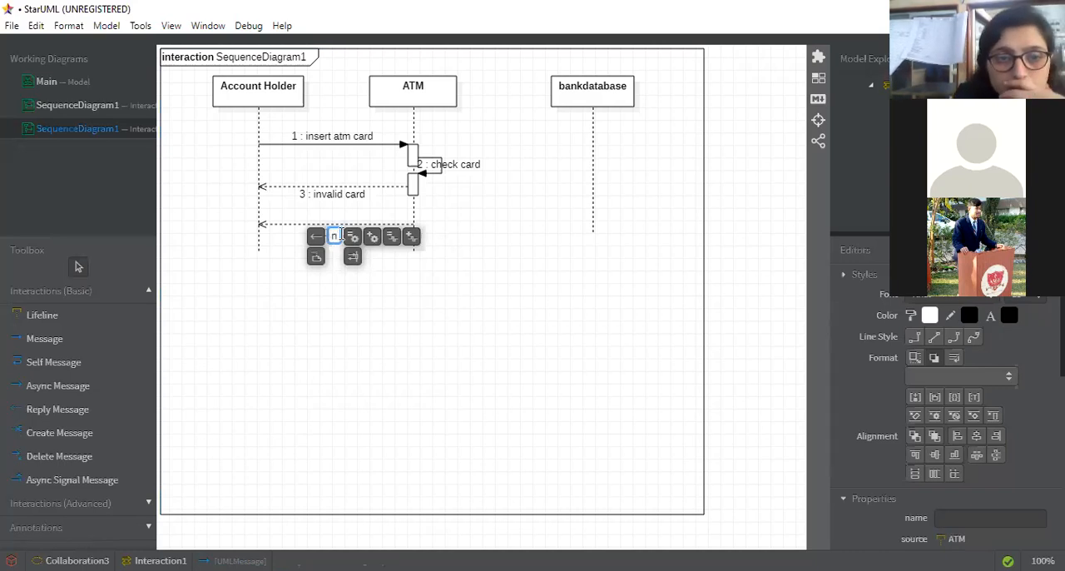
{"action": "key", "text": "Return"}
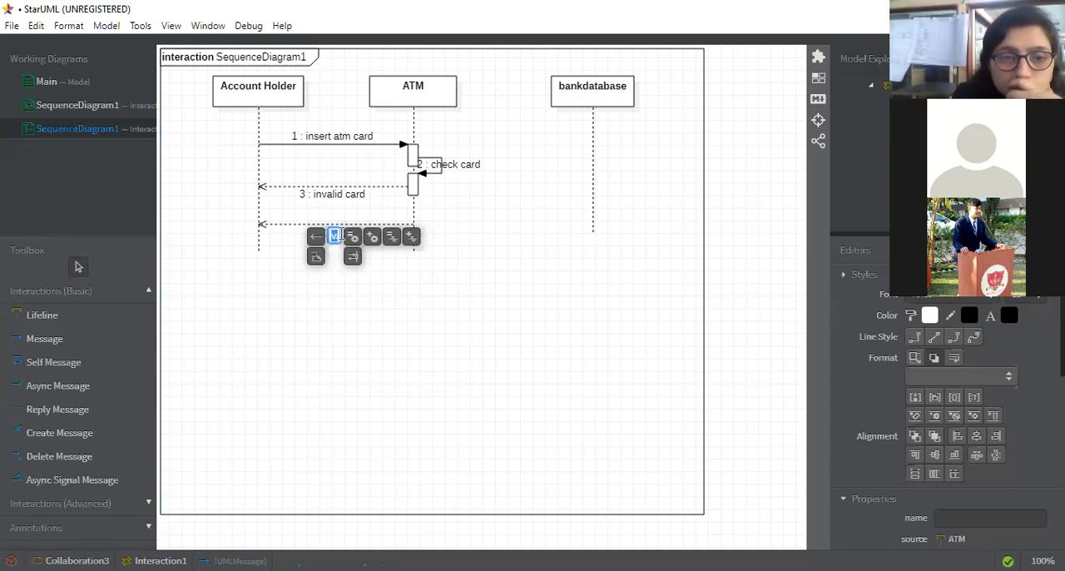
{"action": "key", "text": "Escape"}
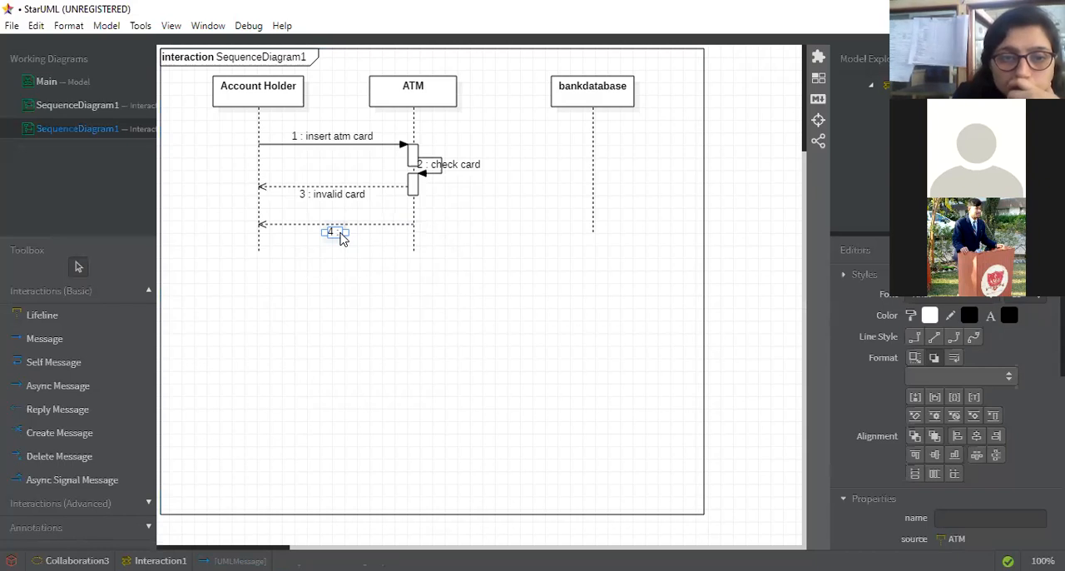
Widen the name label of the fourth reply message between ATM and Account Holder.
{"action": "left_click", "coordinate": [347, 288]}
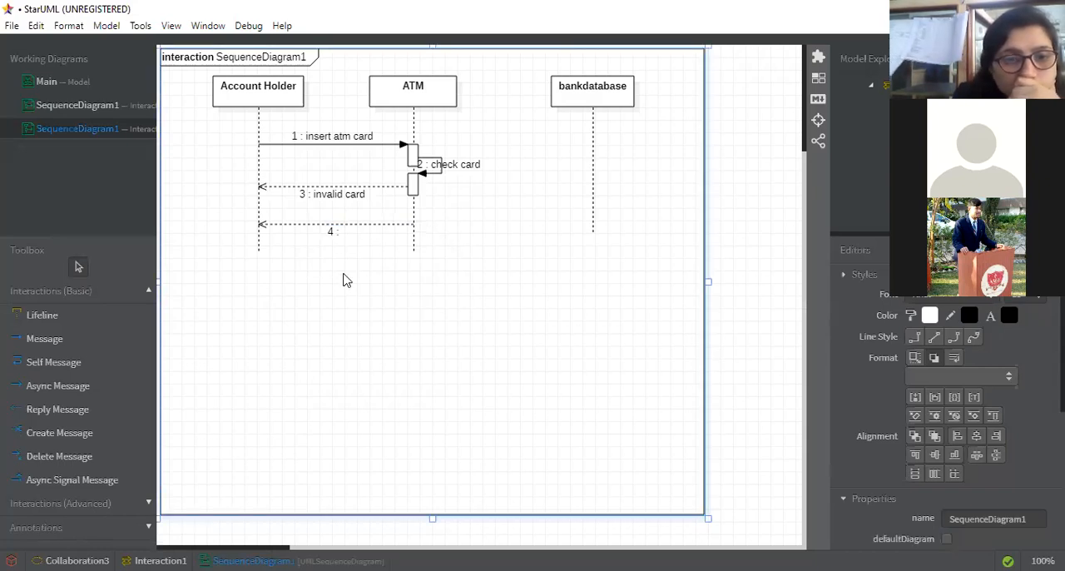
{"action": "left_click", "coordinate": [333, 234]}
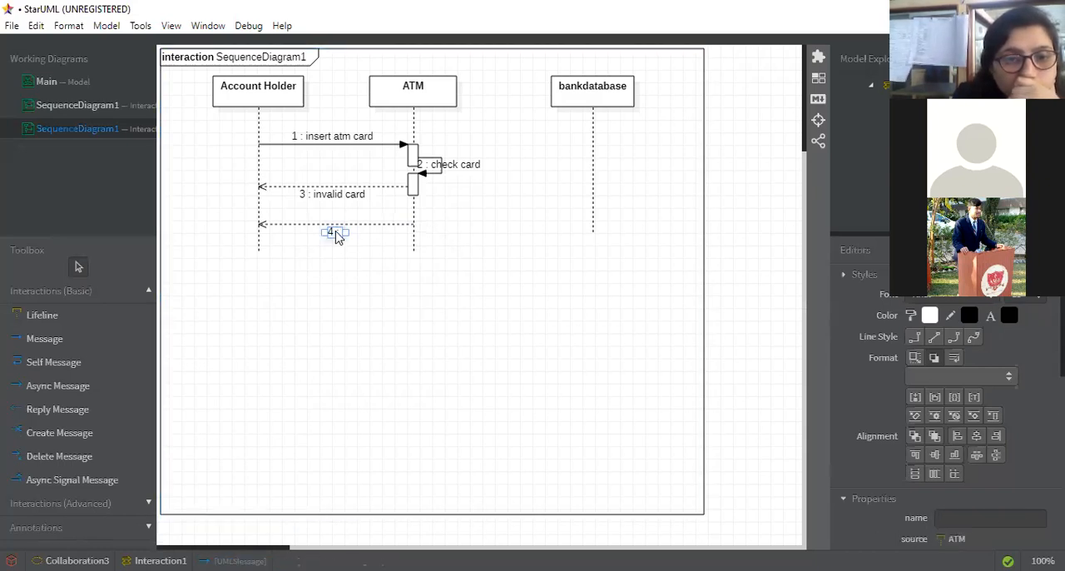
{"action": "double_click", "coordinate": [340, 233]}
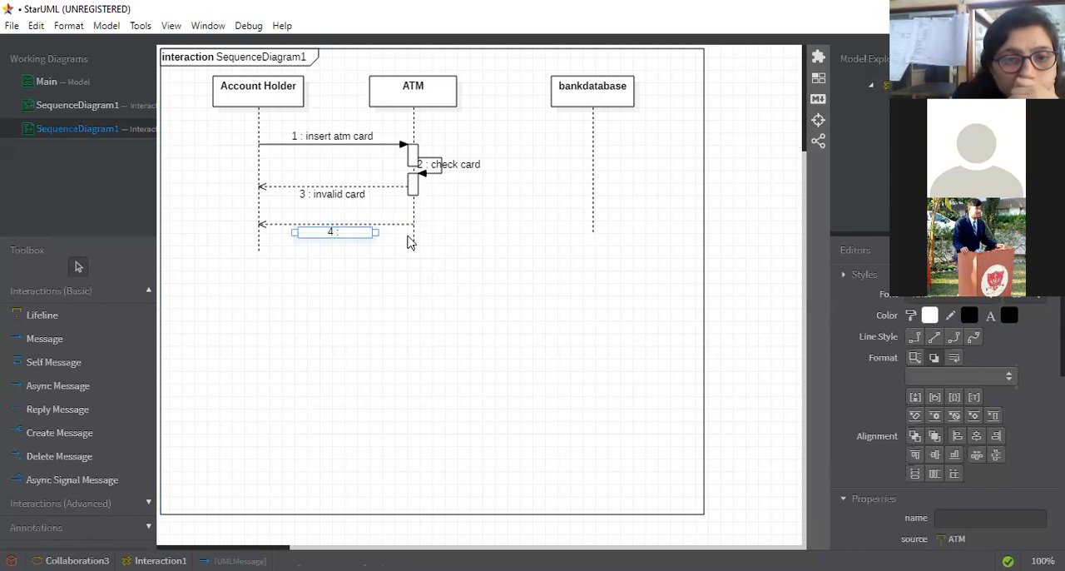
Try to name the fourth reply message "enter pin: valid".
{"action": "double_click", "coordinate": [356, 235]}
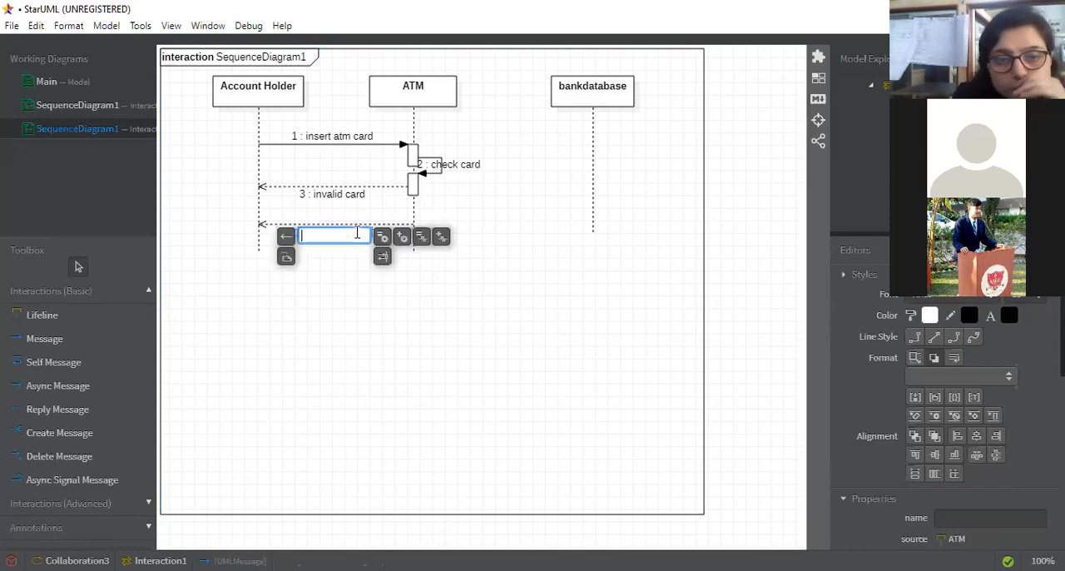
{"action": "type", "text": "enter"}
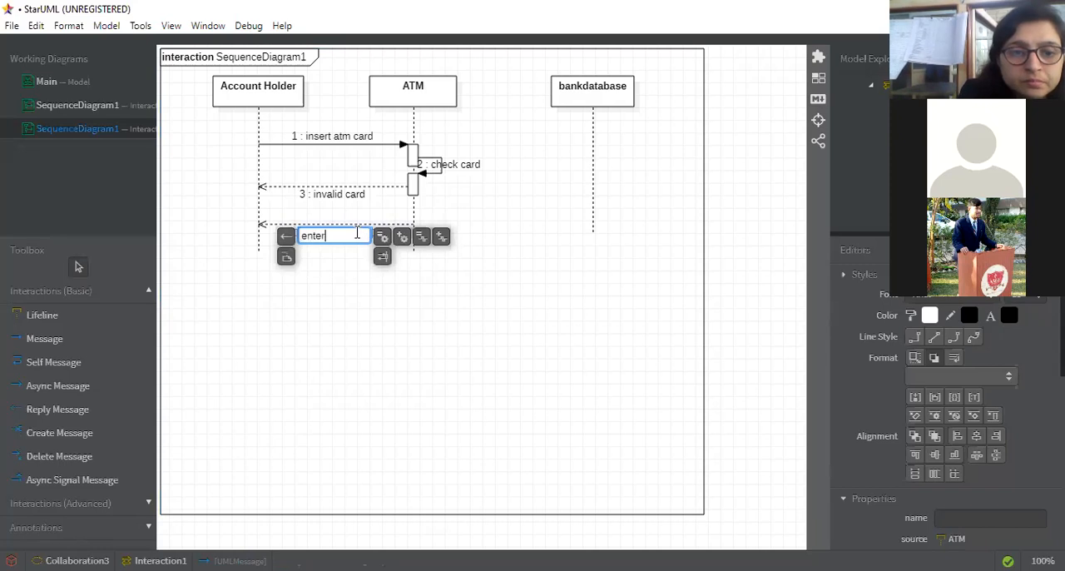
{"action": "type", "text": " pin: valid"}
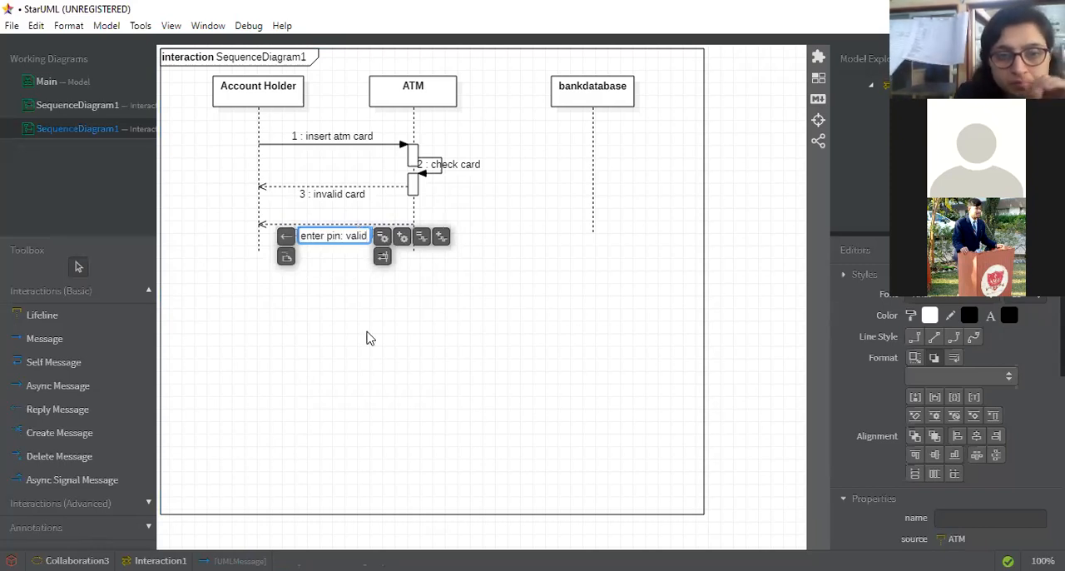
{"action": "left_click", "coordinate": [366, 337]}
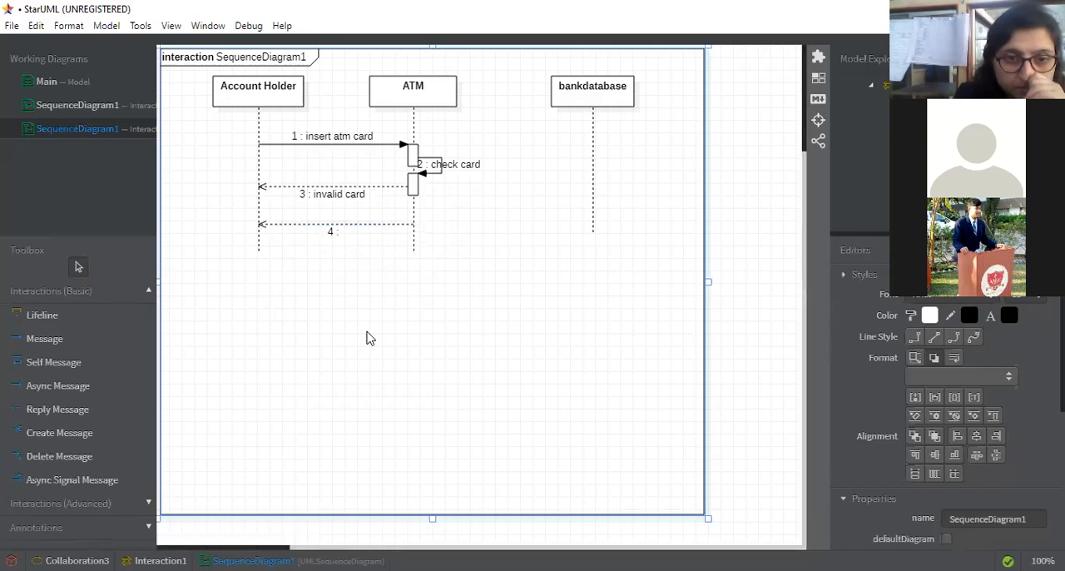
Name the unnamed fourth reply message from ATM to Account Holder "enter your pin".
{"action": "double_click", "coordinate": [341, 233]}
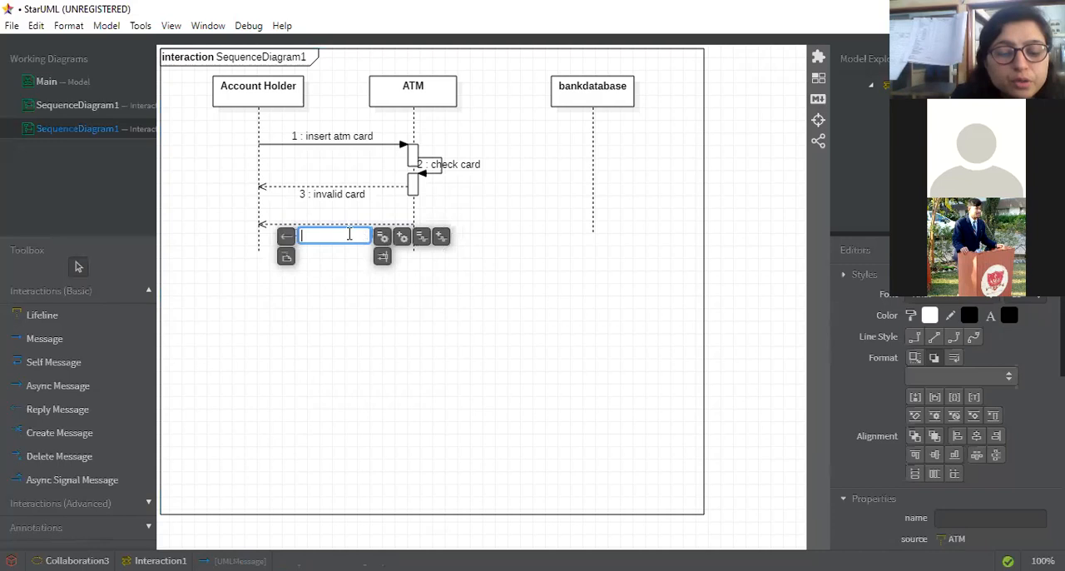
{"action": "type", "text": "enter"}
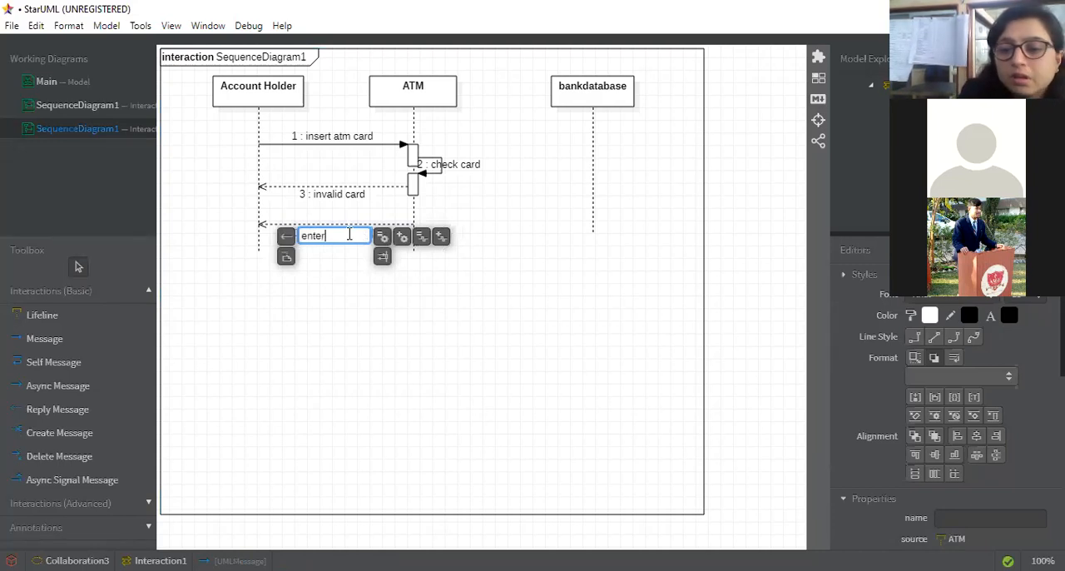
{"action": "type", "text": " you"}
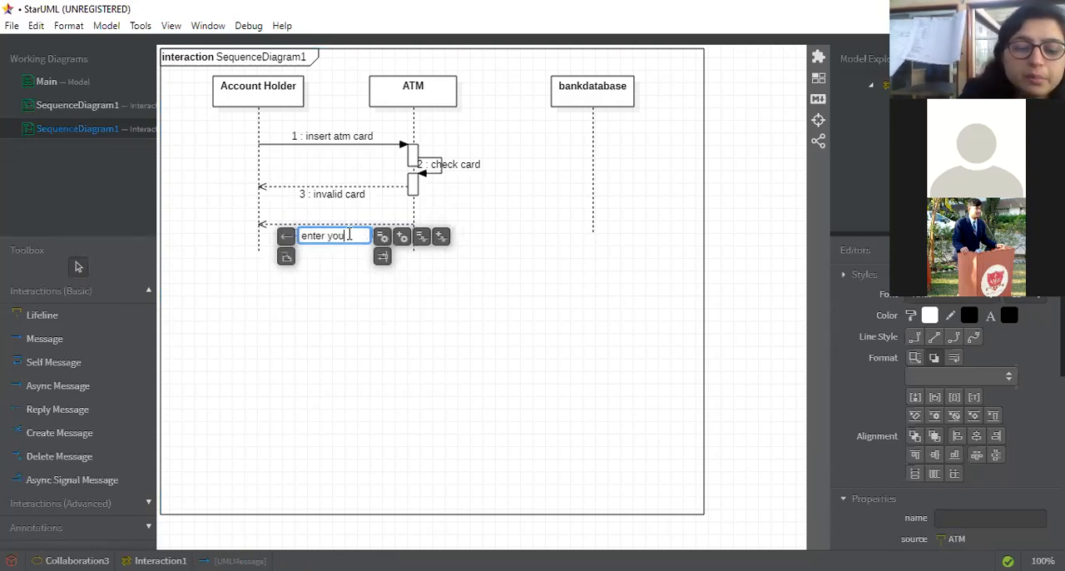
{"action": "type", "text": "r pin"}
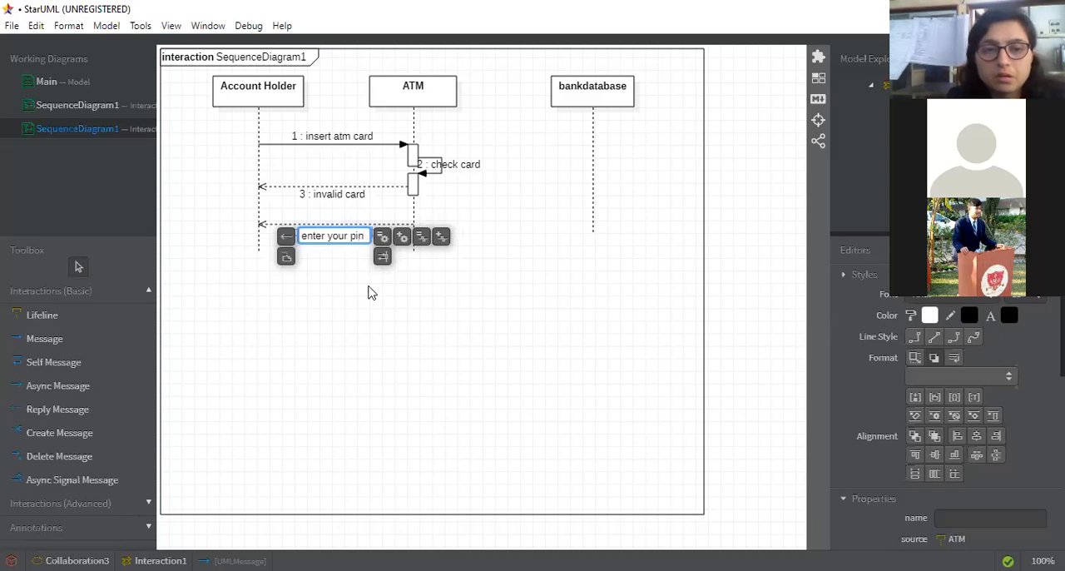
{"action": "left_click", "coordinate": [371, 292]}
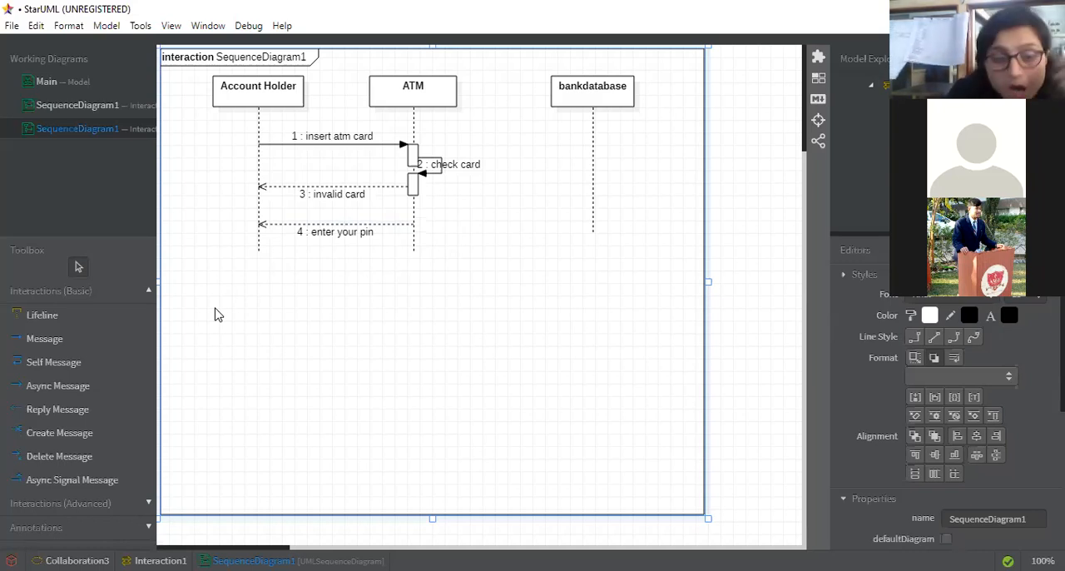
Add a message from Account Holder to ATM named "enter pin" and move it lower, clear of the "enter your pin" reply.
{"action": "left_click", "coordinate": [53, 339]}
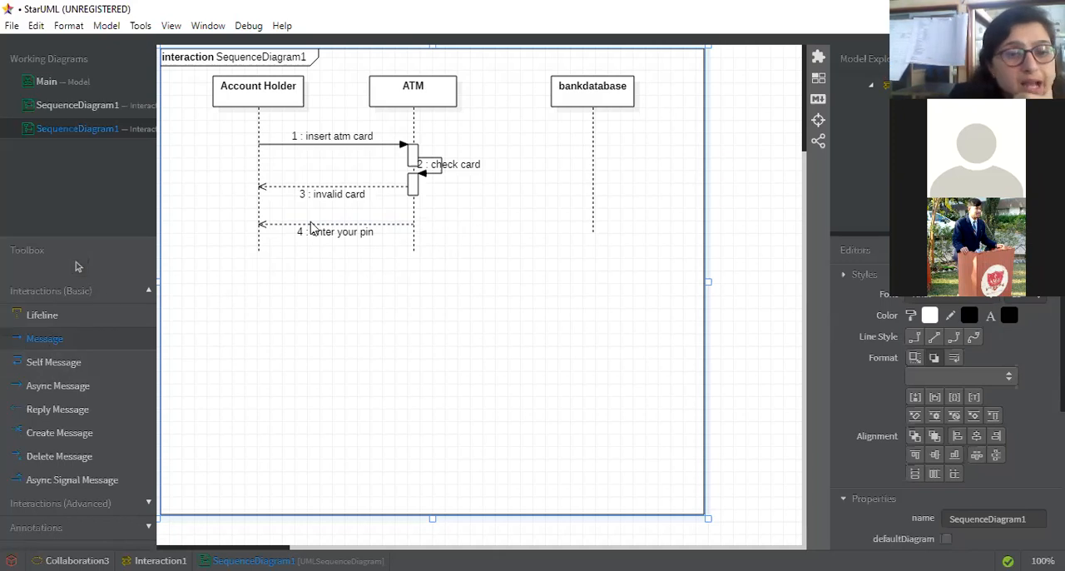
{"action": "left_click_drag", "start_coordinate": [257, 245], "coordinate": [415, 258]}
{"action": "type", "text": "e"}
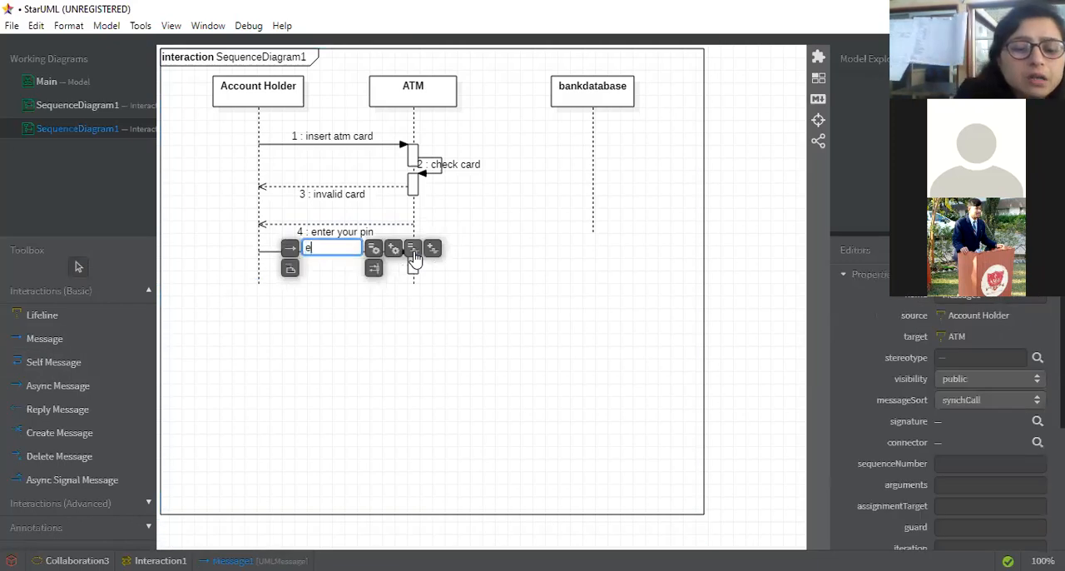
{"action": "type", "text": "nter pin"}
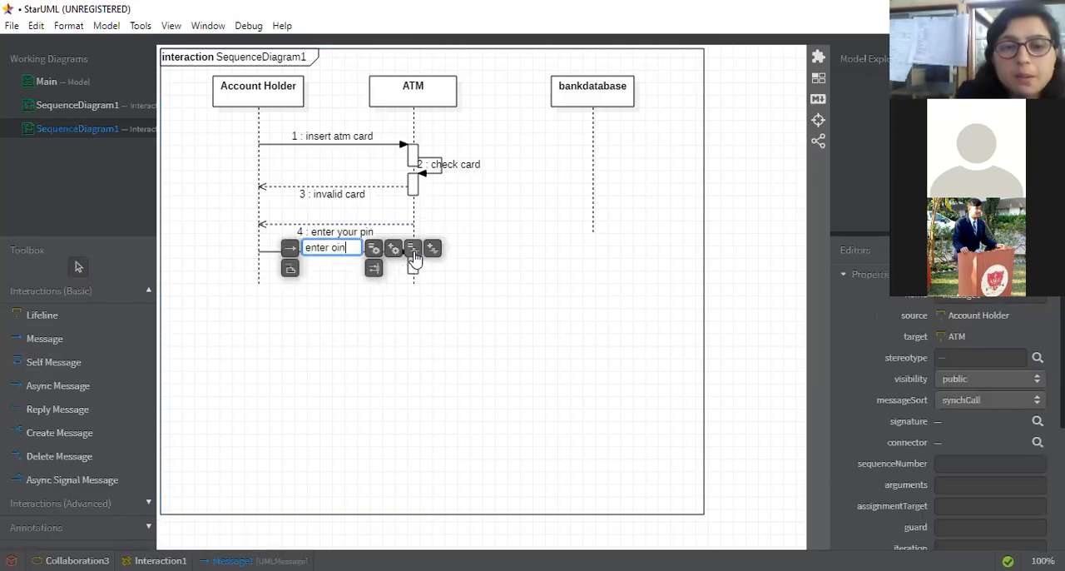
{"action": "key", "text": "BackSpace"}
{"action": "key", "text": "BackSpace"}
{"action": "key", "text": "BackSpace"}
{"action": "type", "text": "pin"}
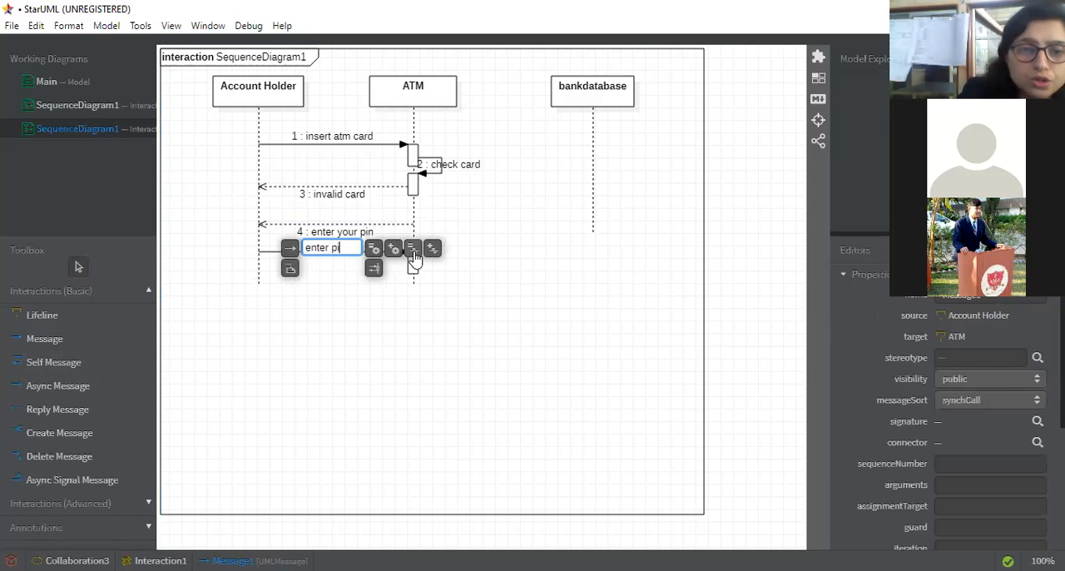
{"action": "left_click", "coordinate": [418, 334]}
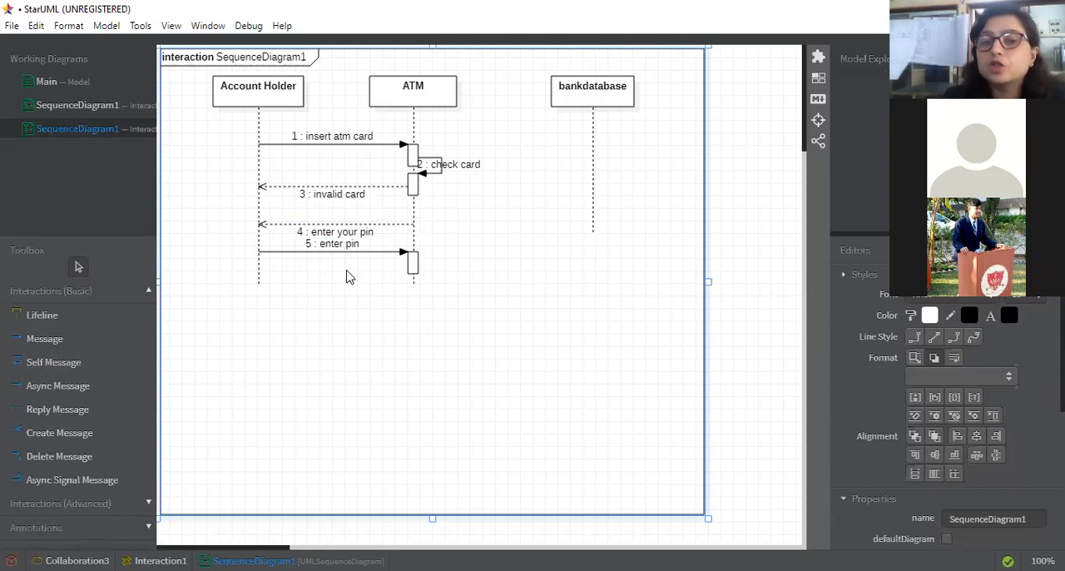
{"action": "left_click_drag", "start_coordinate": [349, 251], "coordinate": [350, 270]}
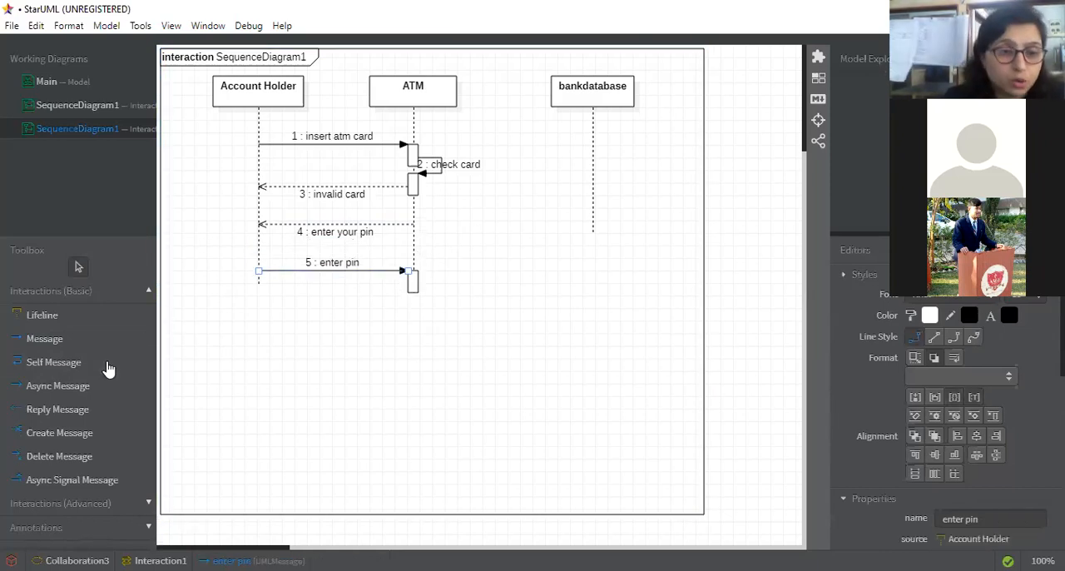
Try to draw a message from ATM to bankdatabase, and lengthen the bankdatabase lifeline to near the bottom edge of the interaction frame.
{"action": "left_click", "coordinate": [89, 339]}
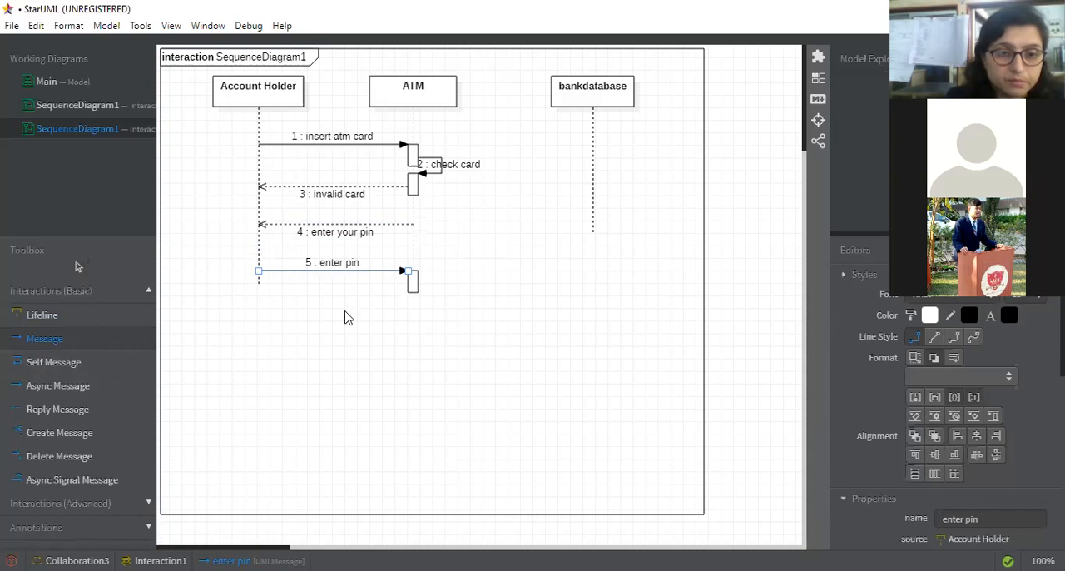
{"action": "left_click_drag", "start_coordinate": [412, 287], "coordinate": [595, 288]}
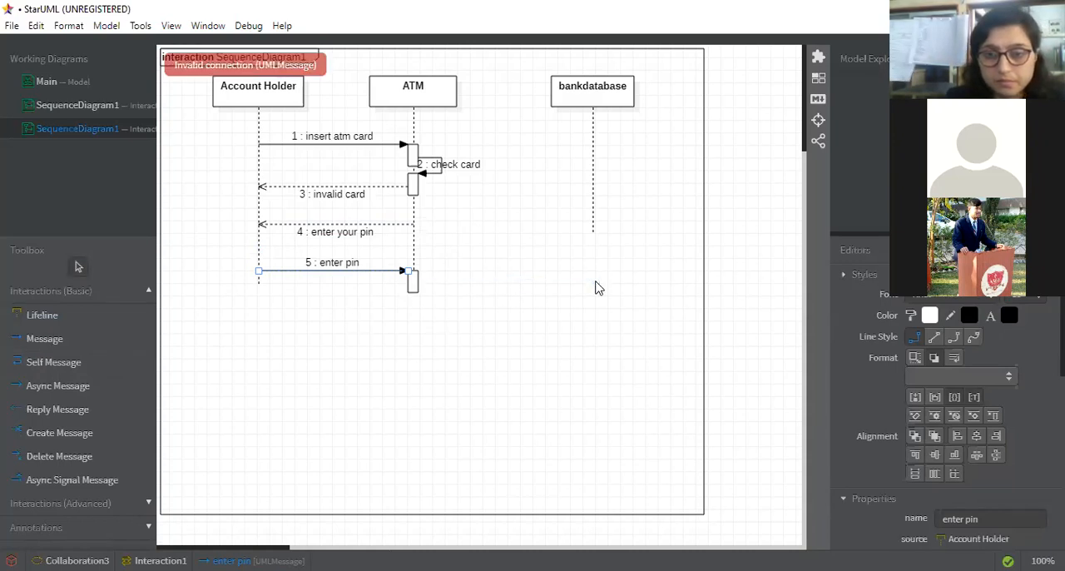
{"action": "left_click", "coordinate": [595, 235]}
{"action": "left_click_drag", "start_coordinate": [637, 236], "coordinate": [643, 496]}
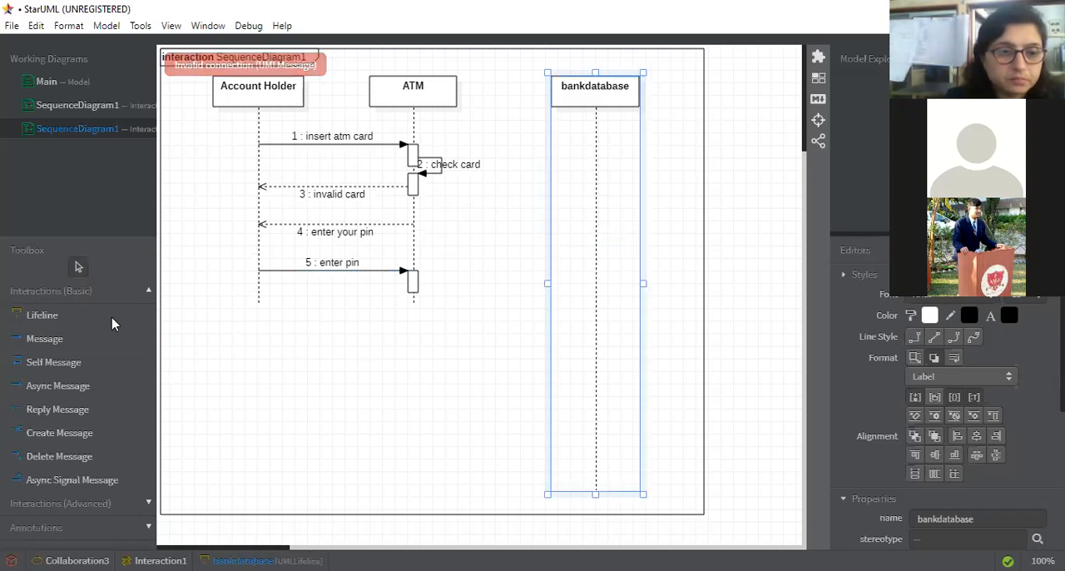
Add a message from ATM to the bankdatabase lifeline named "check for pin".
{"action": "left_click", "coordinate": [102, 339]}
{"action": "left_click_drag", "start_coordinate": [416, 284], "coordinate": [597, 288]}
{"action": "type", "text": "chec"}
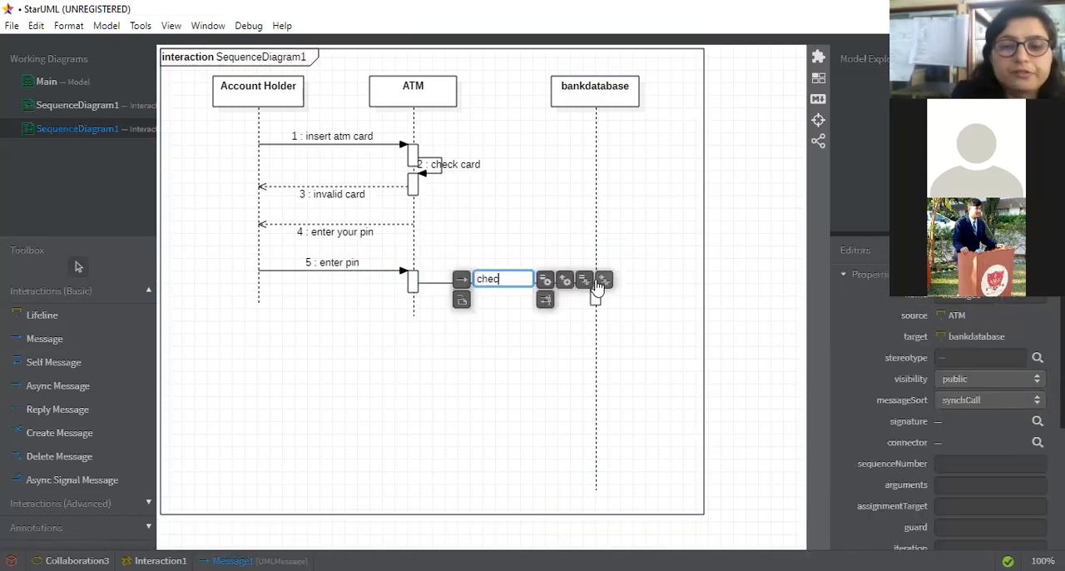
{"action": "type", "text": "k fir"}
{"action": "key", "text": "BackSpace"}
{"action": "type", "text": "or pin"}
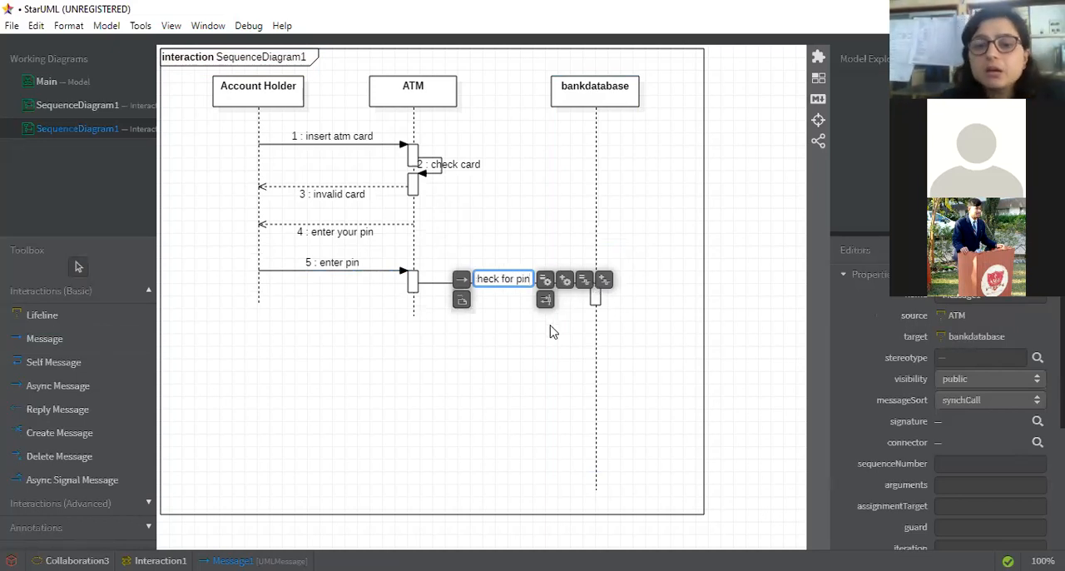
{"action": "left_click", "coordinate": [550, 332]}
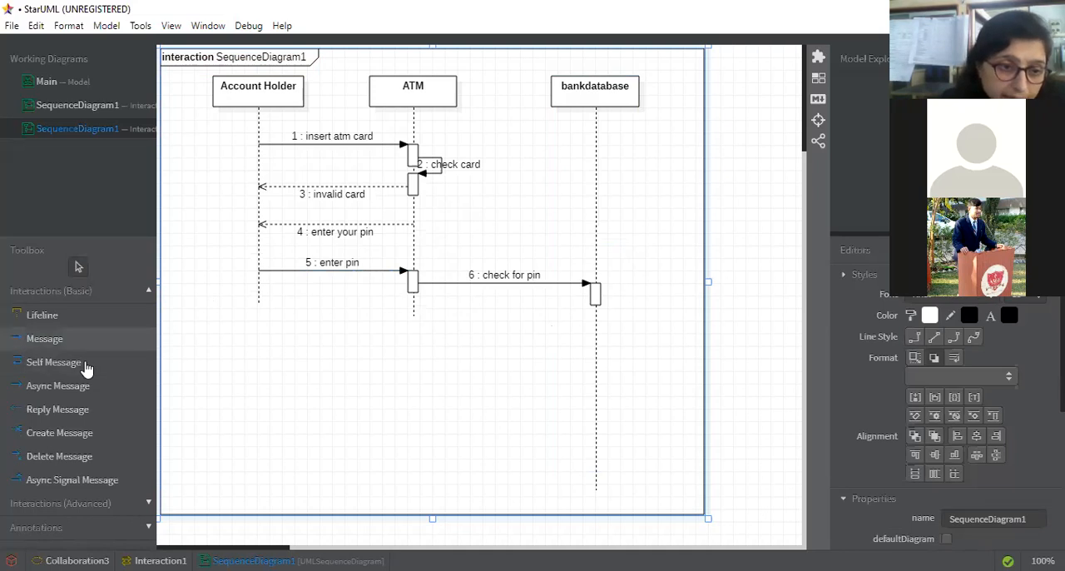
Add a reply message from bankdatabase to ATM below "check for pin" and try to name it "invalid entry pin".
{"action": "left_click", "coordinate": [58, 409]}
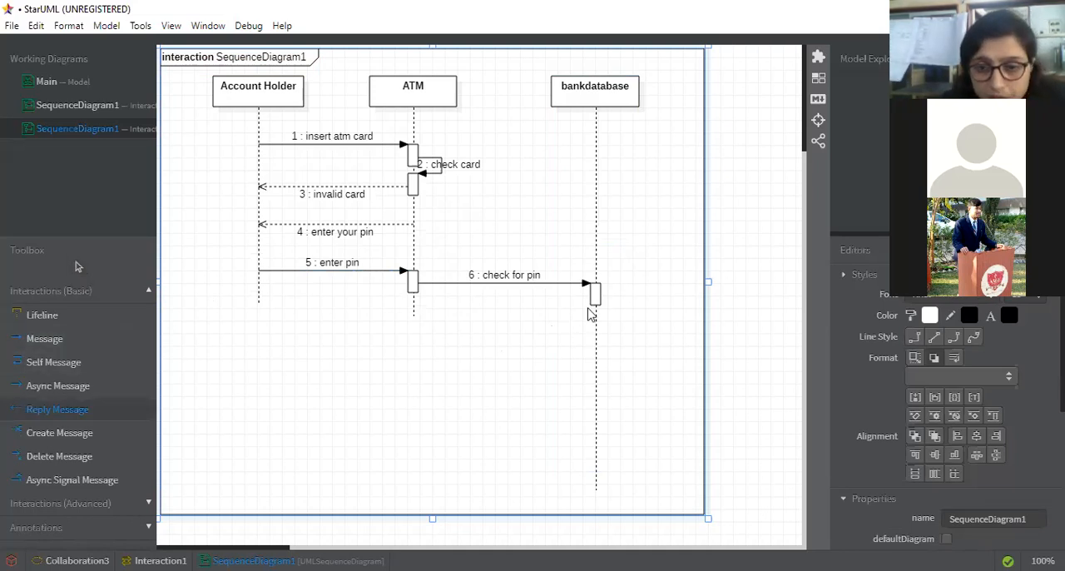
{"action": "left_click_drag", "start_coordinate": [432, 280], "coordinate": [414, 297]}
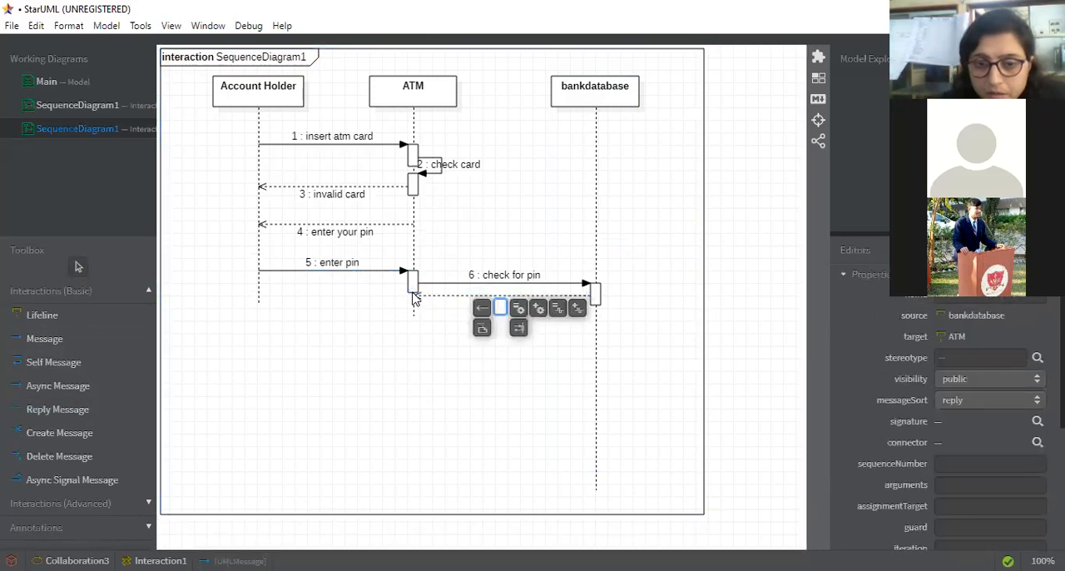
{"action": "type", "text": "vali"}
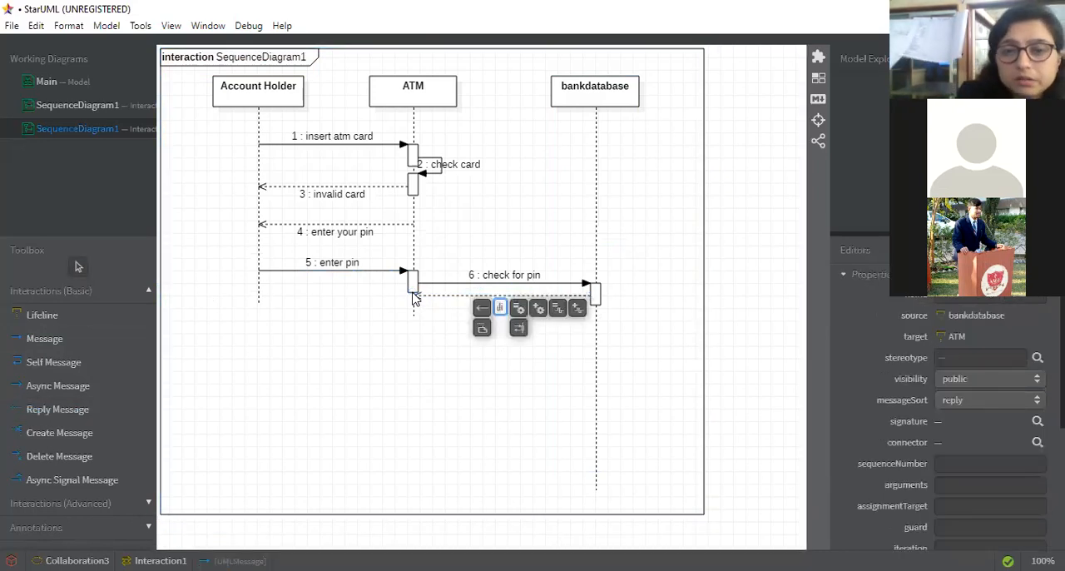
{"action": "key", "text": "BackSpace"}
{"action": "key", "text": "BackSpace"}
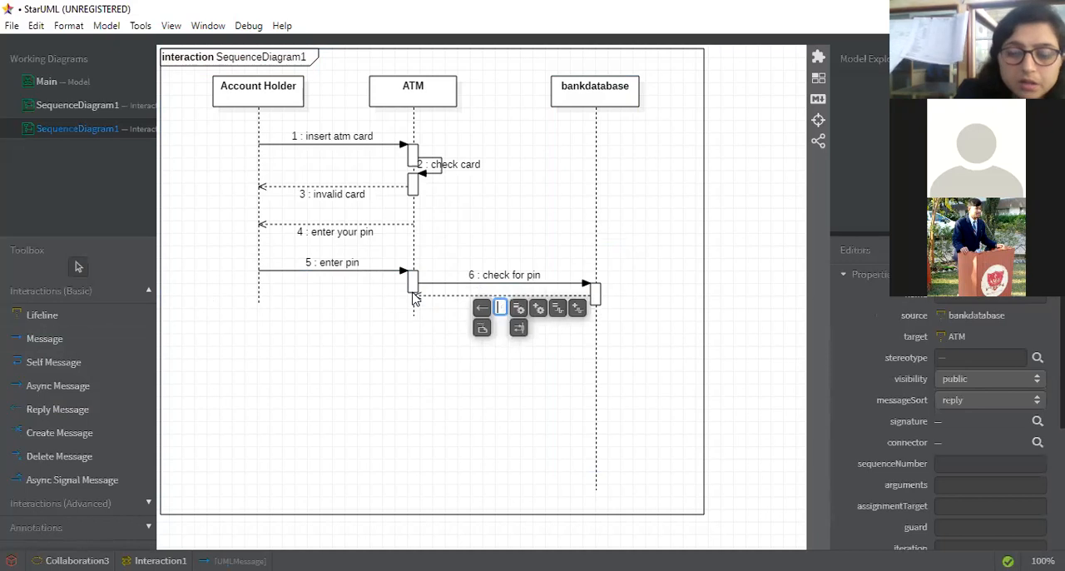
{"action": "type", "text": "invali"}
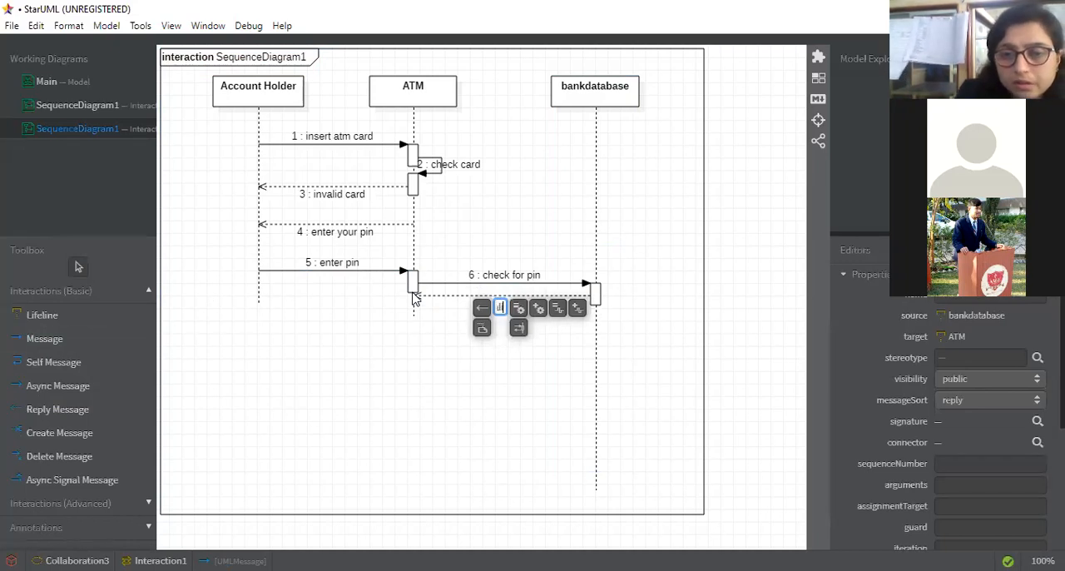
{"action": "type", "text": "d entry"}
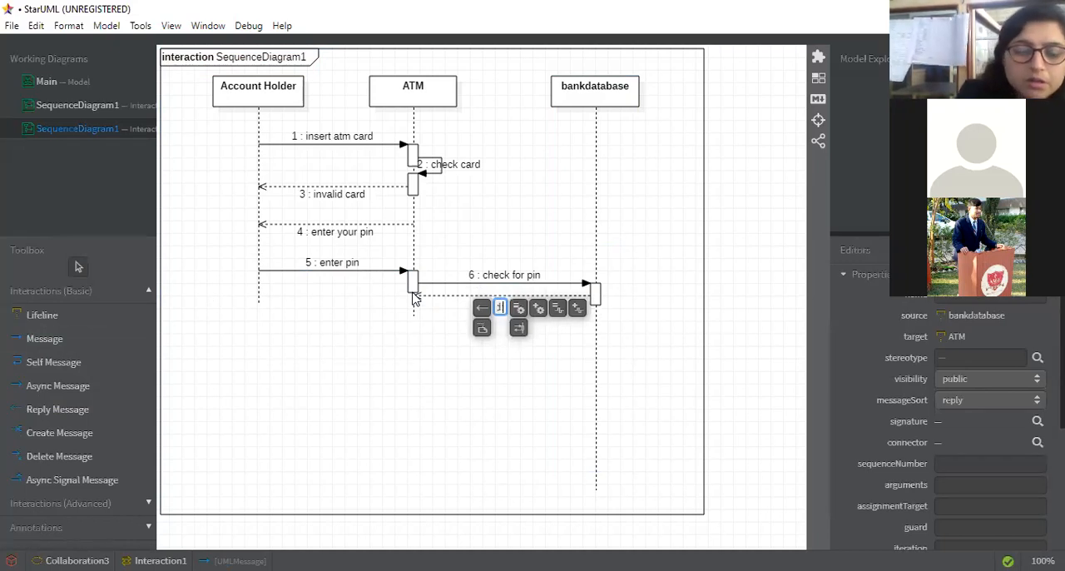
{"action": "type", "text": " pin"}
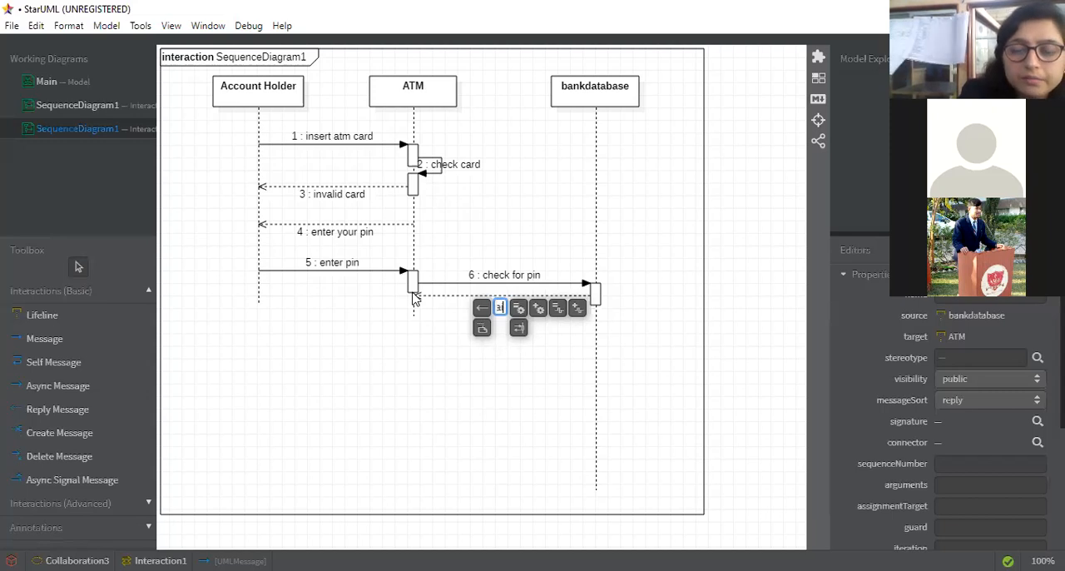
{"action": "left_click", "coordinate": [410, 380]}
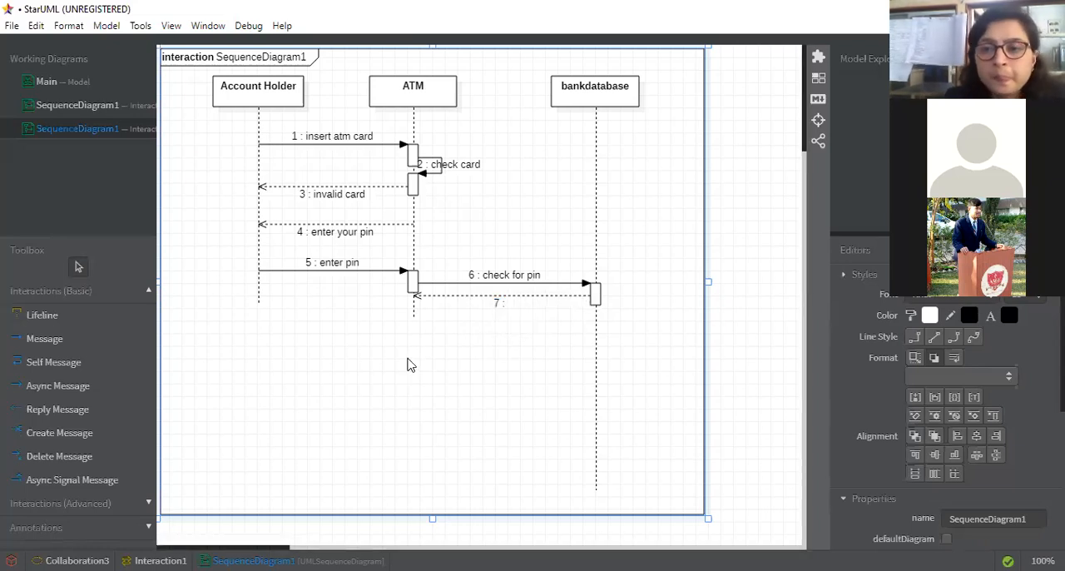
Add a self message on the bankdatabase lifeline named "search for pin".
{"action": "left_click", "coordinate": [71, 364]}
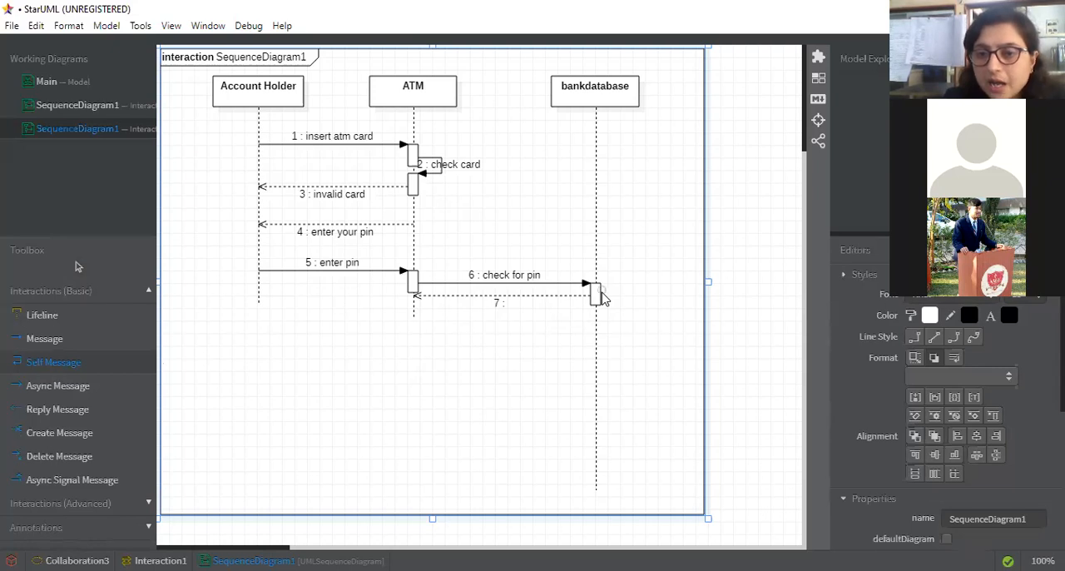
{"action": "left_click", "coordinate": [604, 299]}
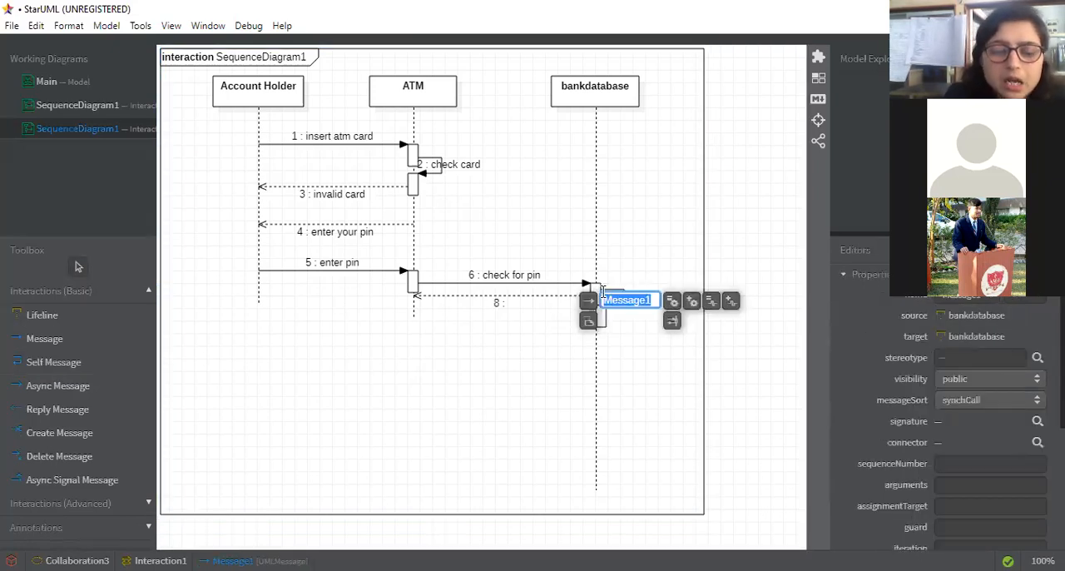
{"action": "type", "text": "Check"}
{"action": "key", "text": "BackSpace"}
{"action": "key", "text": "BackSpace"}
{"action": "key", "text": "BackSpace"}
{"action": "key", "text": "BackSpace"}
{"action": "key", "text": "BackSpace"}
{"action": "type", "text": "swa"}
{"action": "key", "text": "BackSpace"}
{"action": "key", "text": "BackSpace"}
{"action": "type", "text": "earch for p"}
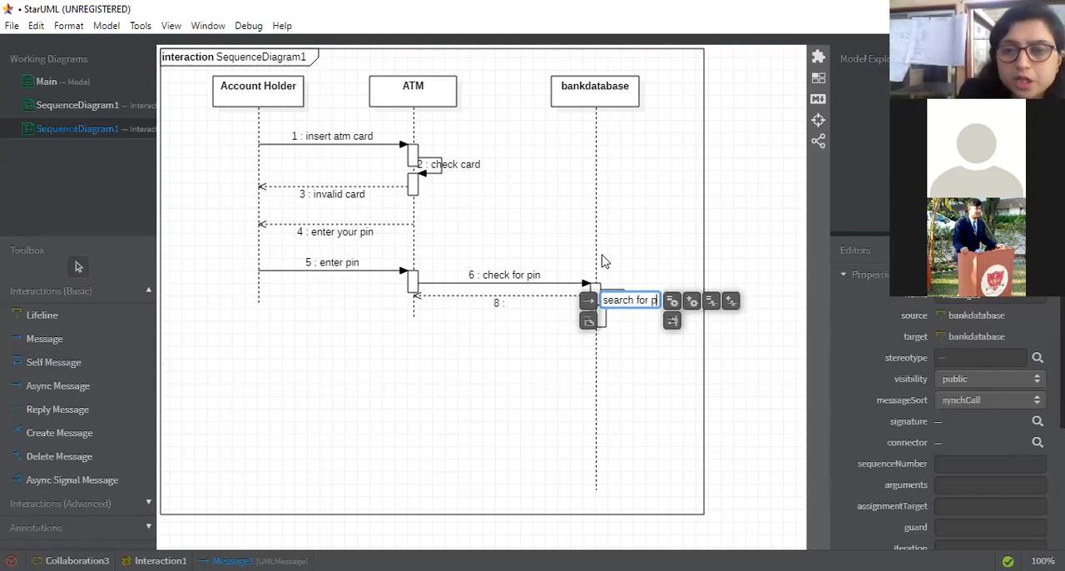
{"action": "type", "text": "in"}
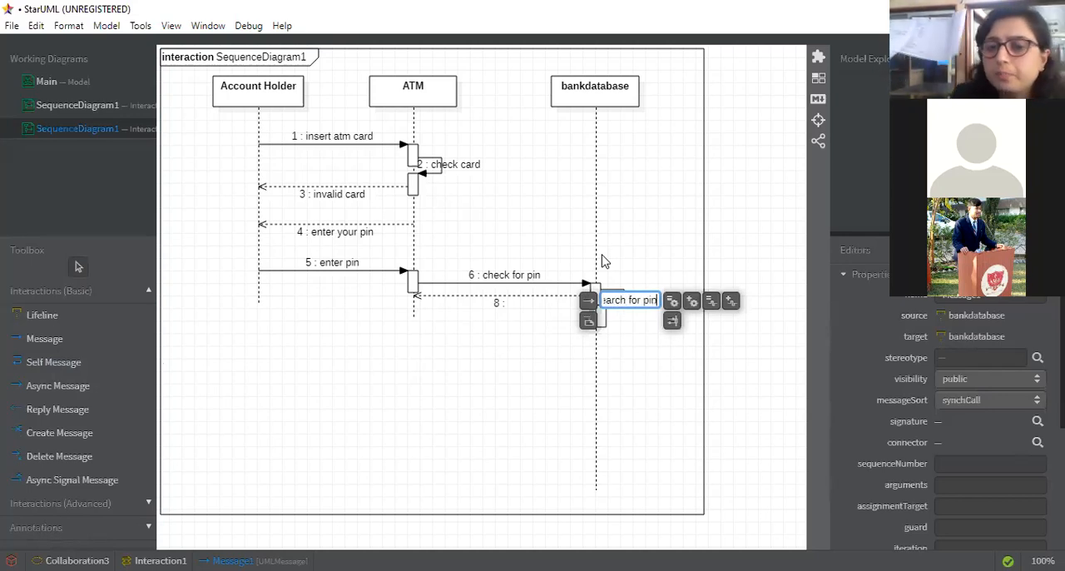
{"action": "left_click", "coordinate": [634, 342]}
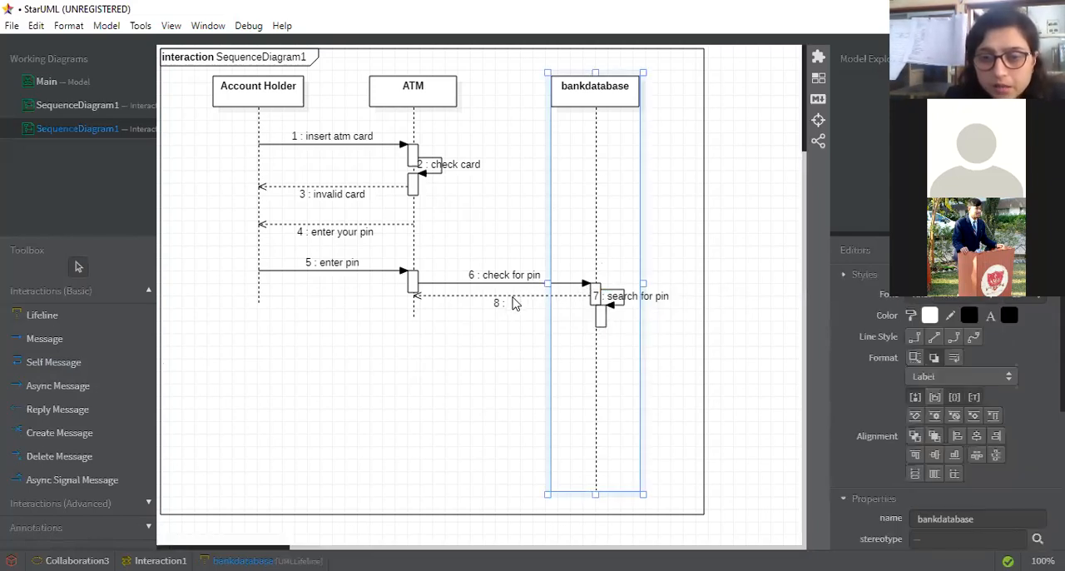
Move the unnamed bankdatabase reply below the "search for pin" self message, and shift that message's label to the right of its activation bar.
{"action": "left_click_drag", "start_coordinate": [511, 332], "coordinate": [511, 348]}
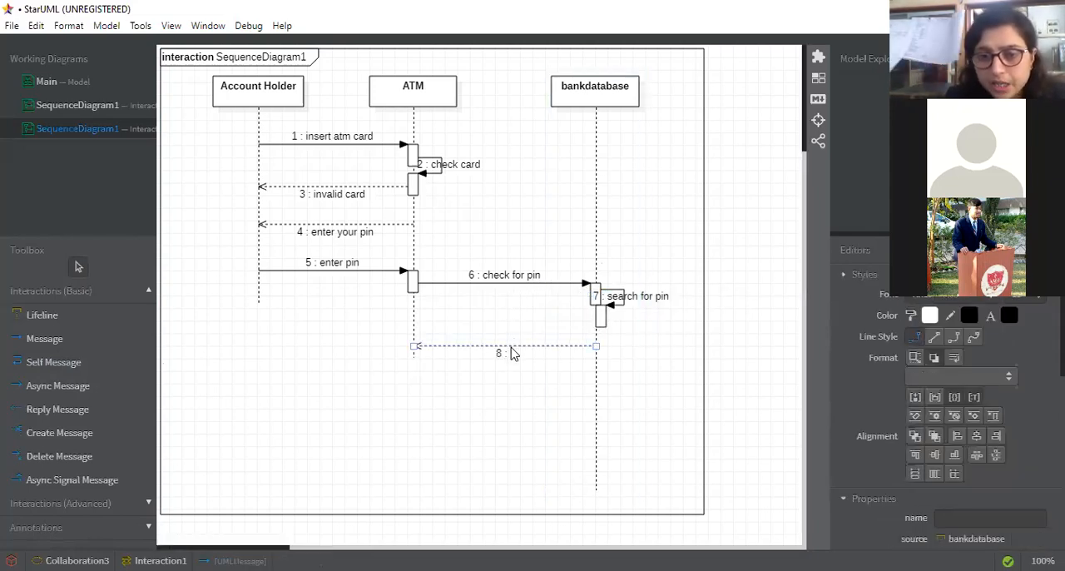
{"action": "left_click", "coordinate": [630, 375]}
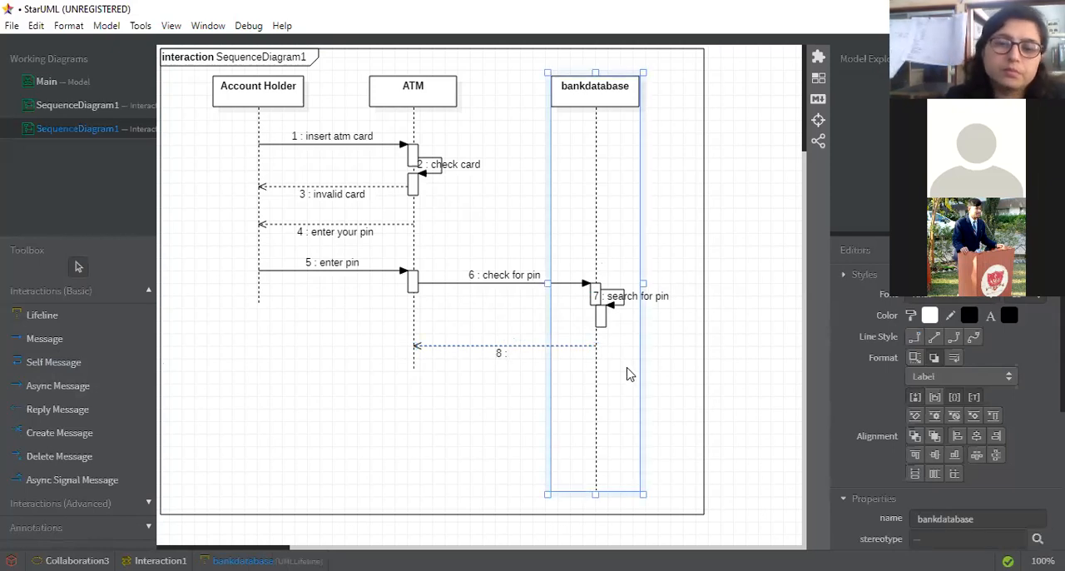
{"action": "left_click", "coordinate": [397, 447]}
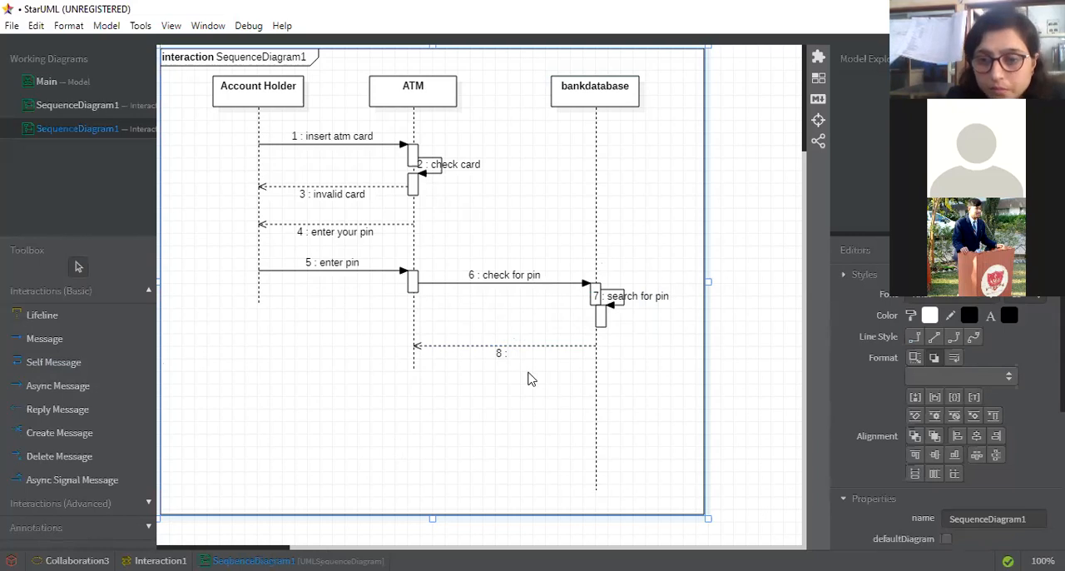
{"action": "left_click", "coordinate": [673, 298]}
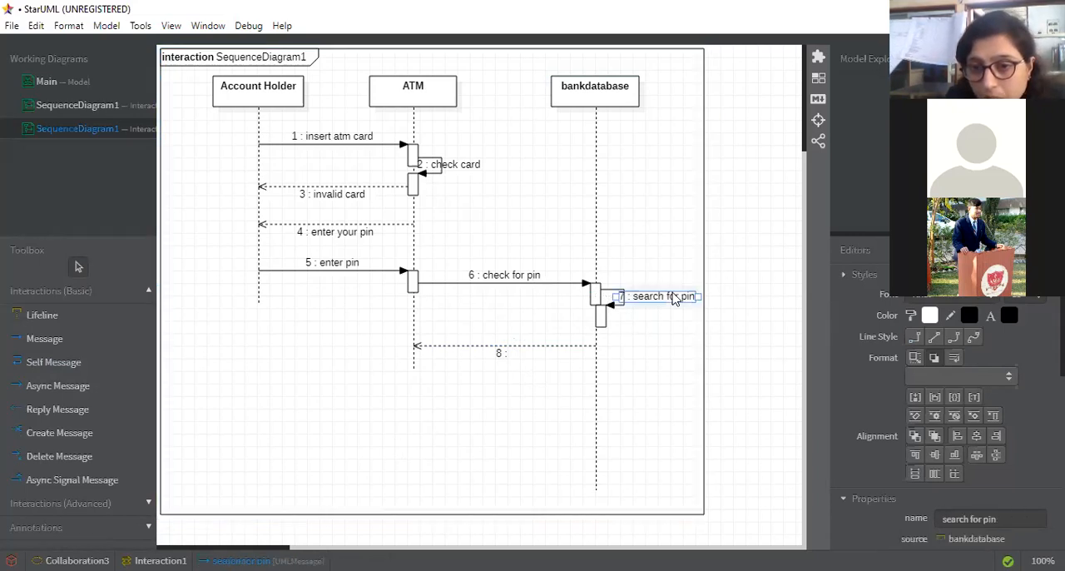
{"action": "left_click", "coordinate": [586, 331]}
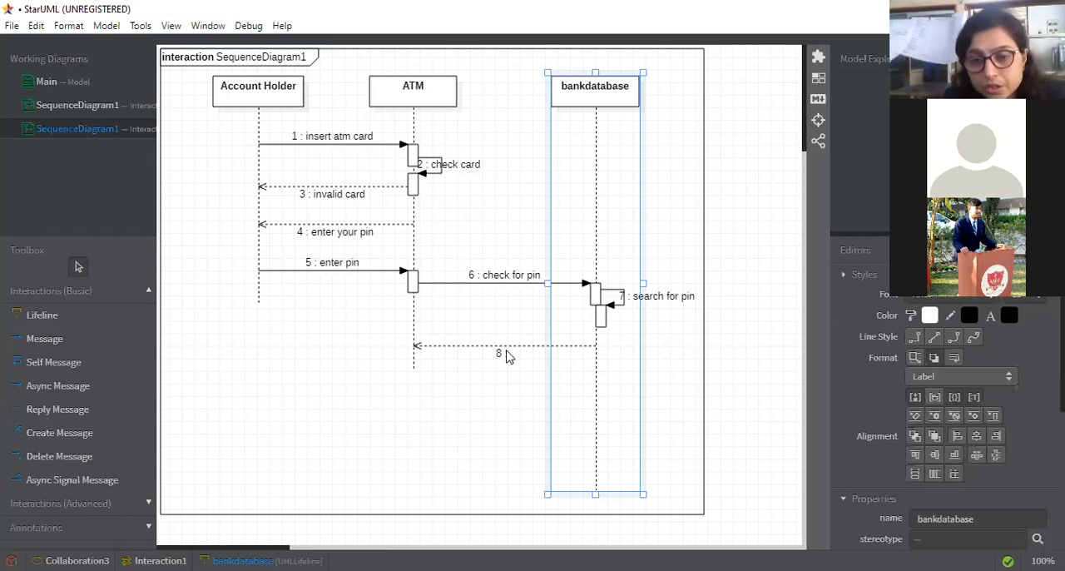
Name the unnamed reply message from bankdatabase to ATM "valid invaliud".
{"action": "double_click", "coordinate": [508, 355]}
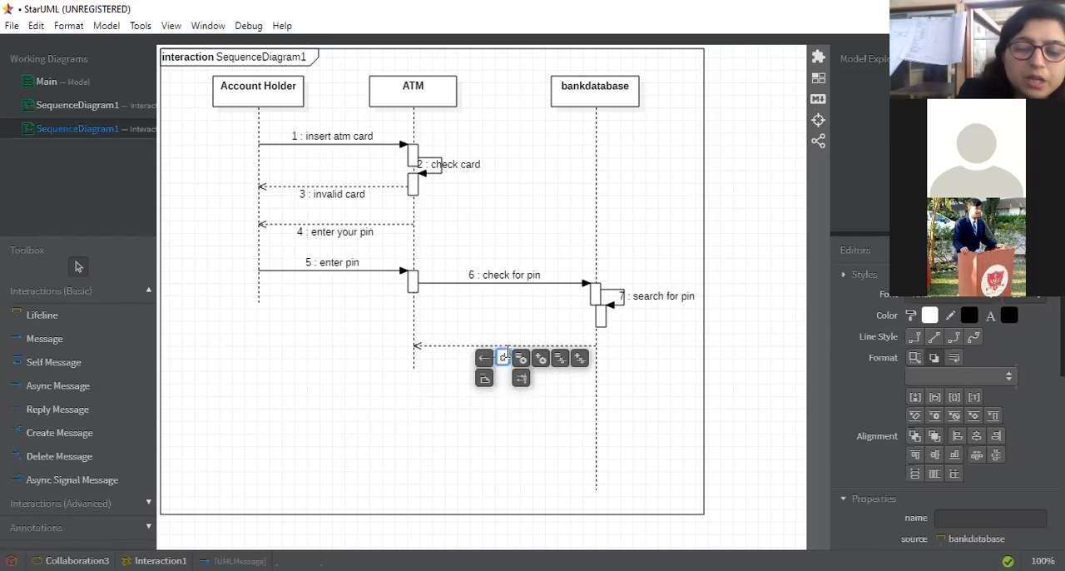
{"action": "left_click", "coordinate": [431, 449]}
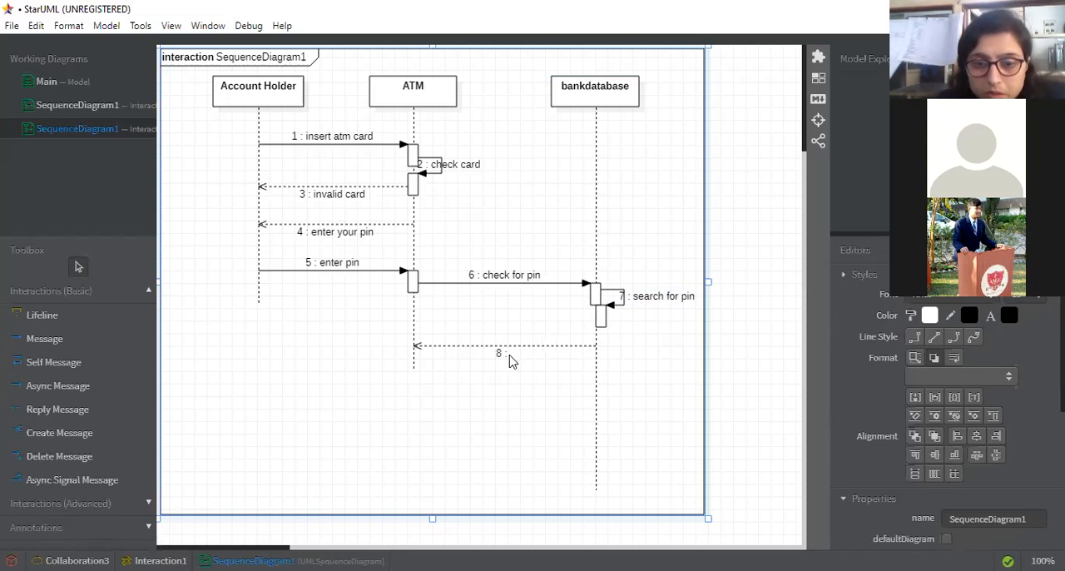
{"action": "left_click", "coordinate": [510, 359]}
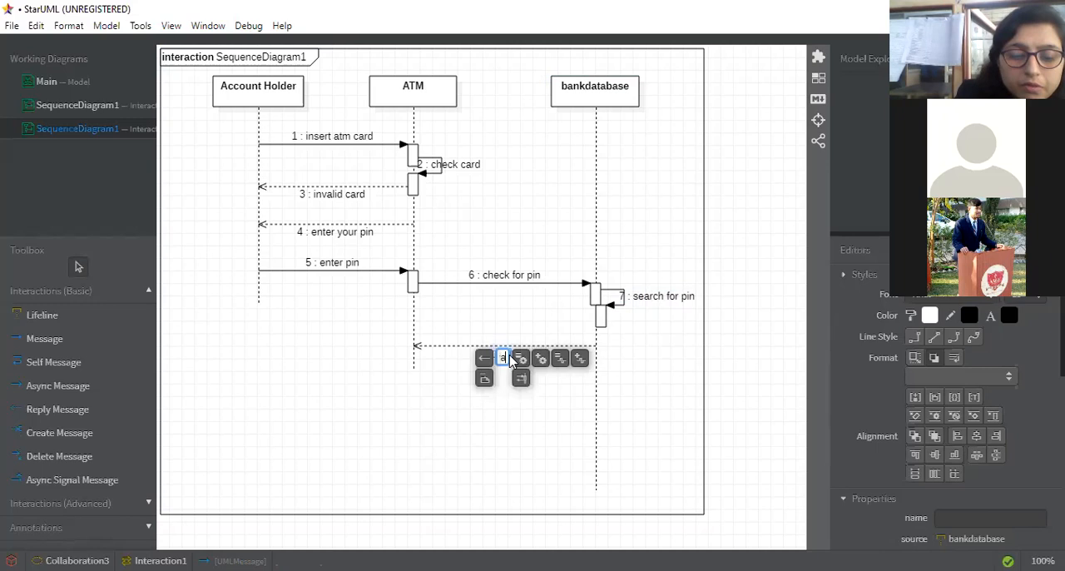
{"action": "type", "text": "a"}
{"action": "type", "text": "d"}
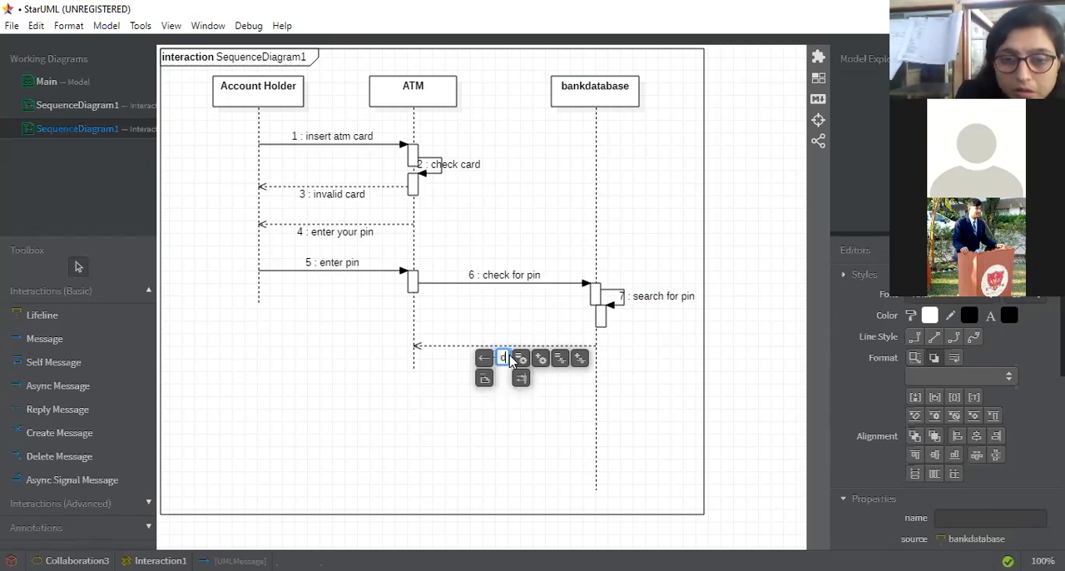
{"action": "left_click", "coordinate": [492, 421]}
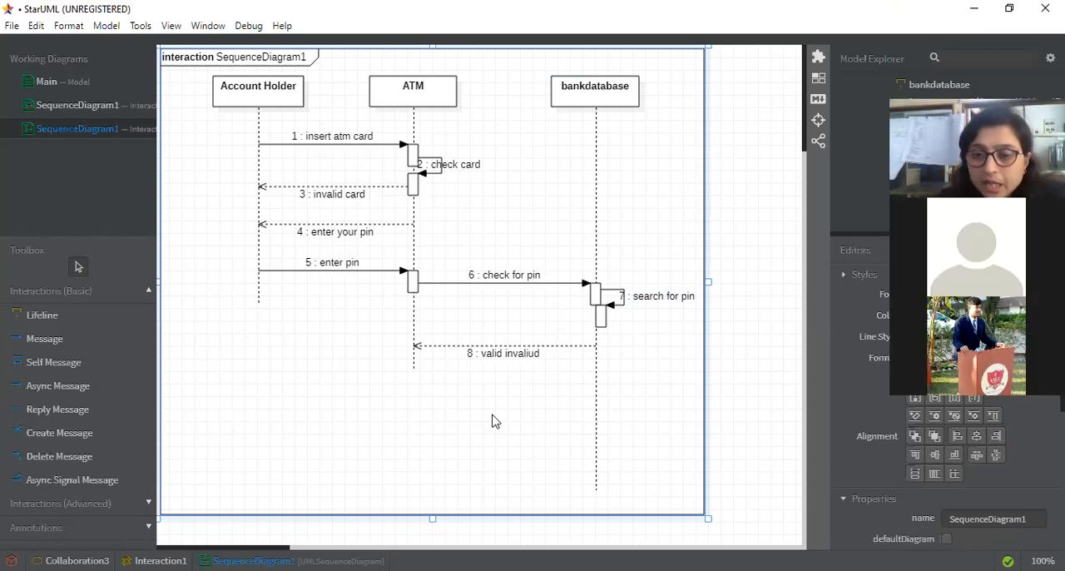
Move the reply from bankdatabase up to the "search for pin" activation bar and rename it "invalid pin".
{"action": "left_click_drag", "start_coordinate": [524, 352], "coordinate": [524, 330]}
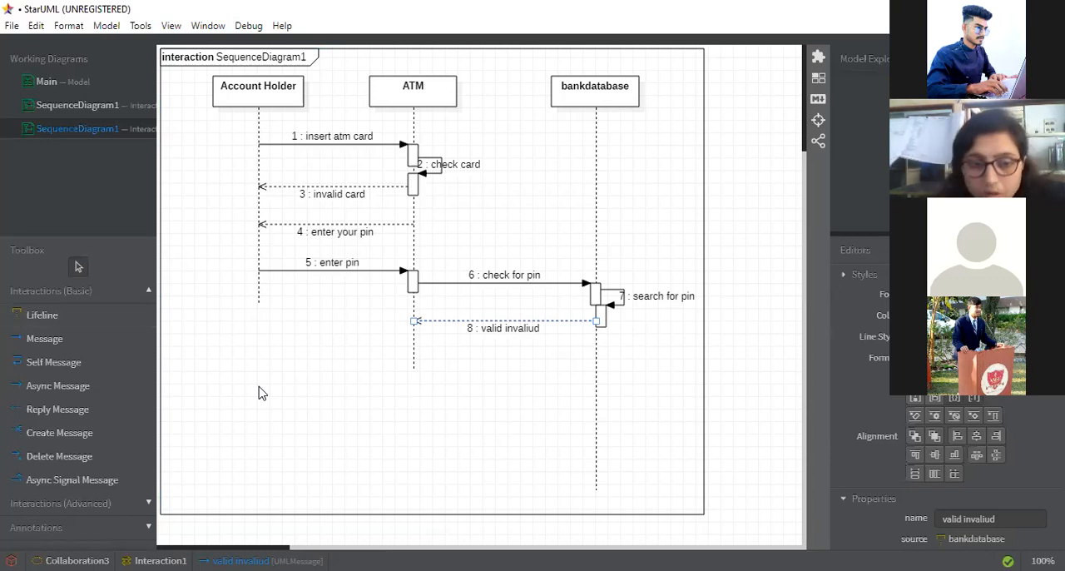
{"action": "double_click", "coordinate": [509, 330]}
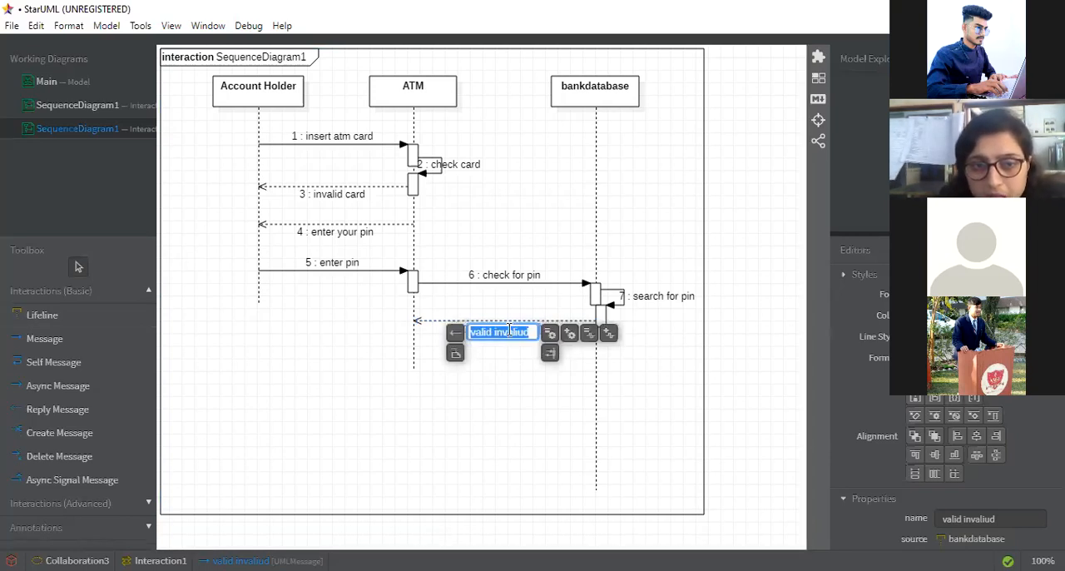
{"action": "key", "text": "End"}
{"action": "key", "text": "BackSpace"}
{"action": "key", "text": "BackSpace"}
{"action": "key", "text": "BackSpace"}
{"action": "key", "text": "BackSpace"}
{"action": "key", "text": "BackSpace"}
{"action": "key", "text": "BackSpace"}
{"action": "key", "text": "BackSpace"}
{"action": "key", "text": "BackSpace"}
{"action": "key", "text": "BackSpace"}
{"action": "key", "text": "BackSpace"}
{"action": "key", "text": "BackSpace"}
{"action": "key", "text": "BackSpace"}
{"action": "key", "text": "BackSpace"}
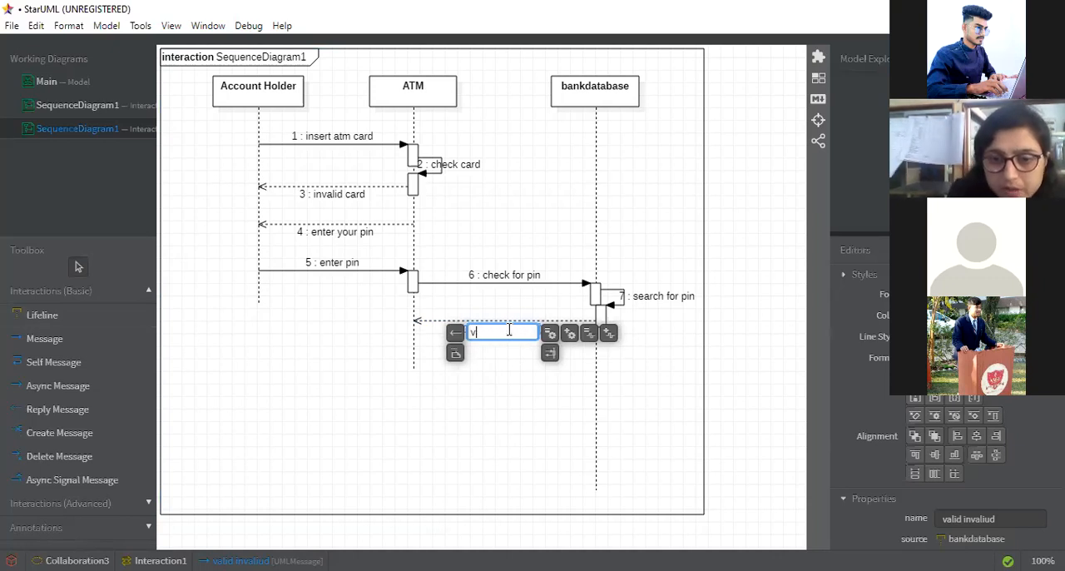
{"action": "type", "text": "inva"}
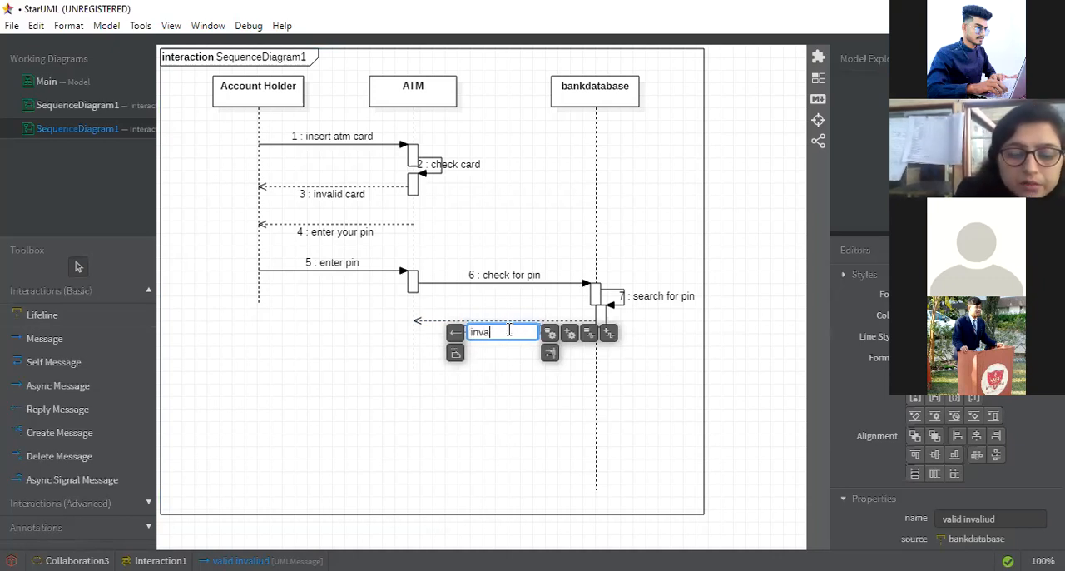
{"action": "type", "text": "lilid oin"}
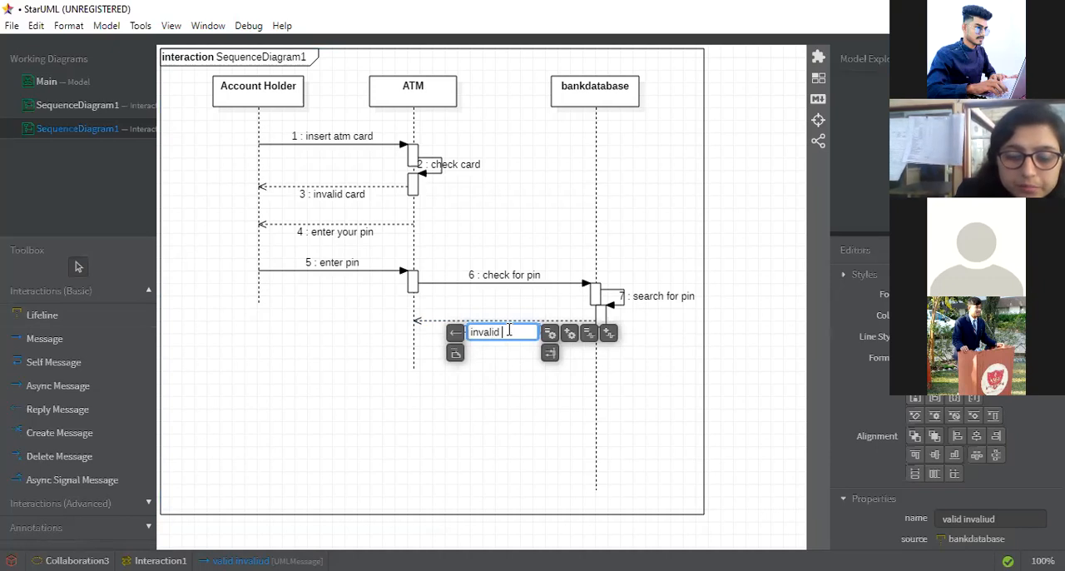
{"action": "key", "text": "BackSpace"}
{"action": "key", "text": "BackSpace"}
{"action": "key", "text": "BackSpace"}
{"action": "type", "text": "pin"}
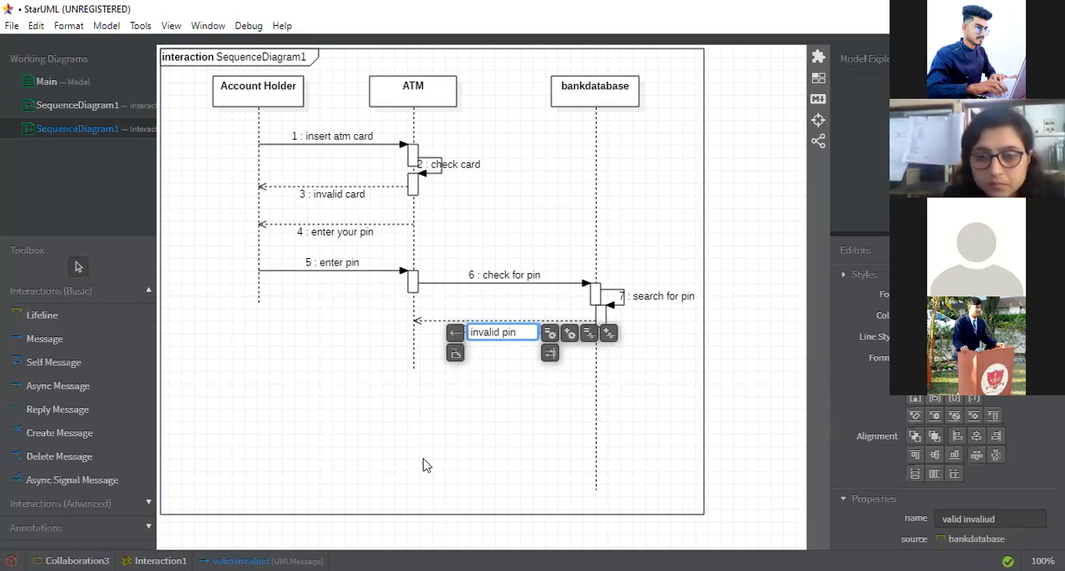
{"action": "left_click", "coordinate": [431, 403]}
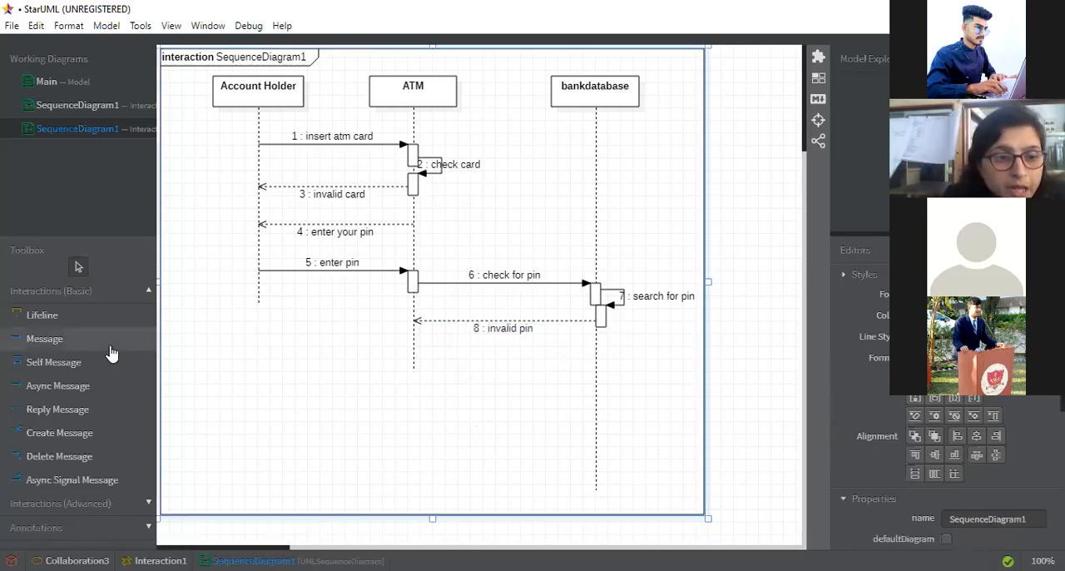
Extend the Account Holder lifeline downward, well below the "invalid pin" reply, to make room for more messages.
{"action": "left_click", "coordinate": [80, 408]}
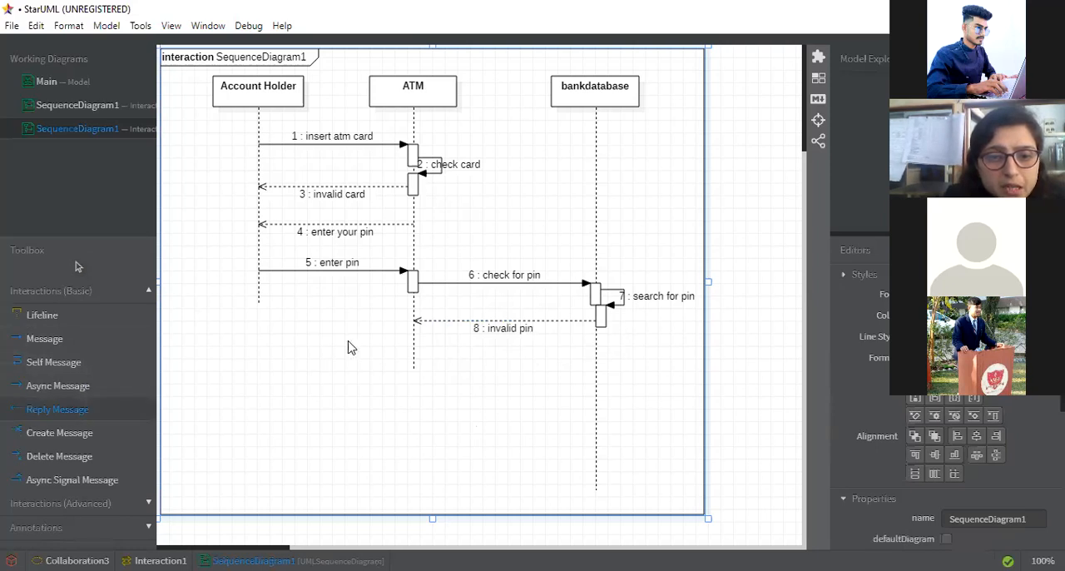
{"action": "left_click", "coordinate": [245, 452]}
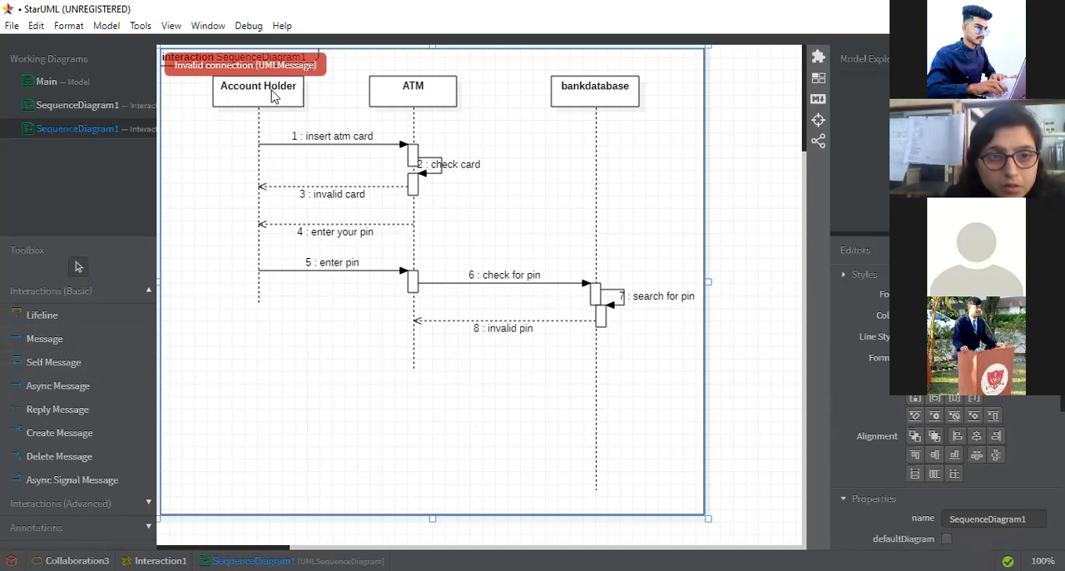
{"action": "left_click", "coordinate": [273, 98]}
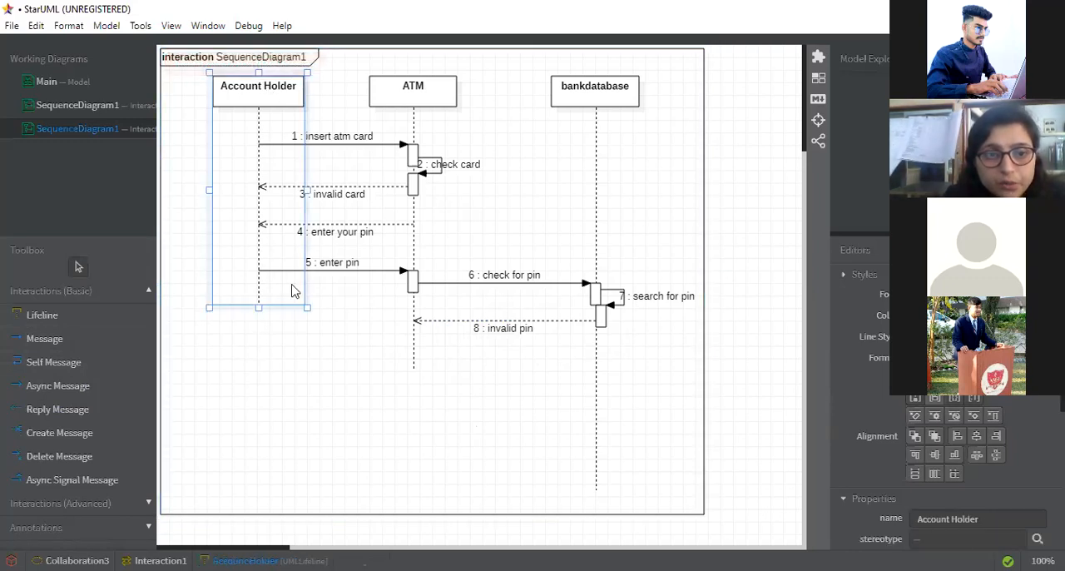
{"action": "left_click_drag", "start_coordinate": [304, 309], "coordinate": [285, 475]}
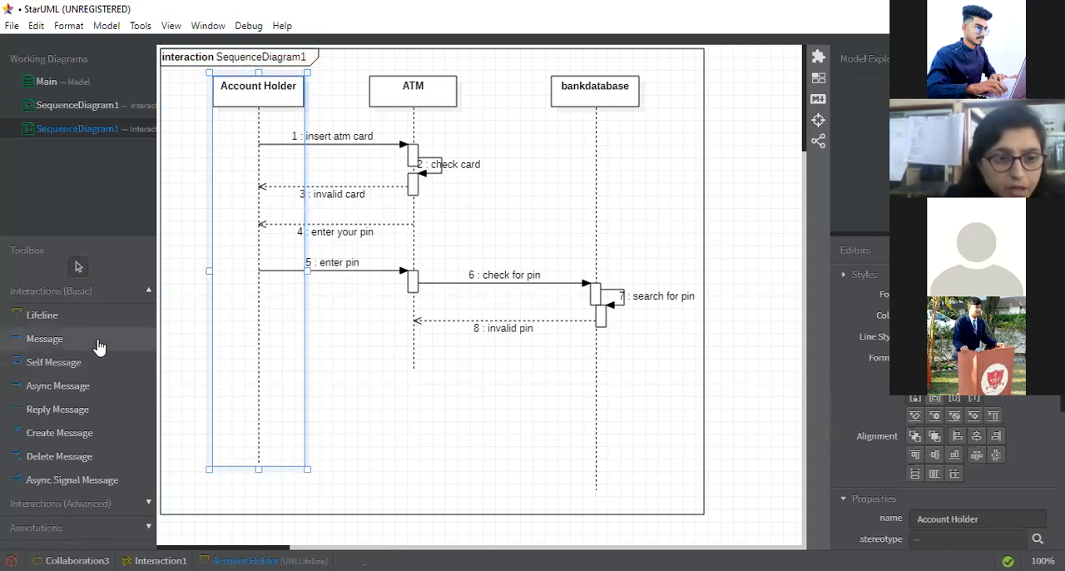
Add a reply message from ATM to Account Holder below "invalid pin" and name it "reenter pin".
{"action": "left_click", "coordinate": [78, 409]}
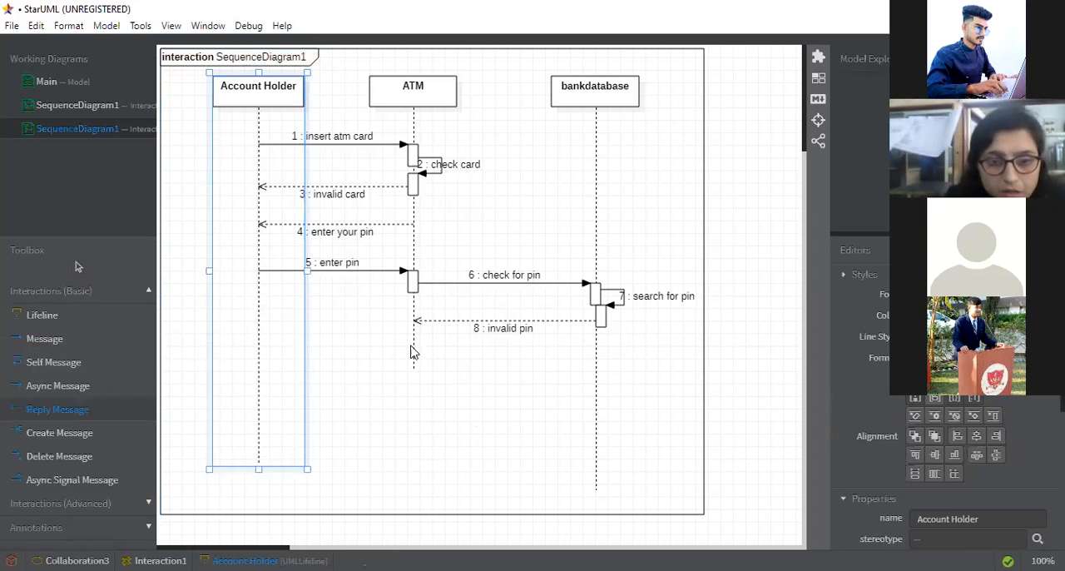
{"action": "left_click_drag", "start_coordinate": [411, 349], "coordinate": [260, 350]}
{"action": "type", "text": "r "}
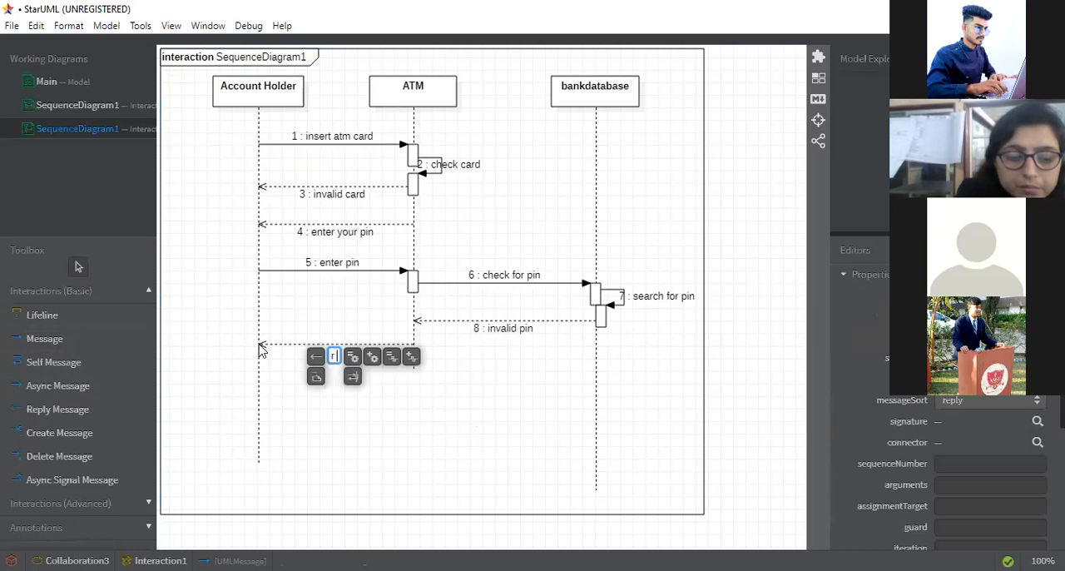
{"action": "type", "text": "pin"}
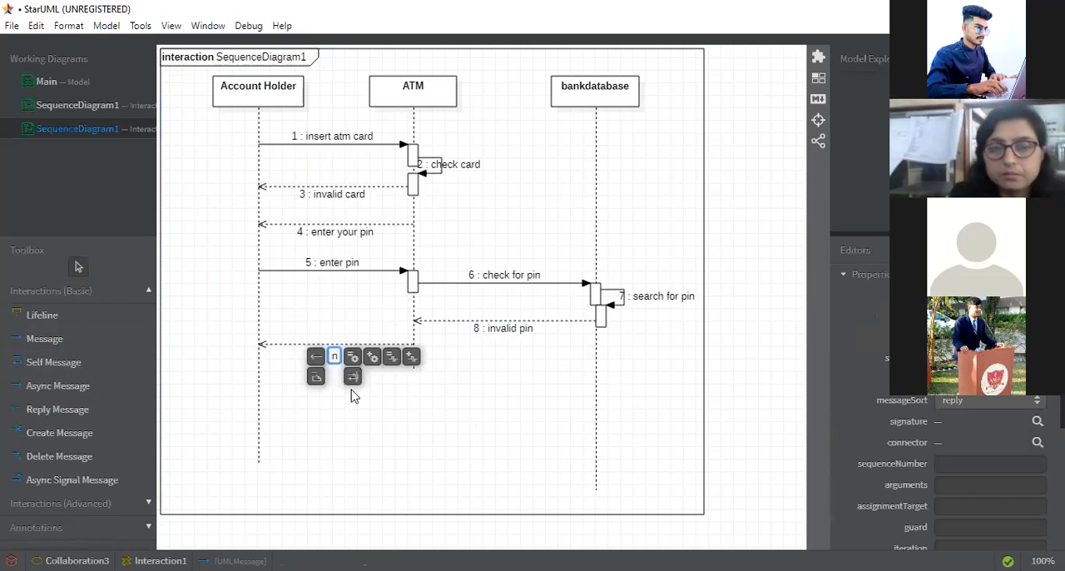
{"action": "left_click", "coordinate": [350, 396]}
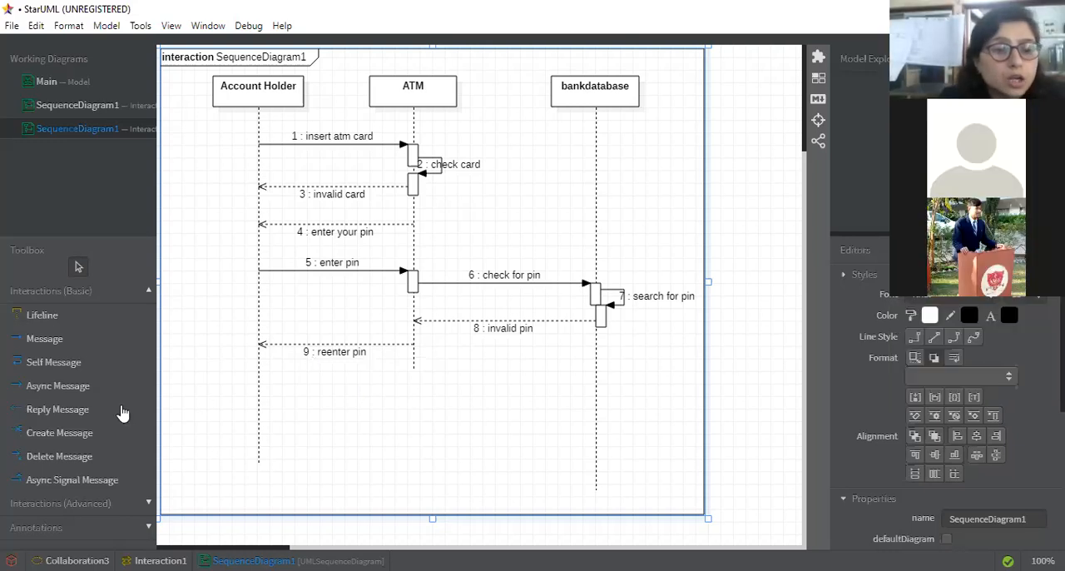
Add a message from Account Holder to ATM below "reenter pin" and name it "enter your pin".
{"action": "left_click", "coordinate": [57, 339]}
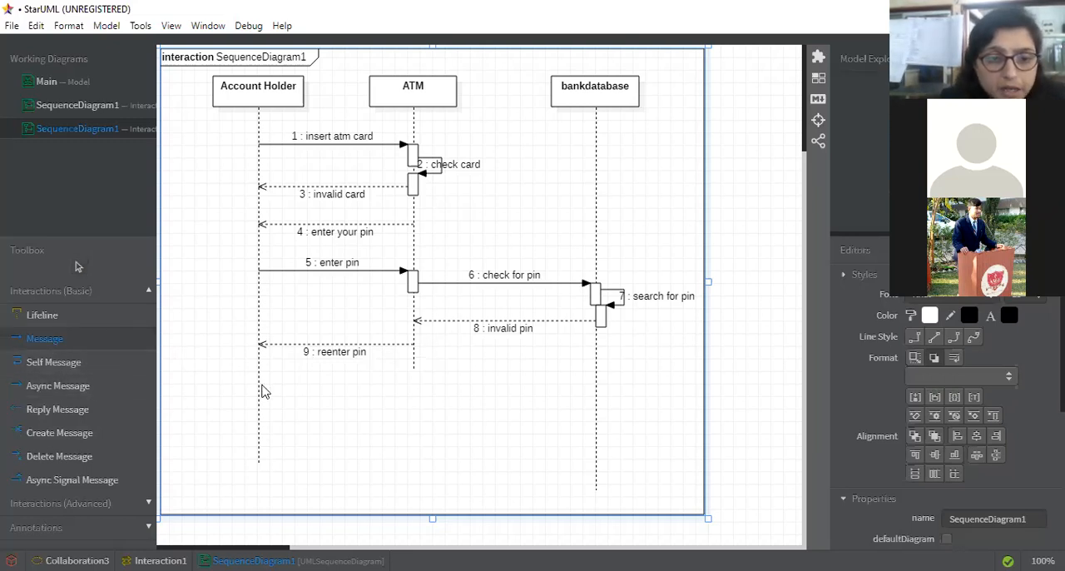
{"action": "mouse_move", "coordinate": [257, 385]}
{"action": "left_mouse_down"}
{"action": "mouse_move", "coordinate": [392, 398]}
{"action": "mouse_move", "coordinate": [419, 393]}
{"action": "mouse_move", "coordinate": [414, 364]}
{"action": "left_mouse_up"}
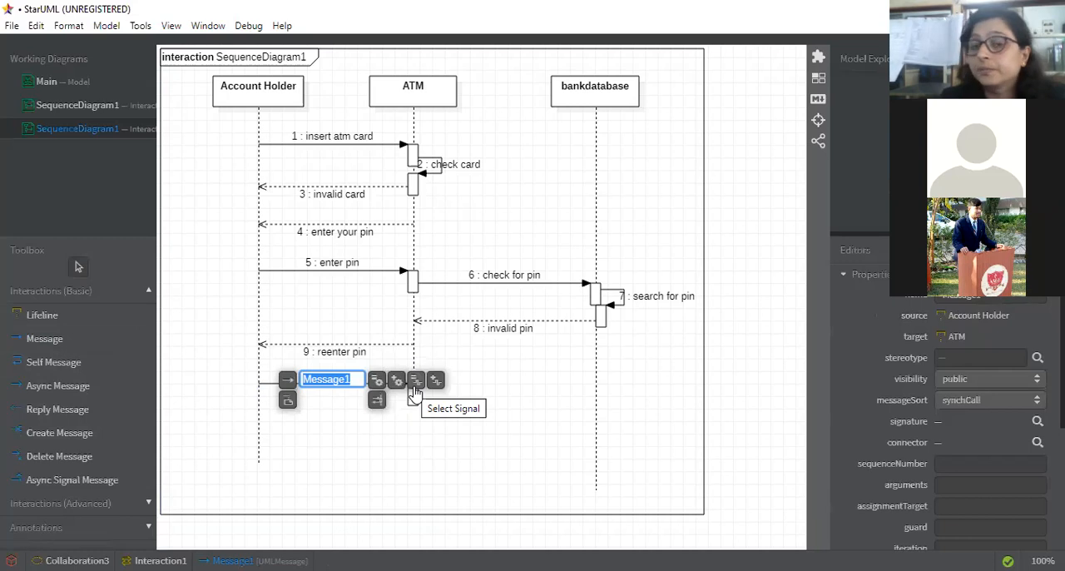
{"action": "type", "text": "enter your pi"}
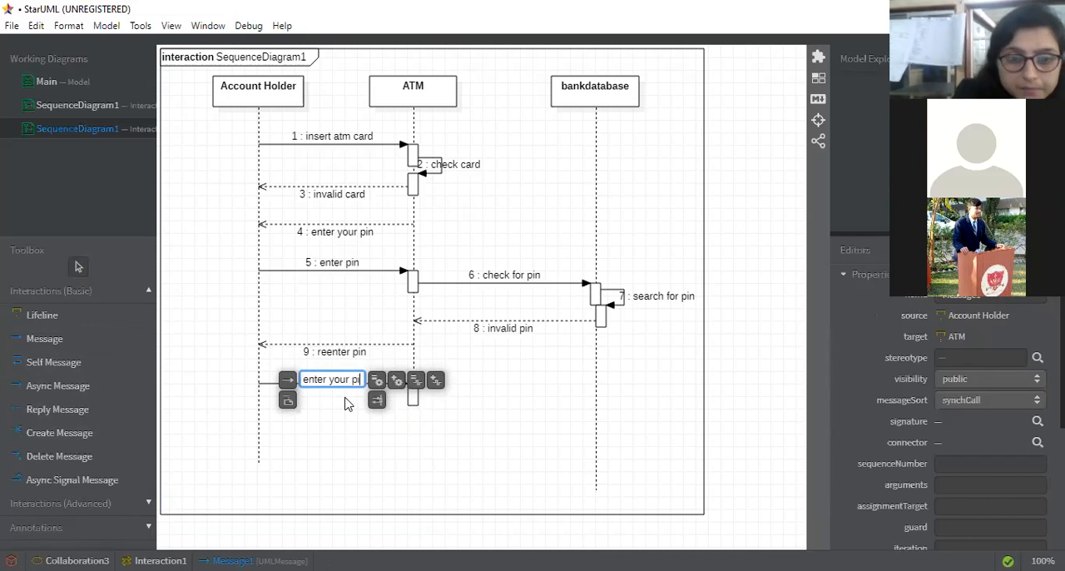
{"action": "type", "text": "n"}
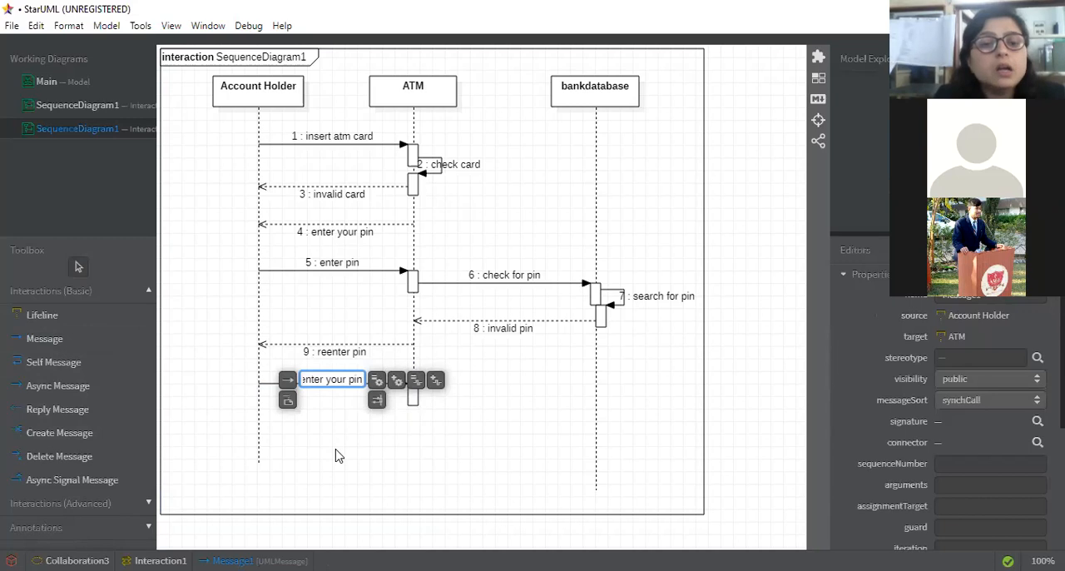
{"action": "left_click", "coordinate": [416, 443]}
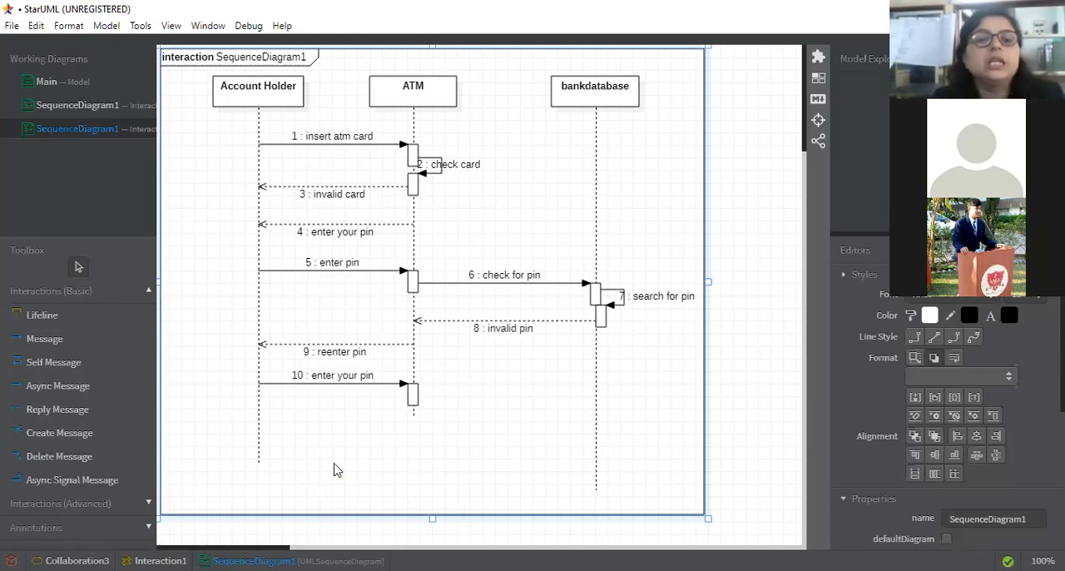
{"action": "left_click", "coordinate": [371, 384]}
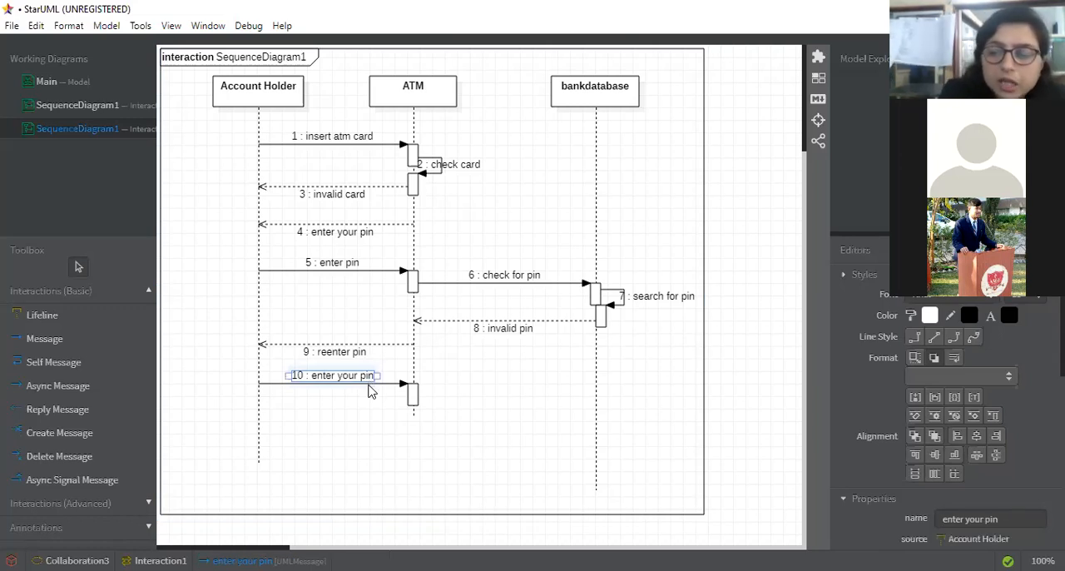
{"action": "key", "text": "Delete"}
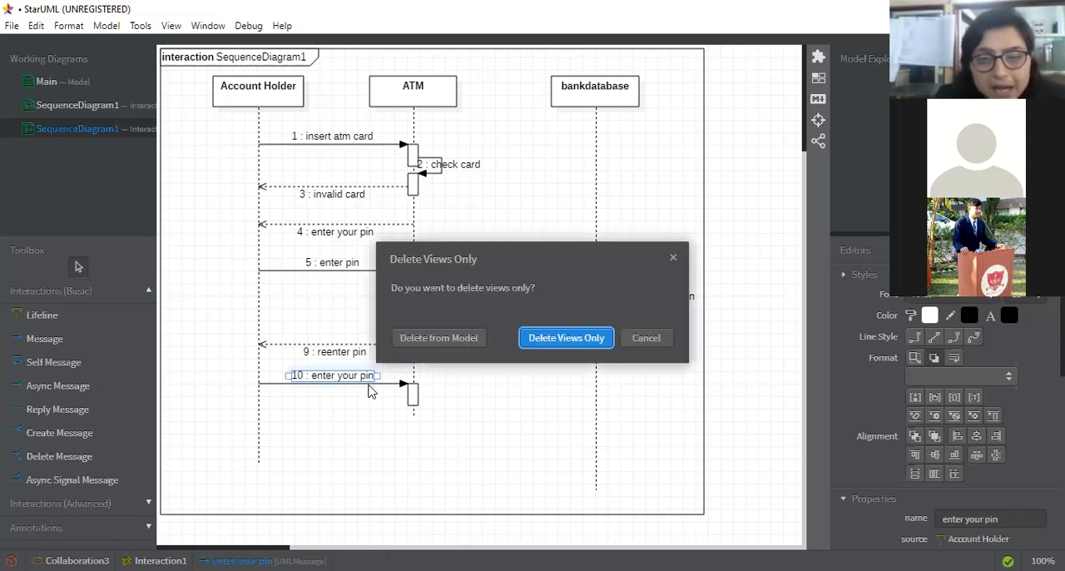
{"action": "left_click", "coordinate": [675, 257]}
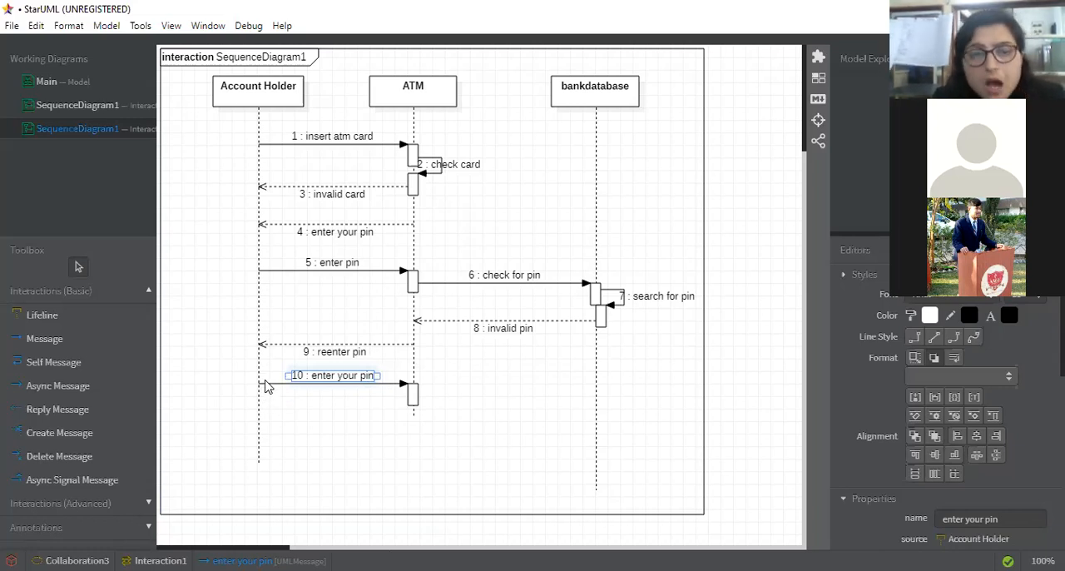
Undo the naming of the lowest message from Account Holder to ATM and name it "display menu" instead.
{"action": "key", "text": "ctrl+z"}
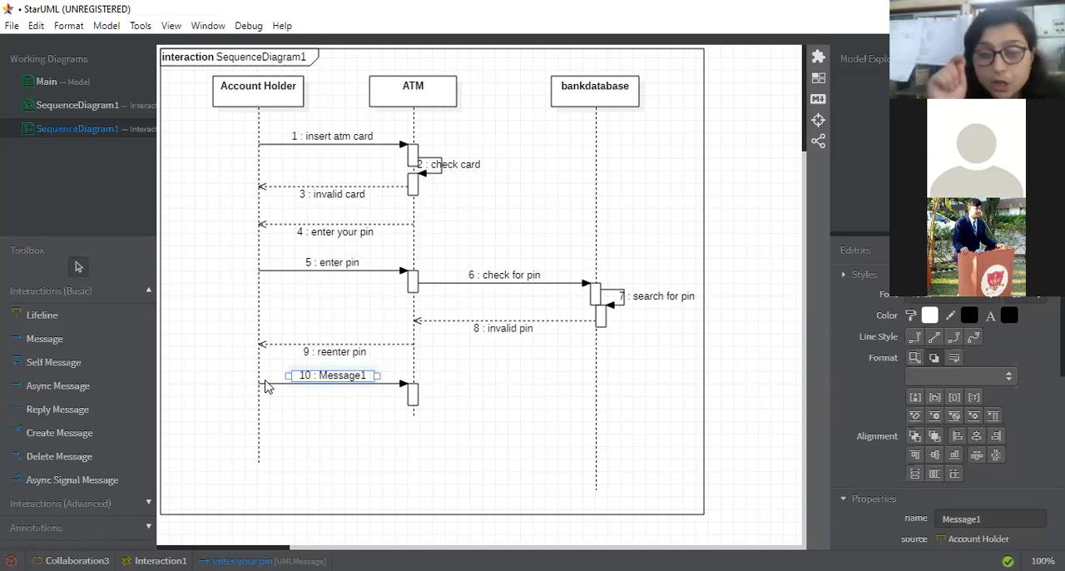
{"action": "double_click", "coordinate": [334, 378]}
{"action": "type", "text": "display"}
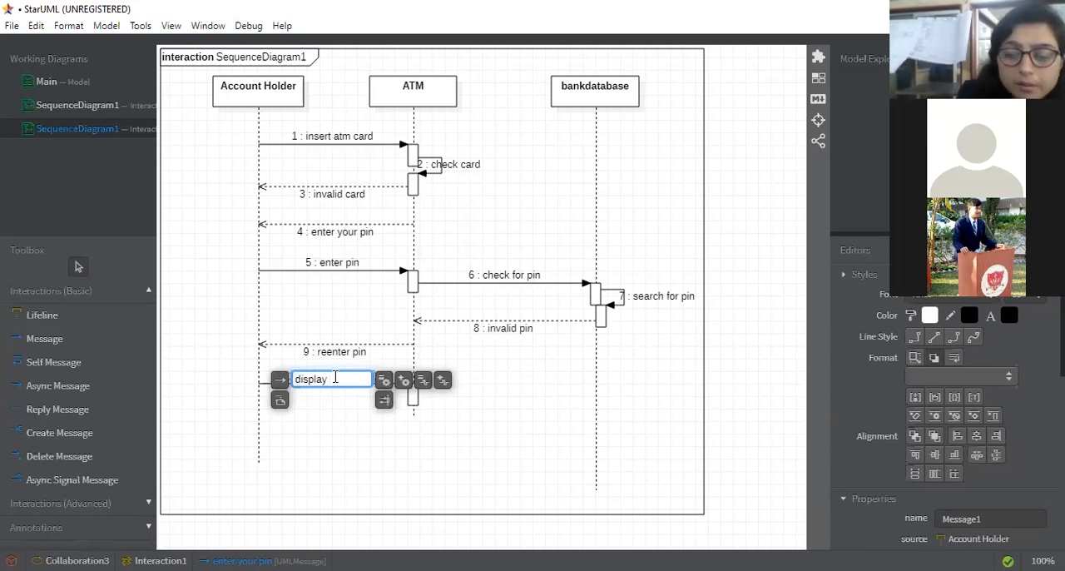
{"action": "type", "text": " menu"}
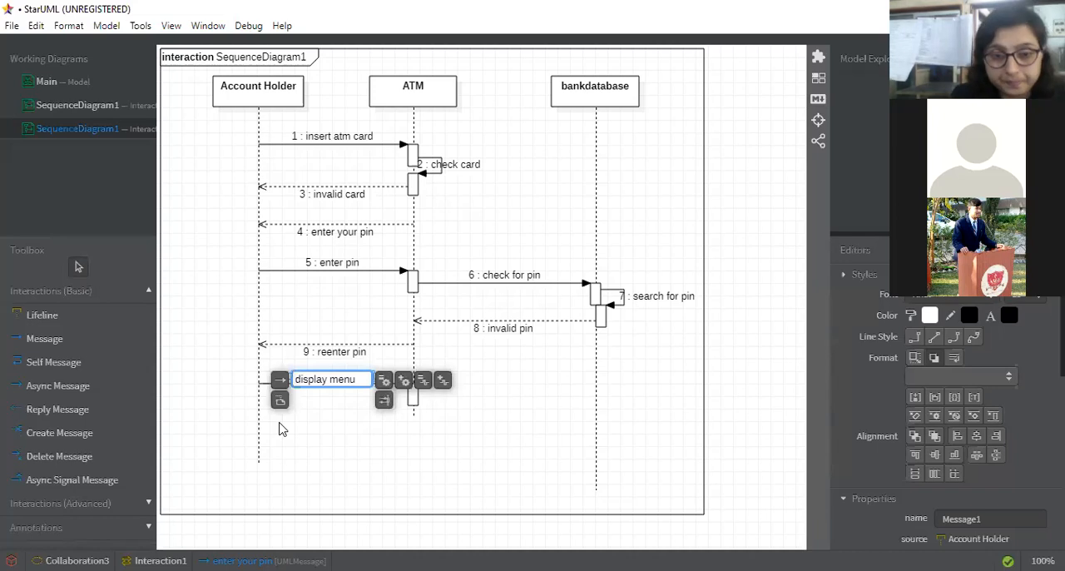
{"action": "left_click", "coordinate": [373, 440]}
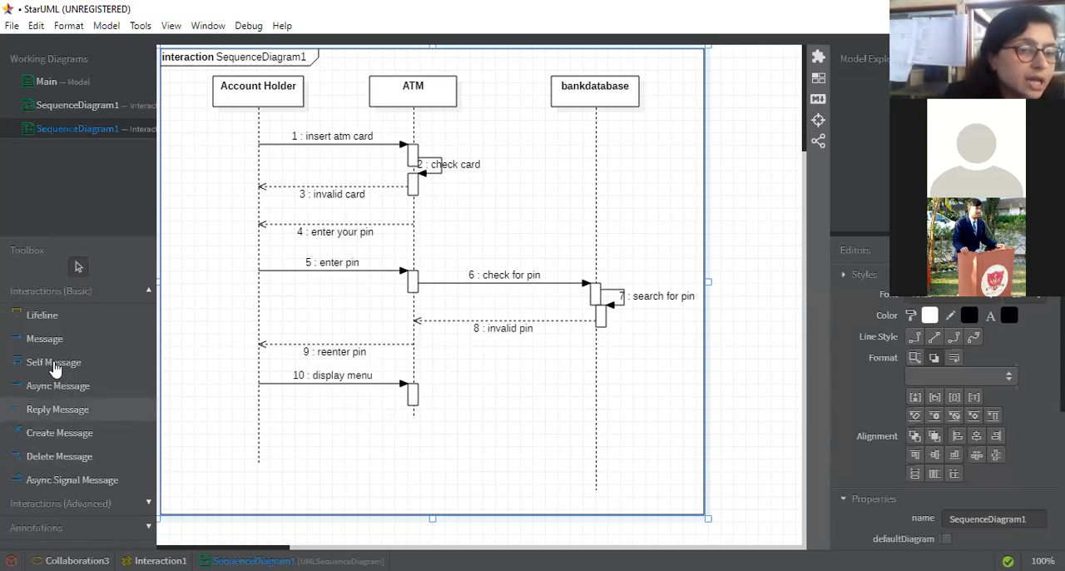
Add a message from Account Holder to ATM below "display menu" and name it "choose for option from menu".
{"action": "left_click", "coordinate": [47, 337]}
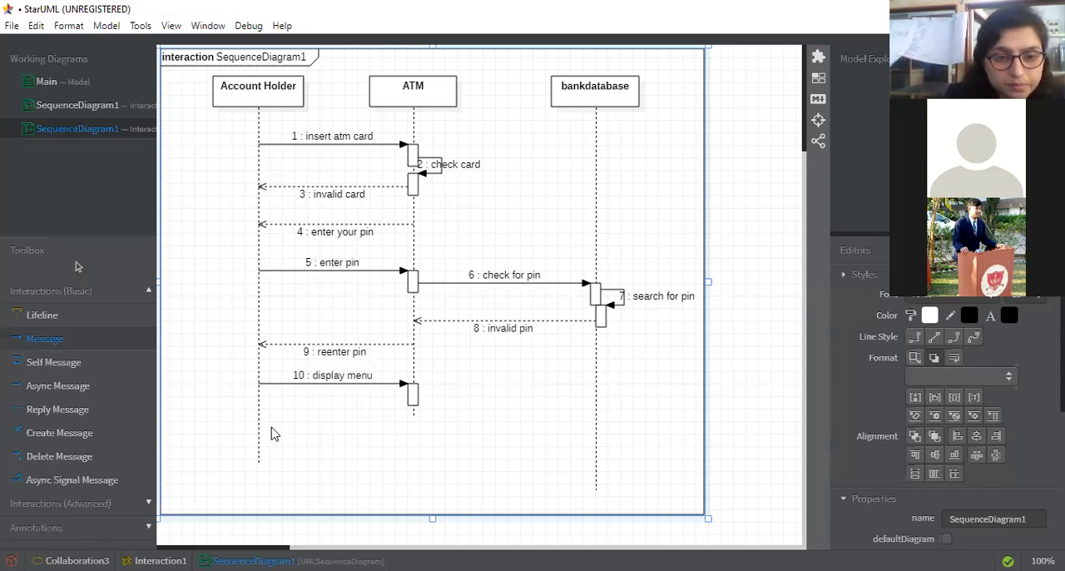
{"action": "left_click_drag", "start_coordinate": [257, 416], "coordinate": [409, 403]}
{"action": "type", "text": "oose for"}
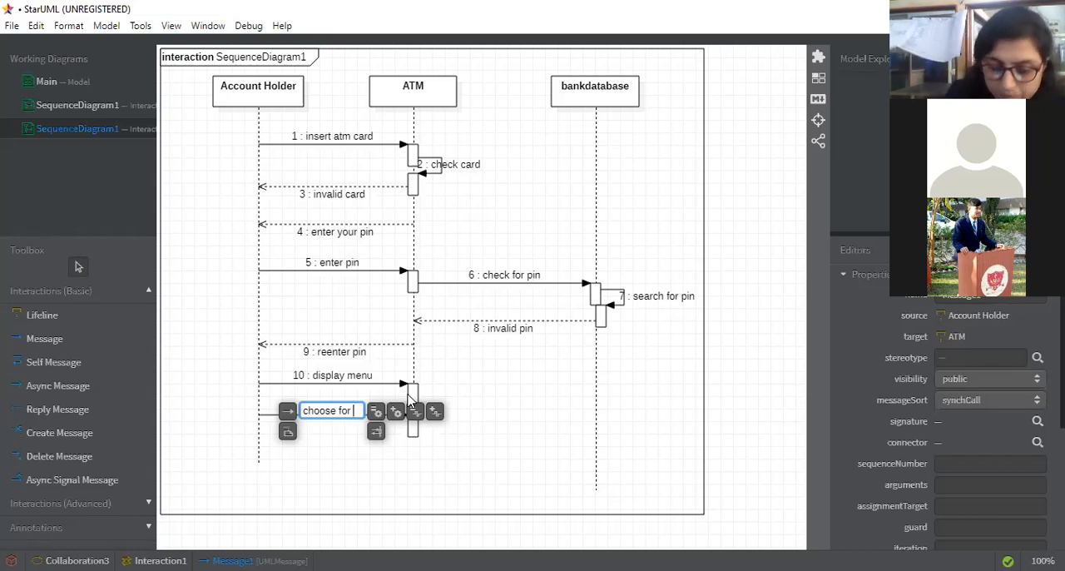
{"action": "type", "text": "men"}
{"action": "key", "text": "BackSpace"}
{"action": "key", "text": "BackSpace"}
{"action": "key", "text": "BackSpace"}
{"action": "key", "text": "BackSpace"}
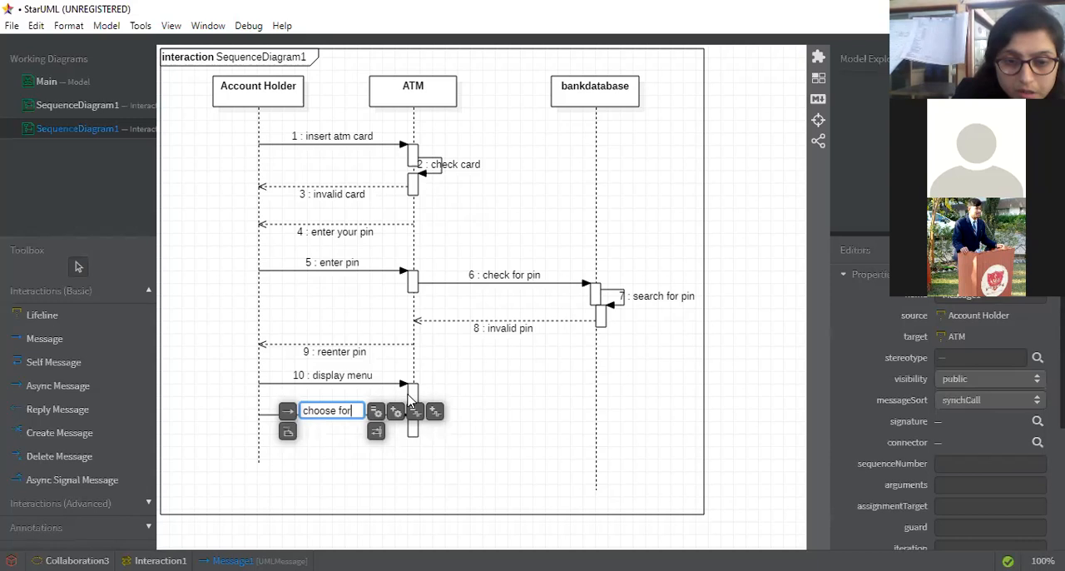
{"action": "type", "text": "option"}
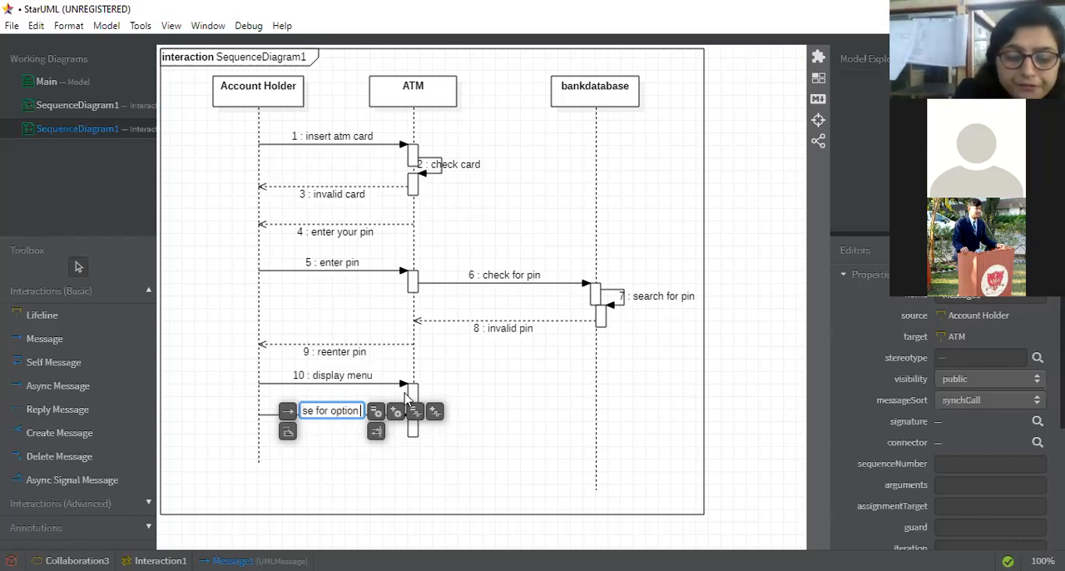
{"action": "type", "text": " from menu"}
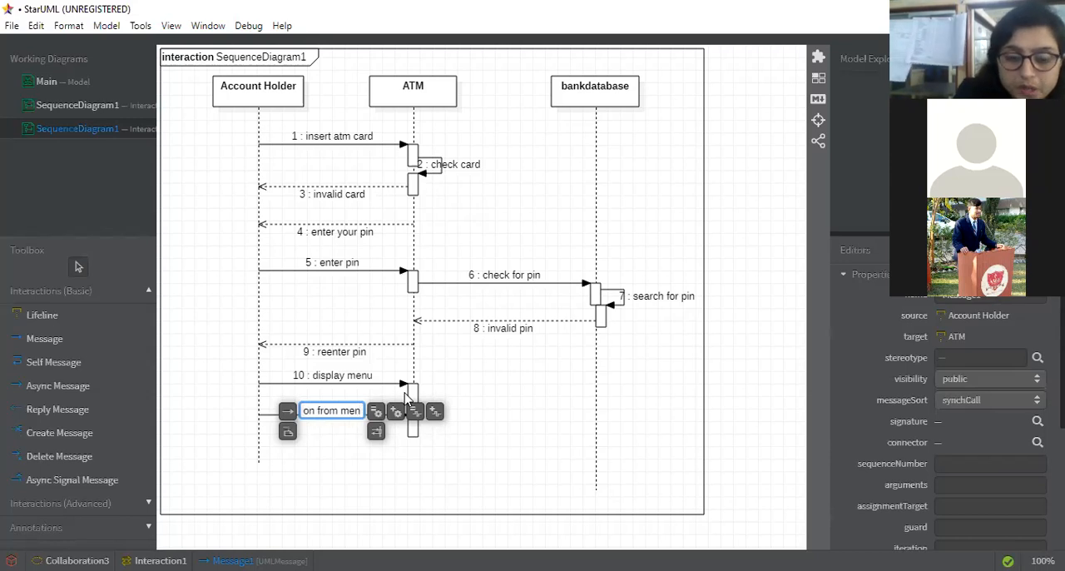
{"action": "left_click", "coordinate": [339, 490]}
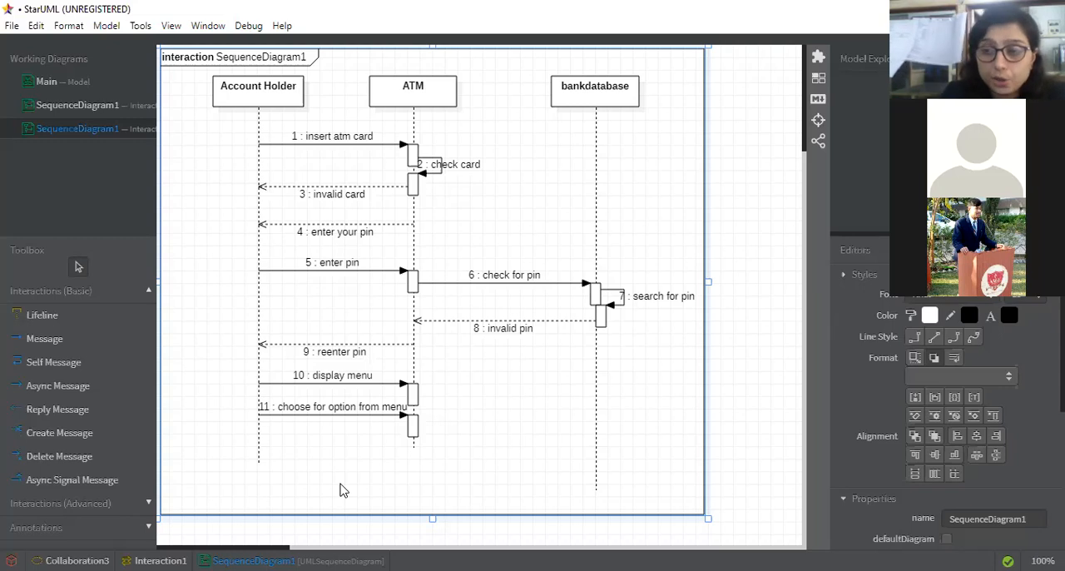
Rename the lowest message from Account Holder to ATM as "select check balance option".
{"action": "double_click", "coordinate": [367, 407]}
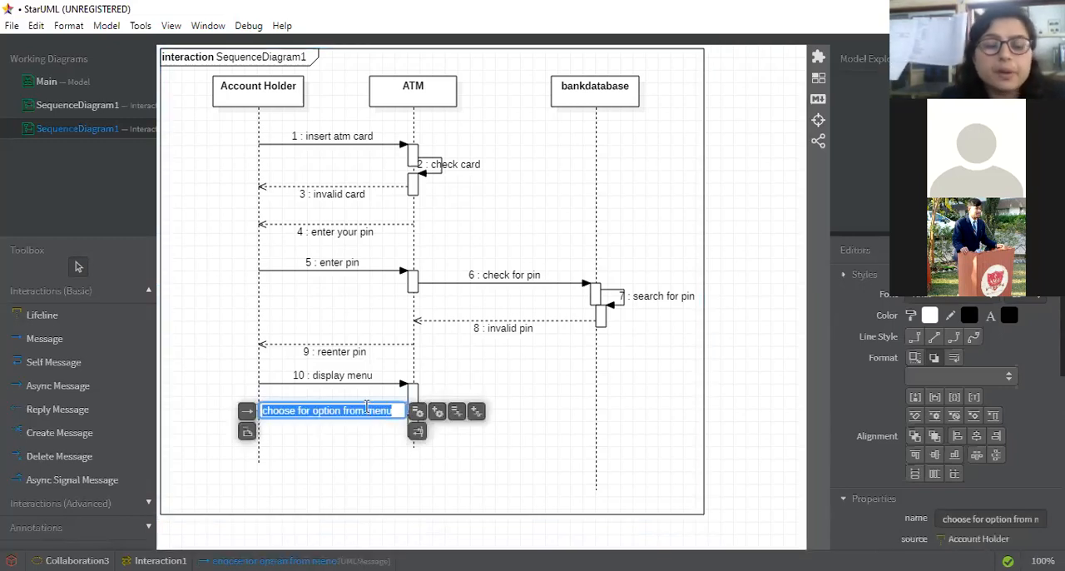
{"action": "type", "text": "choose check"}
{"action": "key", "text": "BackSpace"}
{"action": "key", "text": "BackSpace"}
{"action": "key", "text": "BackSpace"}
{"action": "key", "text": "BackSpace"}
{"action": "key", "text": "BackSpace"}
{"action": "key", "text": "BackSpace"}
{"action": "key", "text": "BackSpace"}
{"action": "key", "text": "BackSpace"}
{"action": "key", "text": "BackSpace"}
{"action": "key", "text": "BackSpace"}
{"action": "key", "text": "BackSpace"}
{"action": "key", "text": "BackSpace"}
{"action": "type", "text": "select check balance option"}
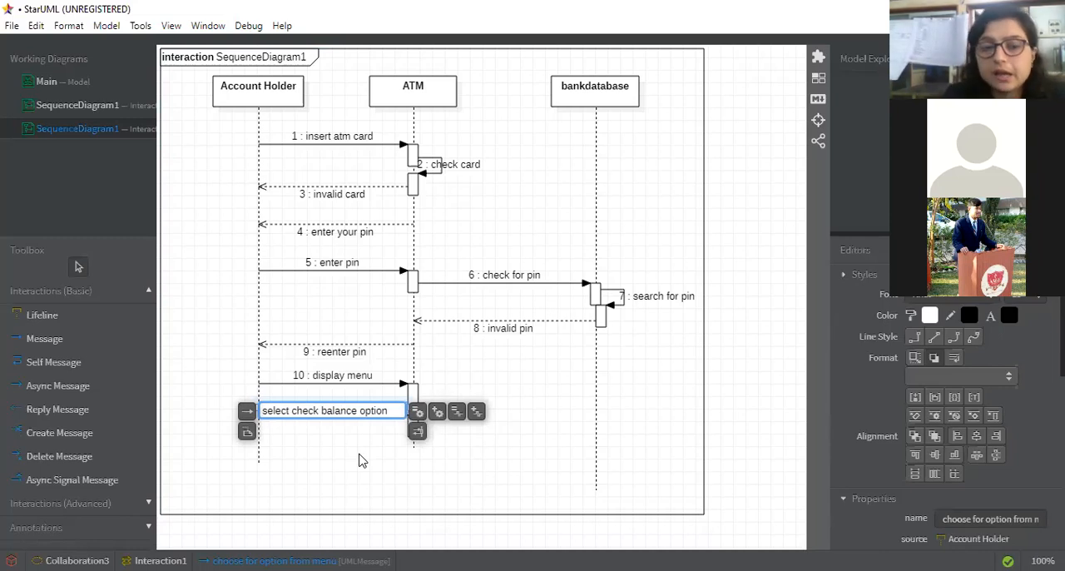
{"action": "left_click", "coordinate": [358, 460]}
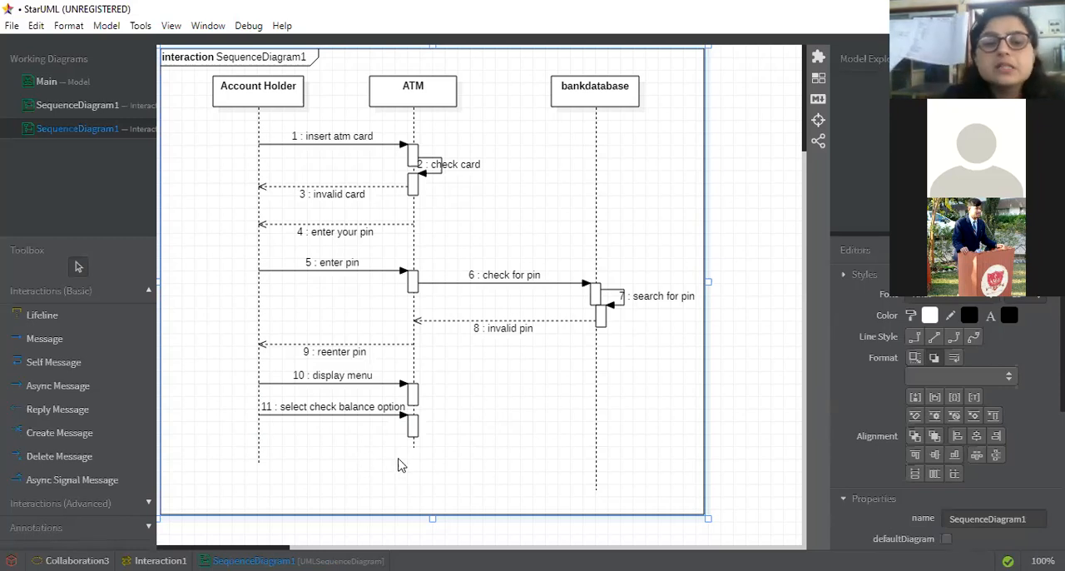
Add a message from ATM to bankdatabase, just below the "select check balance option" message, and name it "retieve balance information".
{"action": "left_click", "coordinate": [98, 339]}
{"action": "left_click_drag", "start_coordinate": [413, 425], "coordinate": [598, 435]}
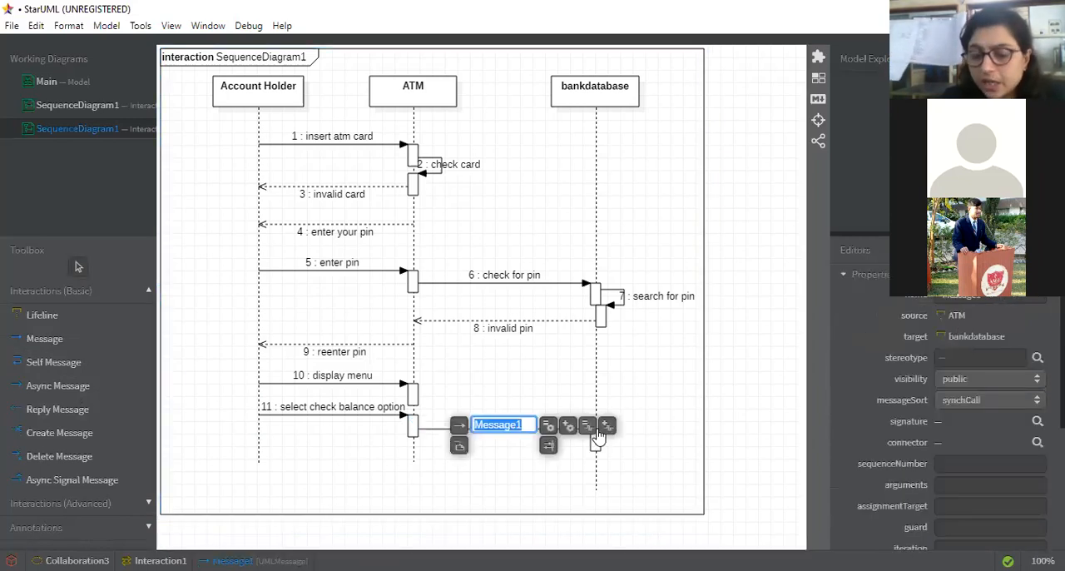
{"action": "type", "text": "check ba"}
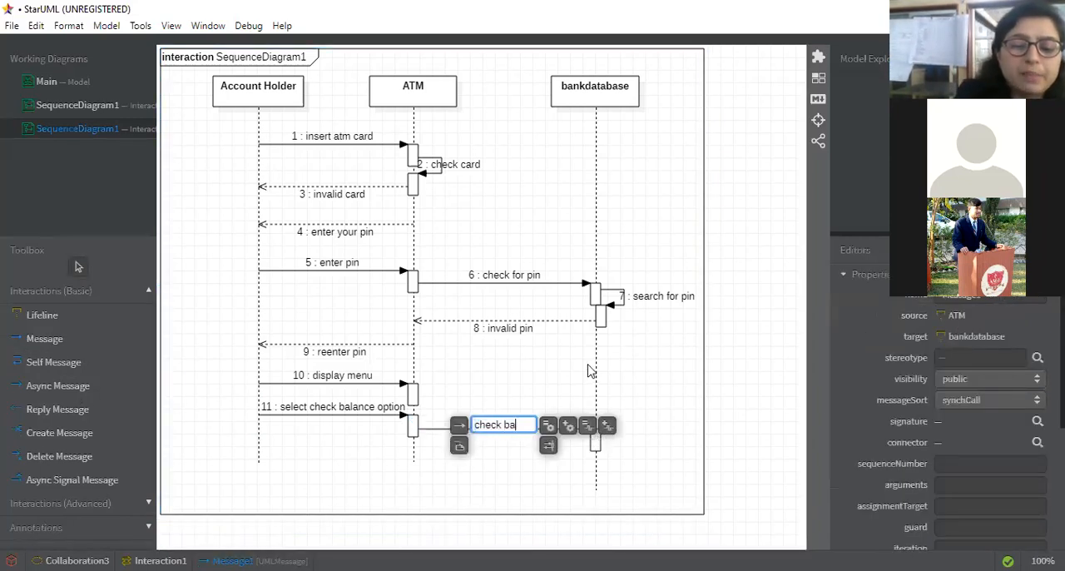
{"action": "type", "text": "lance"}
{"action": "key", "text": "BackSpace"}
{"action": "key", "text": "BackSpace"}
{"action": "key", "text": "BackSpace"}
{"action": "key", "text": "BackSpace"}
{"action": "key", "text": "BackSpace"}
{"action": "key", "text": "BackSpace"}
{"action": "key", "text": "BackSpace"}
{"action": "key", "text": "BackSpace"}
{"action": "key", "text": "BackSpace"}
{"action": "key", "text": "BackSpace"}
{"action": "key", "text": "BackSpace"}
{"action": "key", "text": "BackSpace"}
{"action": "key", "text": "BackSpace"}
{"action": "type", "text": "re"}
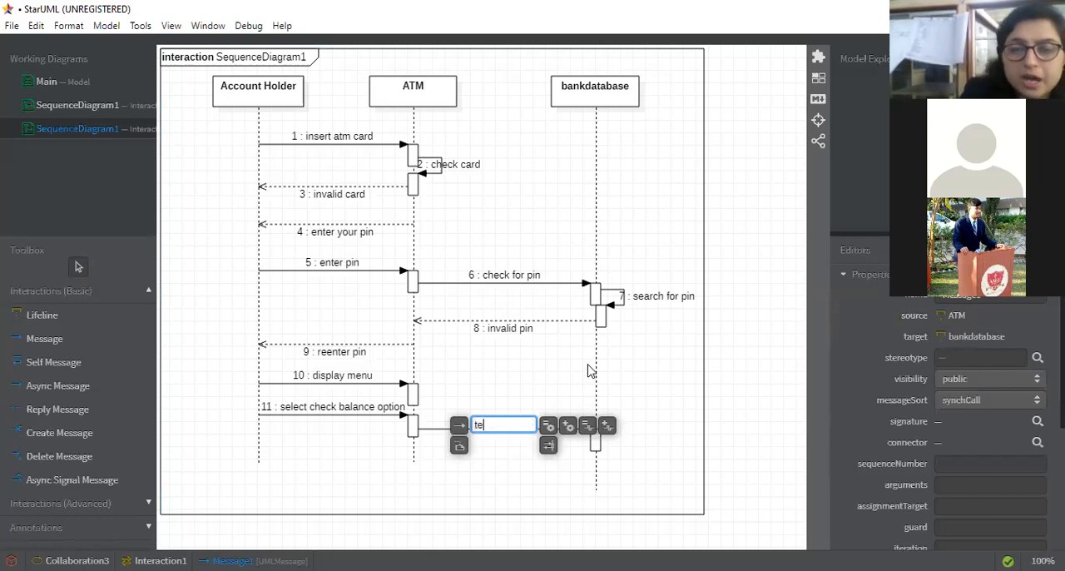
{"action": "type", "text": "tie"}
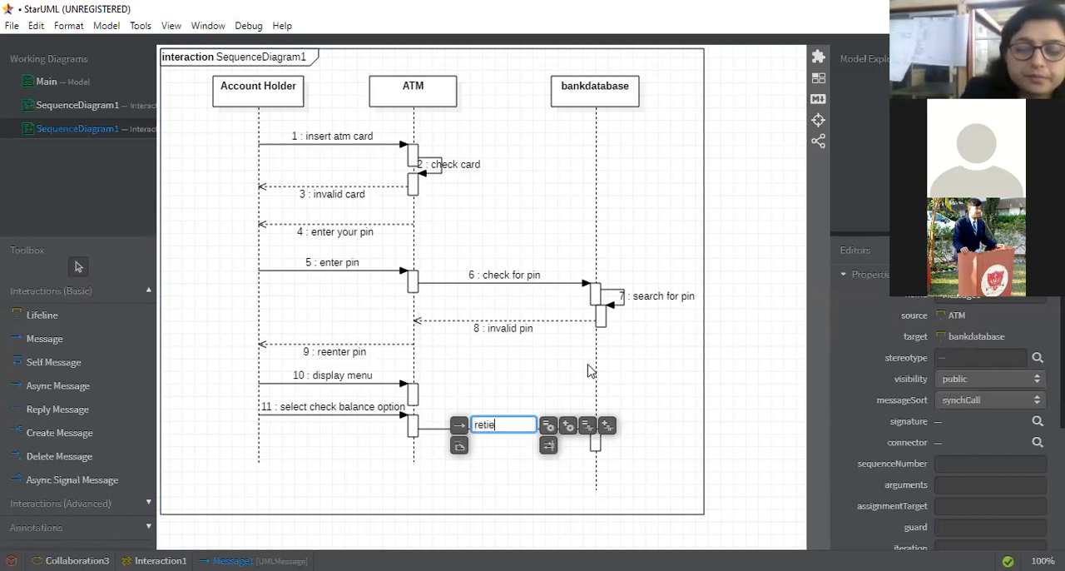
{"action": "type", "text": "ve balance "}
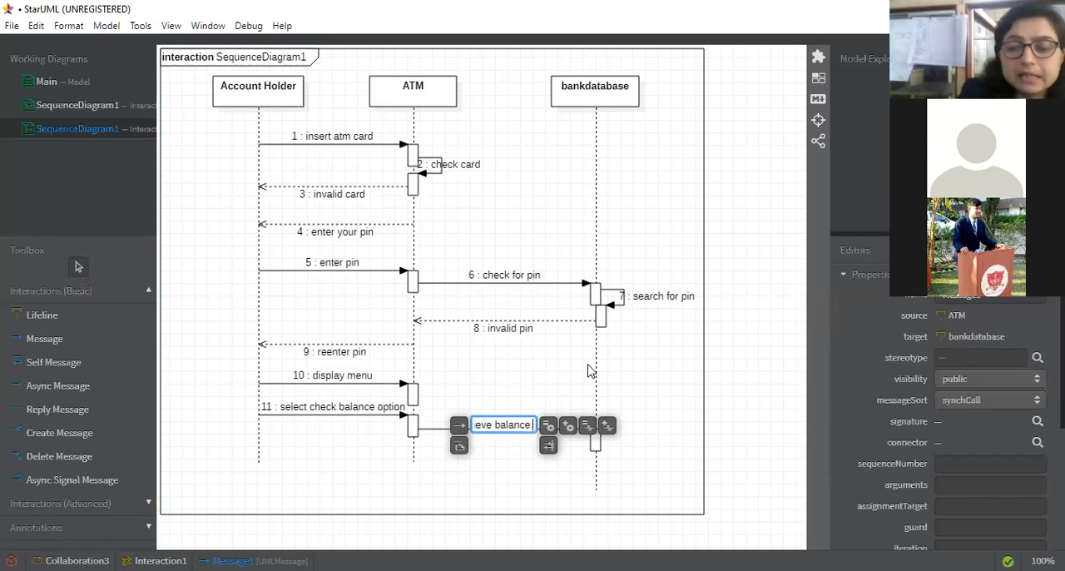
{"action": "type", "text": "information"}
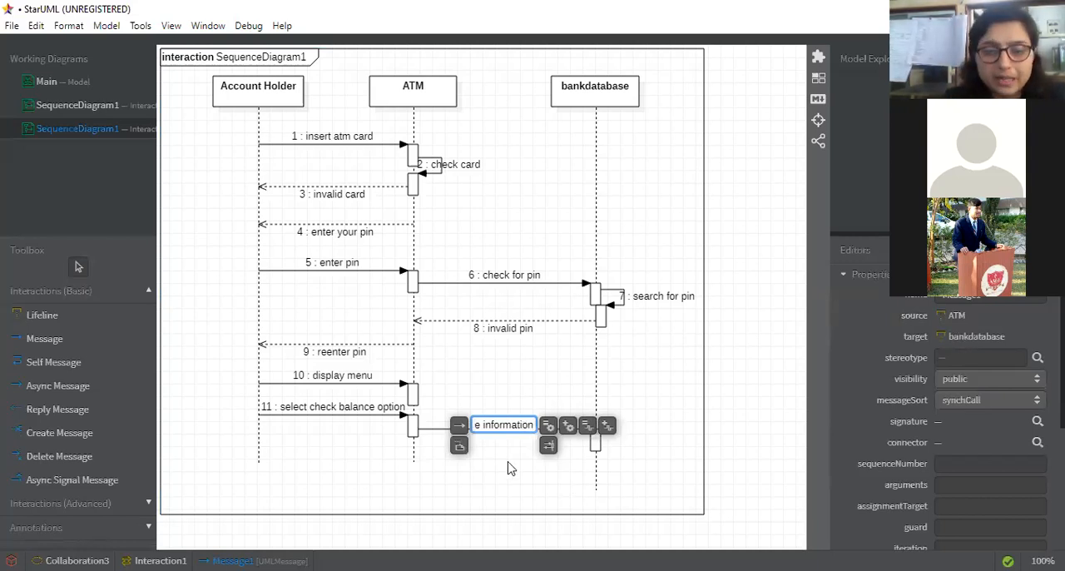
{"action": "left_click", "coordinate": [510, 469]}
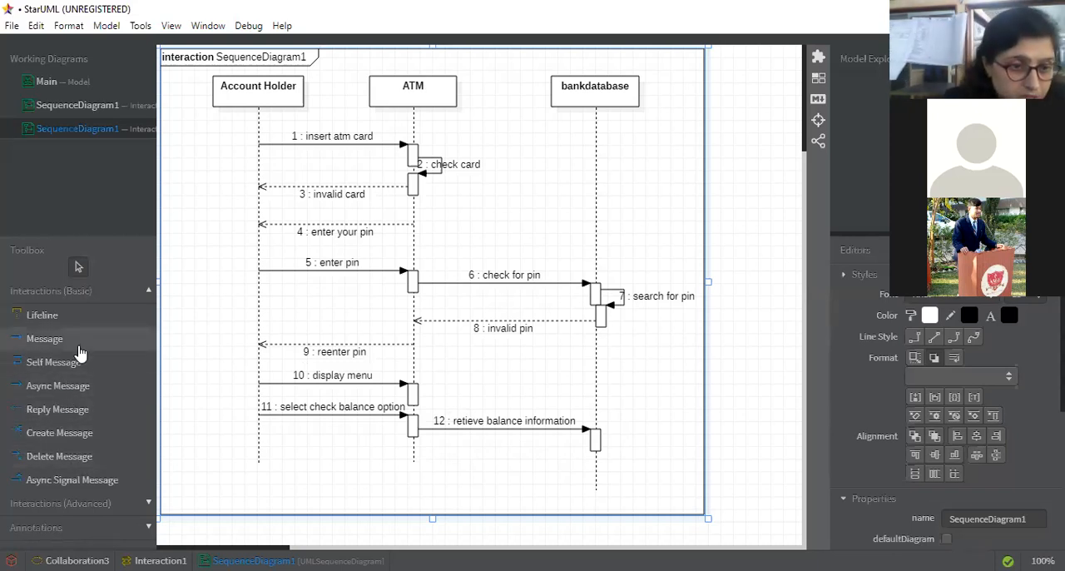
Add a self message on the bankdatabase lifeline at the "retieve balance information" activation and name it "check".
{"action": "left_click", "coordinate": [53, 362]}
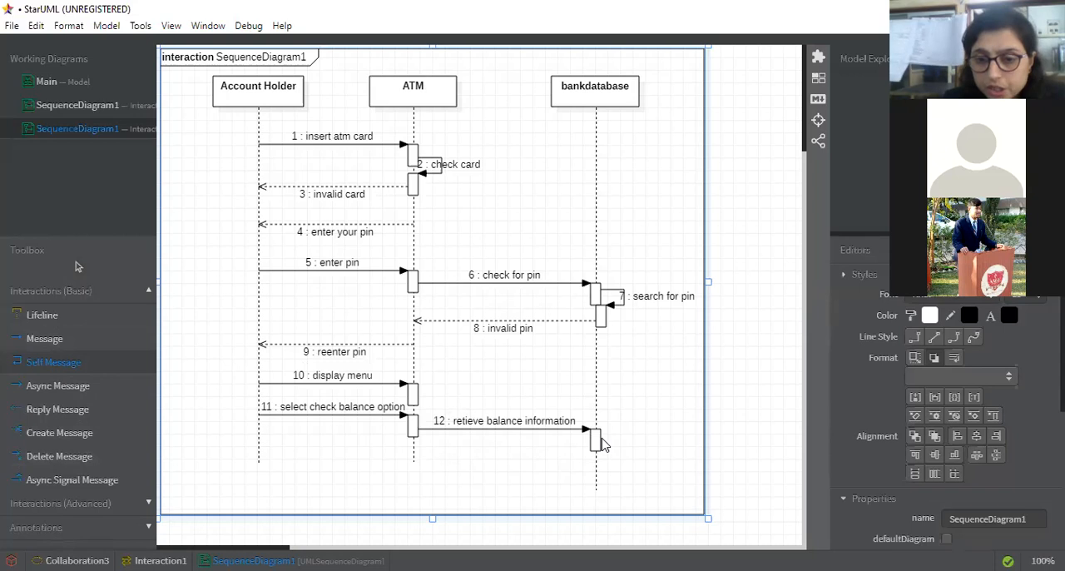
{"action": "left_click", "coordinate": [603, 445]}
{"action": "type", "text": "check"}
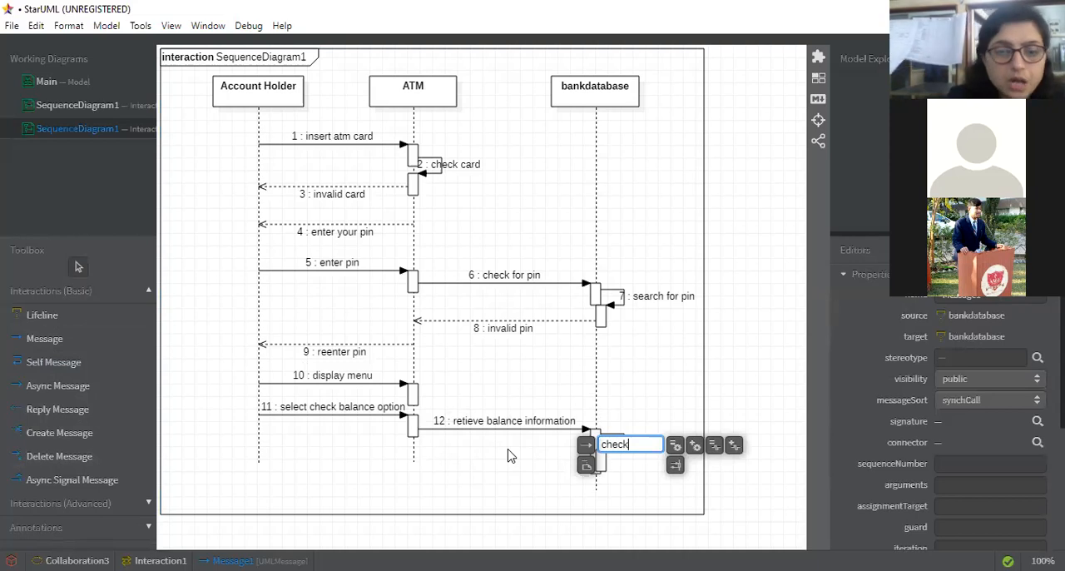
{"action": "left_click", "coordinate": [197, 446]}
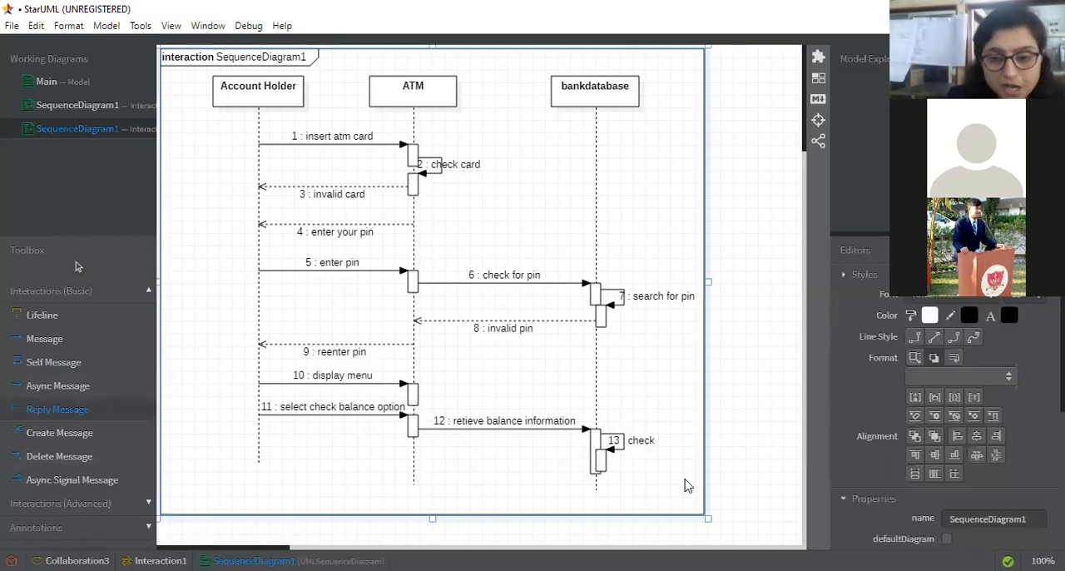
Add a reply message from bankdatabase to Account Holder below the "check" self message and name it "balance displayed".
{"action": "left_click_drag", "start_coordinate": [596, 464], "coordinate": [260, 464]}
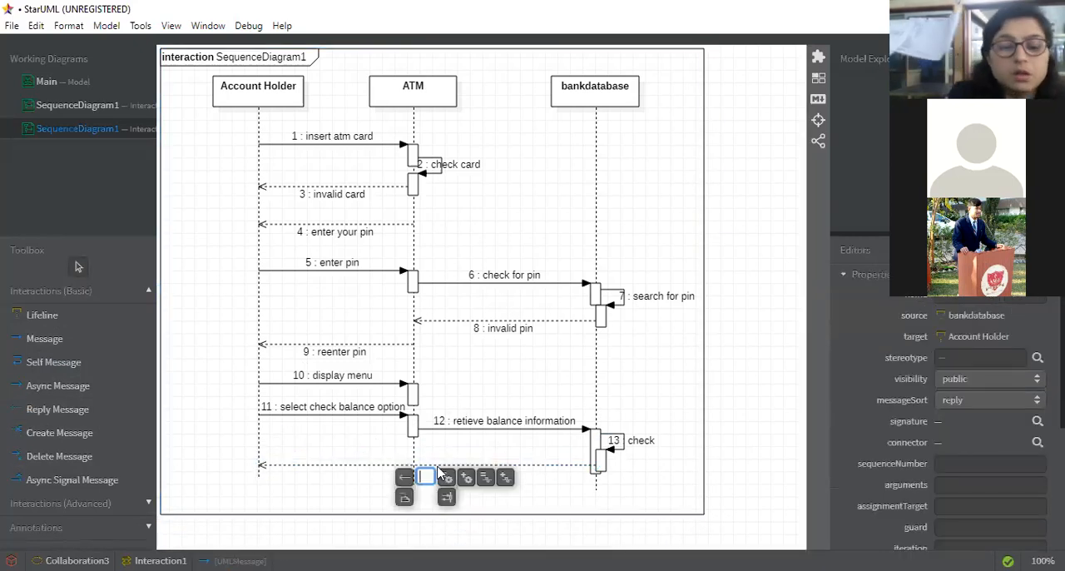
{"action": "type", "text": "balance"}
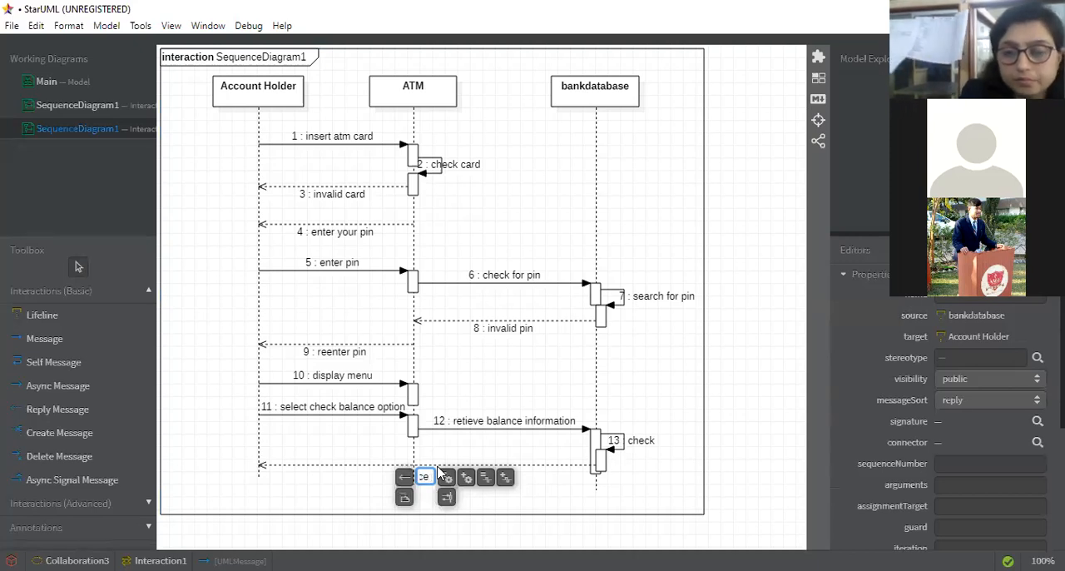
{"action": "type", "text": " displaye"}
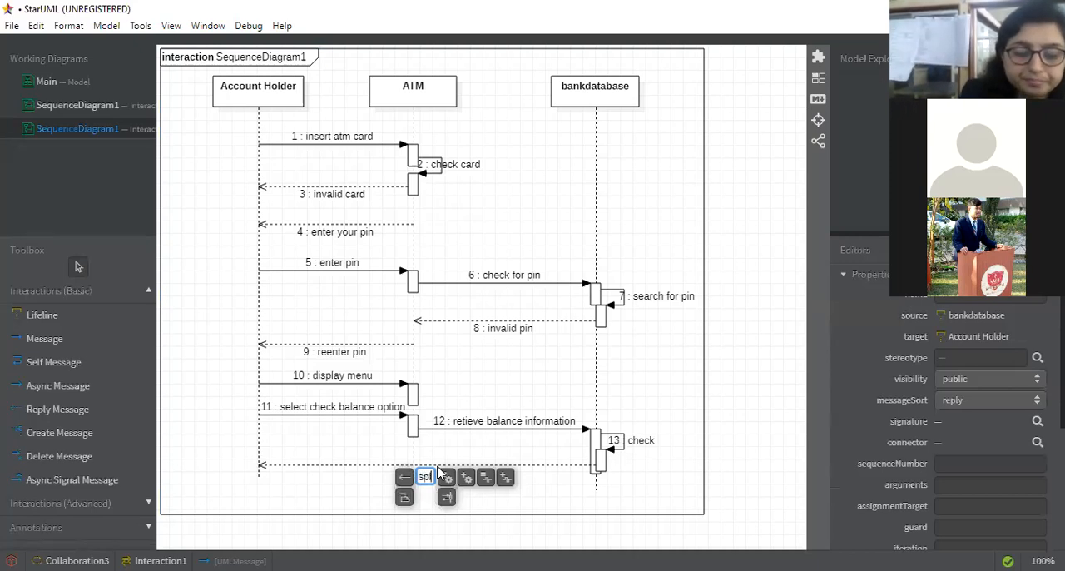
{"action": "type", "text": "d"}
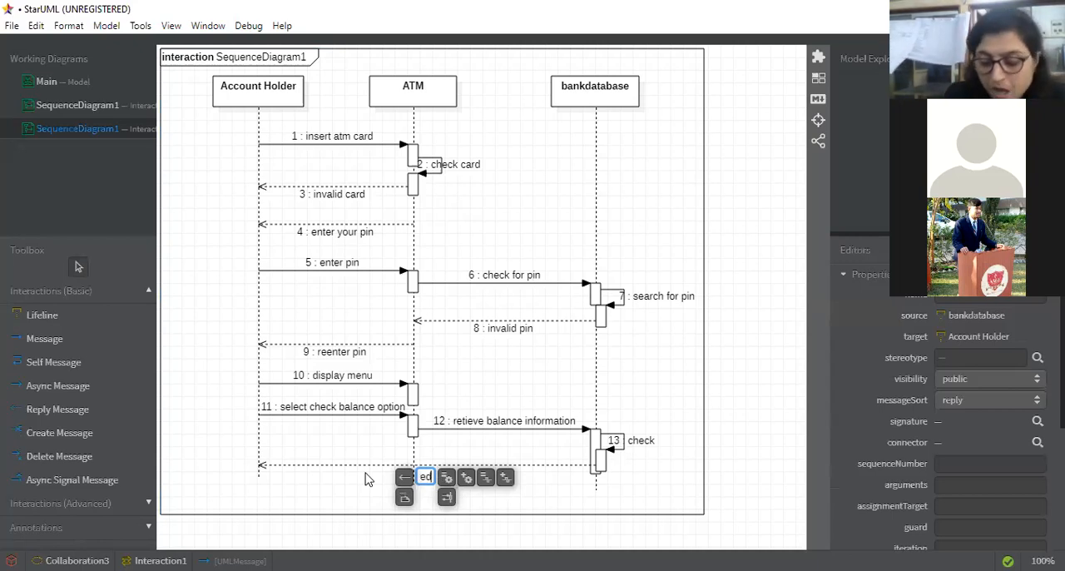
{"action": "left_click", "coordinate": [364, 479]}
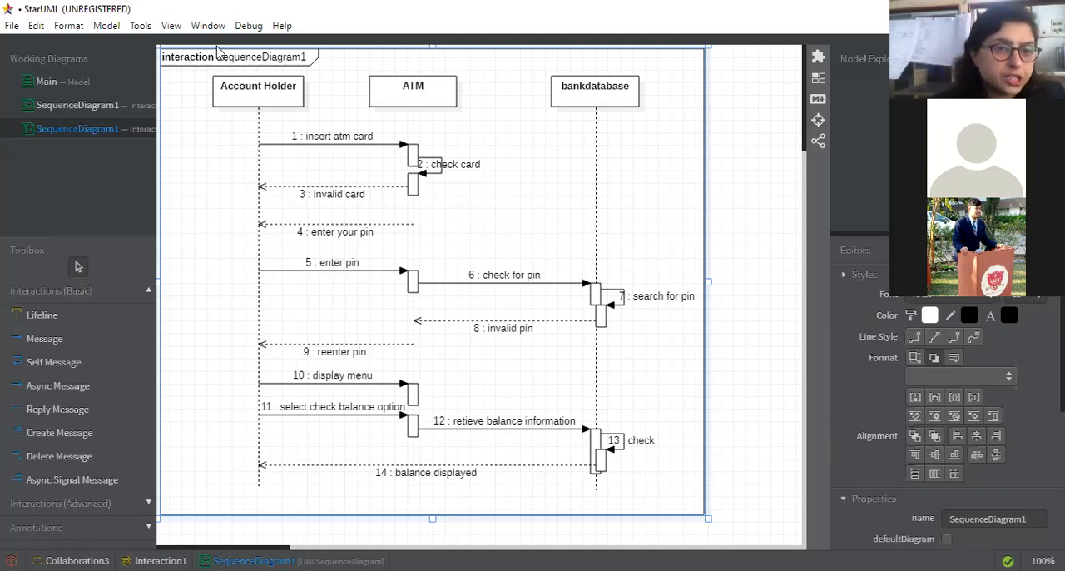
Open the existing "pos system" model file from the Documents folder.
{"action": "left_click", "coordinate": [107, 26]}
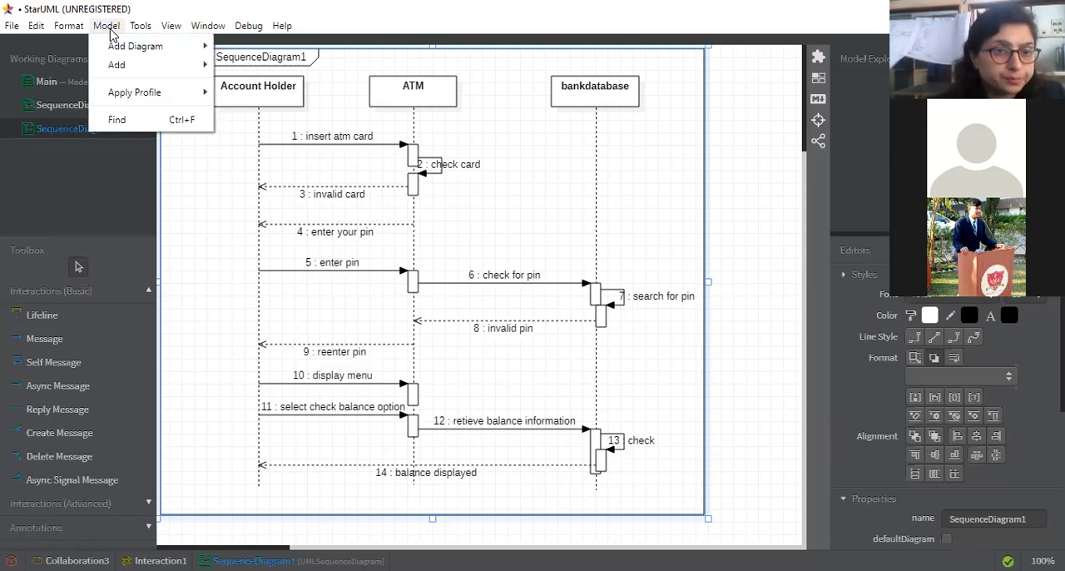
{"action": "left_click", "coordinate": [12, 26]}
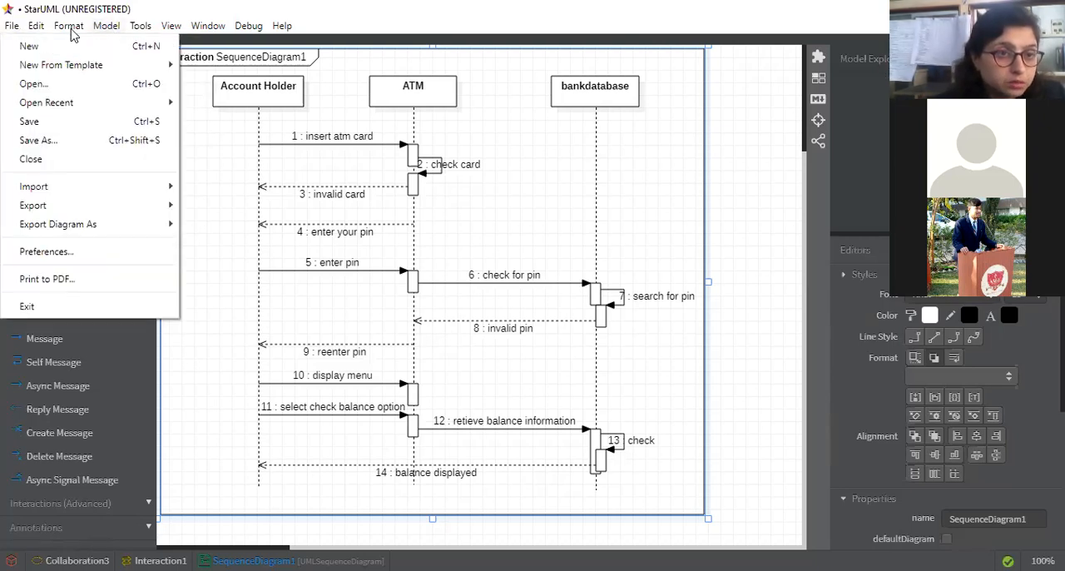
{"action": "left_click", "coordinate": [44, 88]}
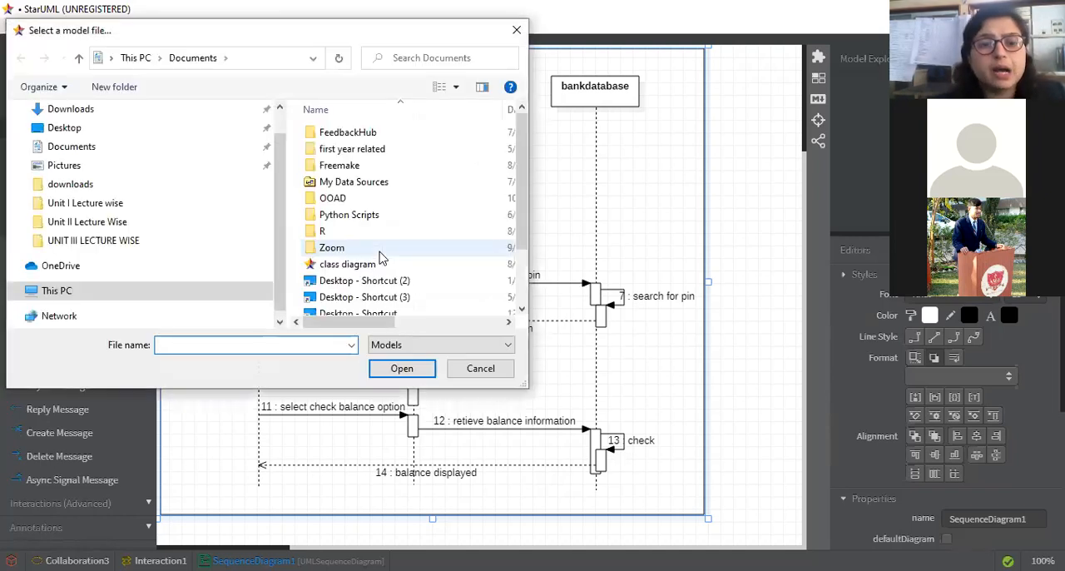
{"action": "left_click_drag", "start_coordinate": [521, 245], "coordinate": [531, 321]}
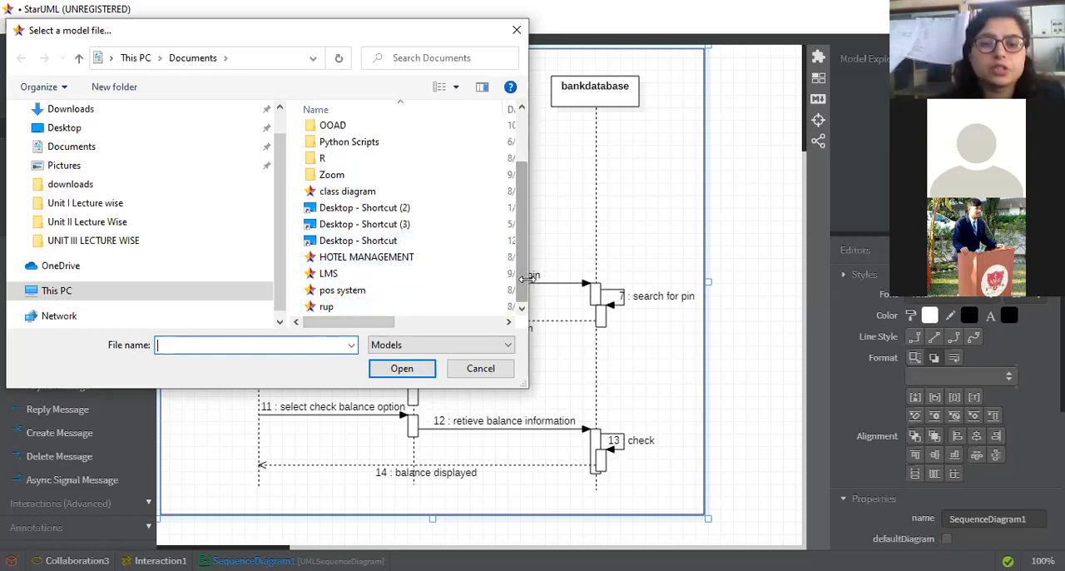
{"action": "left_click", "coordinate": [350, 290]}
{"action": "left_click", "coordinate": [414, 374]}
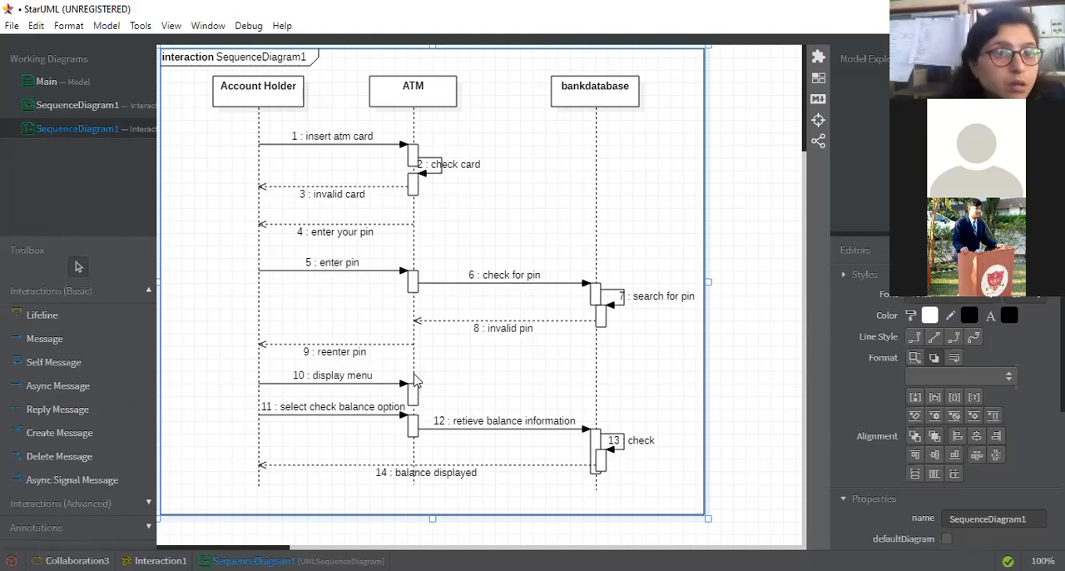
Open the existing "HOTEL MANAGEMENT" model file from the Documents folder.
{"action": "left_click", "coordinate": [11, 26]}
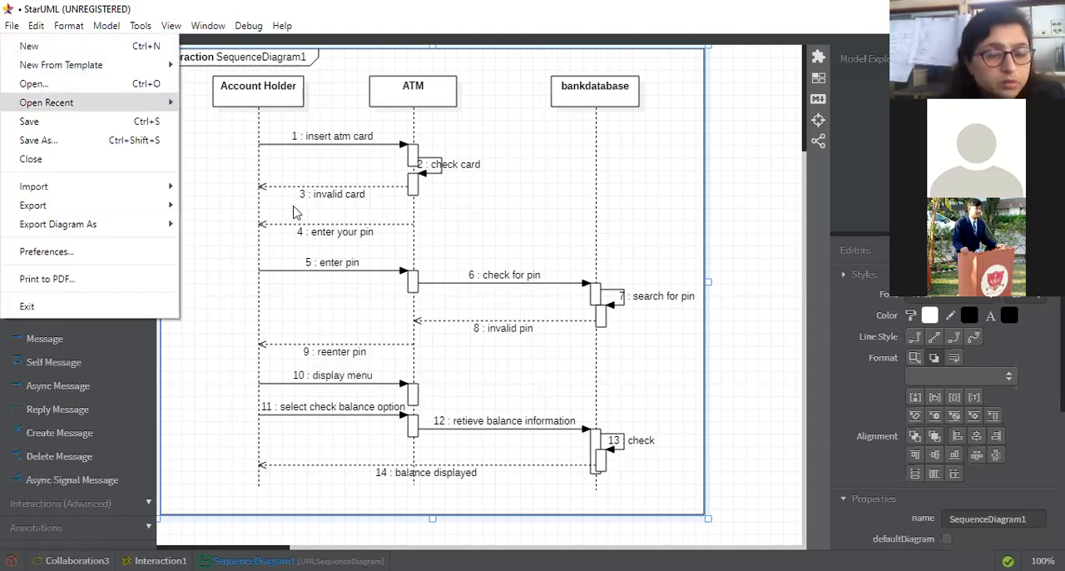
{"action": "left_click", "coordinate": [34, 84]}
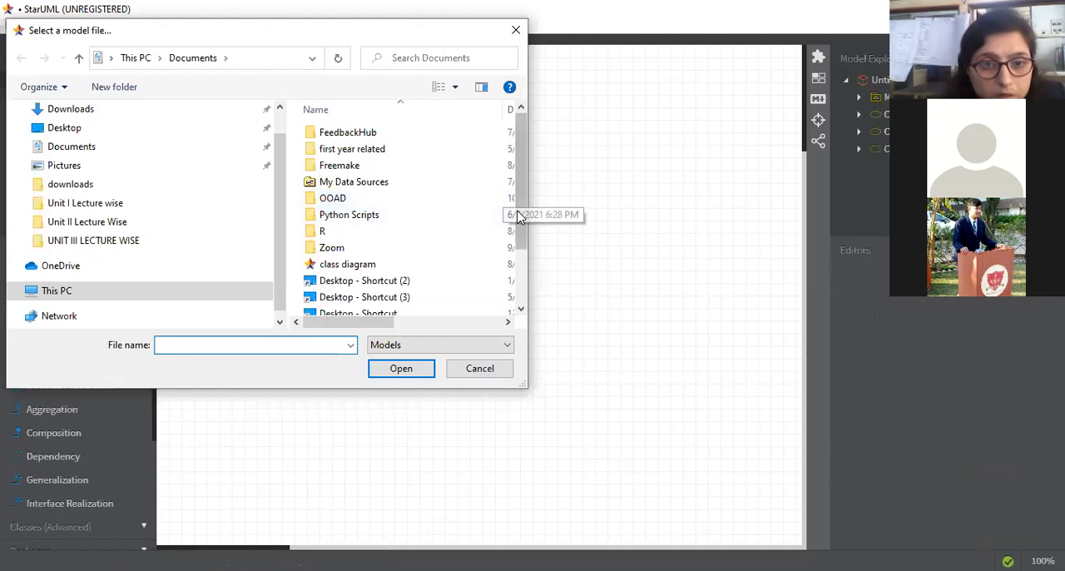
{"action": "scroll", "coordinate": [513, 216], "scroll_direction": "down", "scroll_amount": 2}
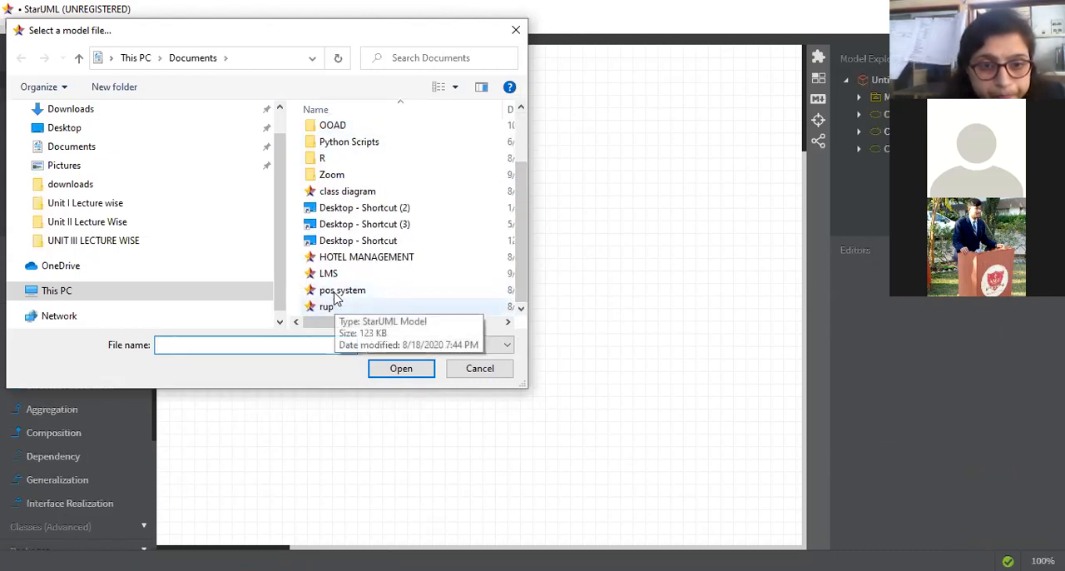
{"action": "left_click", "coordinate": [337, 258]}
{"action": "left_click", "coordinate": [397, 368]}
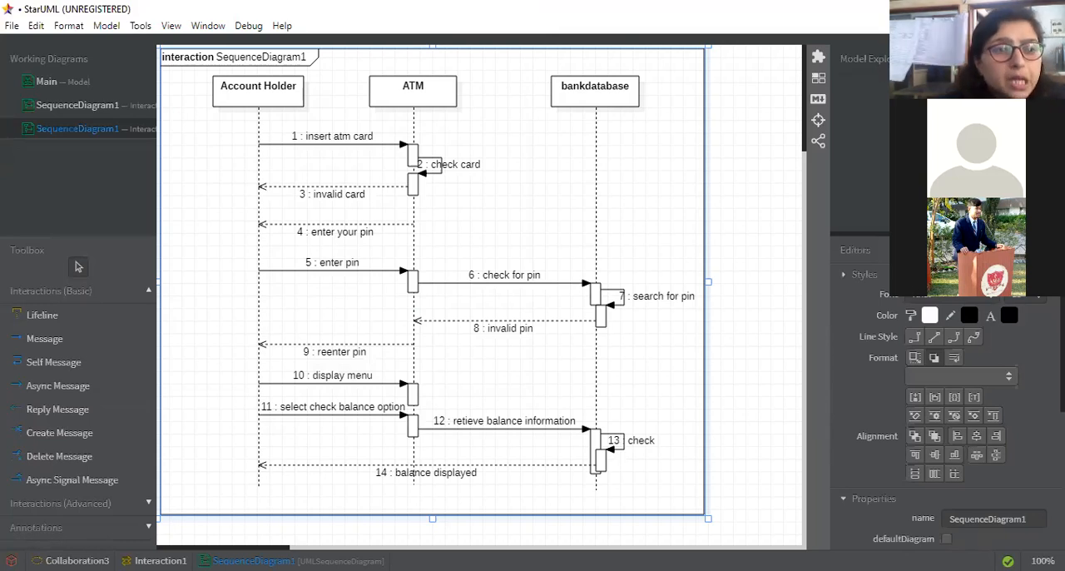
Open the recently used POS.mdj model.
{"action": "left_click", "coordinate": [12, 26]}
{"action": "mouse_move", "coordinate": [46, 102]}
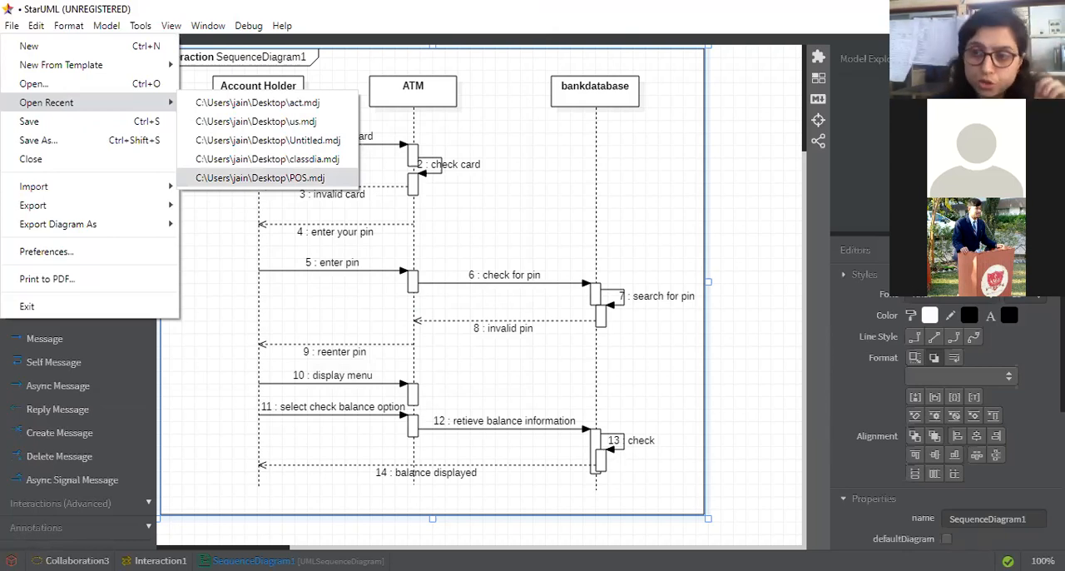
{"action": "left_click", "coordinate": [260, 178]}
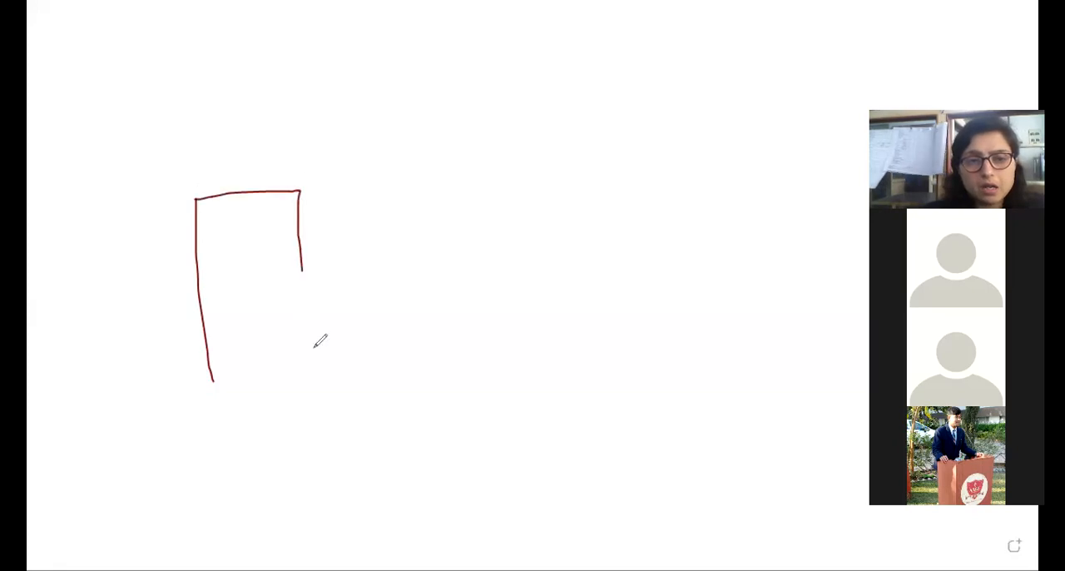
On a blank whiteboard, sketch a tall use case system boundary with four ovals inside and a fifth oval linked to the uppermost one.
{"action": "left_click_drag", "start_coordinate": [320, 341], "coordinate": [209, 370]}
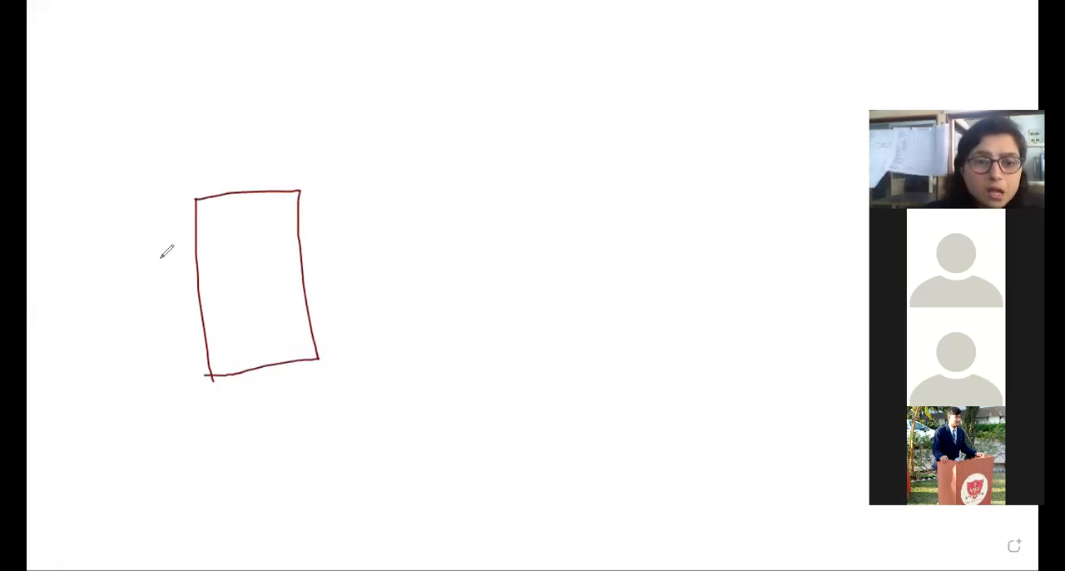
{"action": "mouse_move", "coordinate": [226, 235]}
{"action": "left_mouse_down"}
{"action": "mouse_move", "coordinate": [269, 218]}
{"action": "mouse_move", "coordinate": [241, 219]}
{"action": "left_mouse_up"}
{"action": "mouse_move", "coordinate": [255, 268]}
{"action": "left_mouse_down"}
{"action": "mouse_move", "coordinate": [266, 252]}
{"action": "mouse_move", "coordinate": [256, 266]}
{"action": "left_mouse_up"}
{"action": "mouse_move", "coordinate": [250, 321]}
{"action": "left_mouse_down"}
{"action": "mouse_move", "coordinate": [290, 307]}
{"action": "mouse_move", "coordinate": [248, 334]}
{"action": "mouse_move", "coordinate": [251, 356]}
{"action": "mouse_move", "coordinate": [293, 355]}
{"action": "left_mouse_up"}
{"action": "mouse_move", "coordinate": [268, 215]}
{"action": "left_mouse_down"}
{"action": "mouse_move", "coordinate": [336, 192]}
{"action": "mouse_move", "coordinate": [356, 201]}
{"action": "mouse_move", "coordinate": [318, 190]}
{"action": "left_mouse_up"}
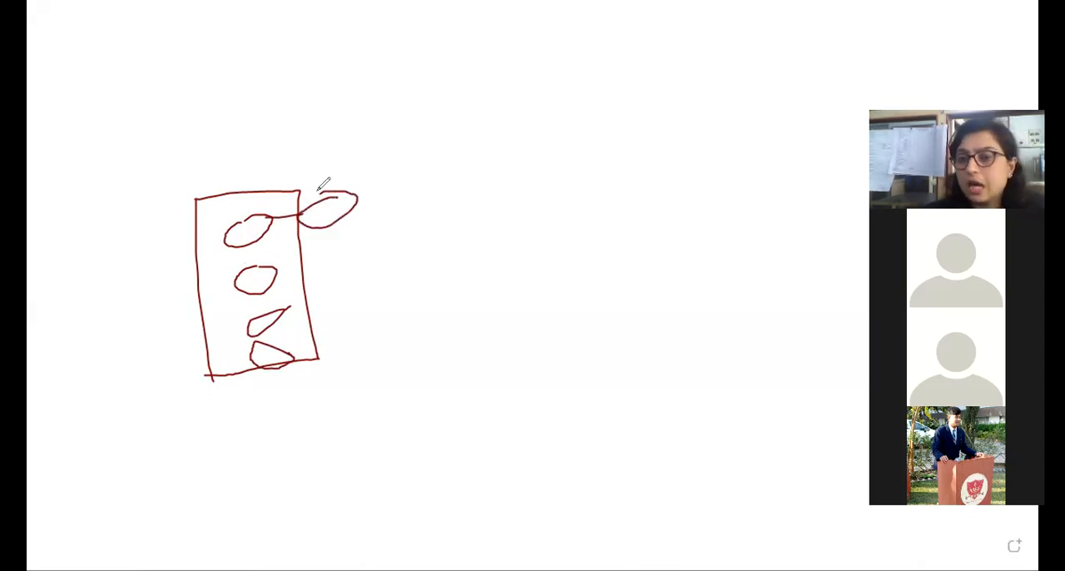
Draw two stick-figure actors beside the system boundary and connect each with two association lines to the use cases.
{"action": "left_click_drag", "start_coordinate": [125, 213], "coordinate": [114, 274]}
{"action": "left_click_drag", "start_coordinate": [115, 236], "coordinate": [148, 297]}
{"action": "left_click_drag", "start_coordinate": [143, 337], "coordinate": [184, 386]}
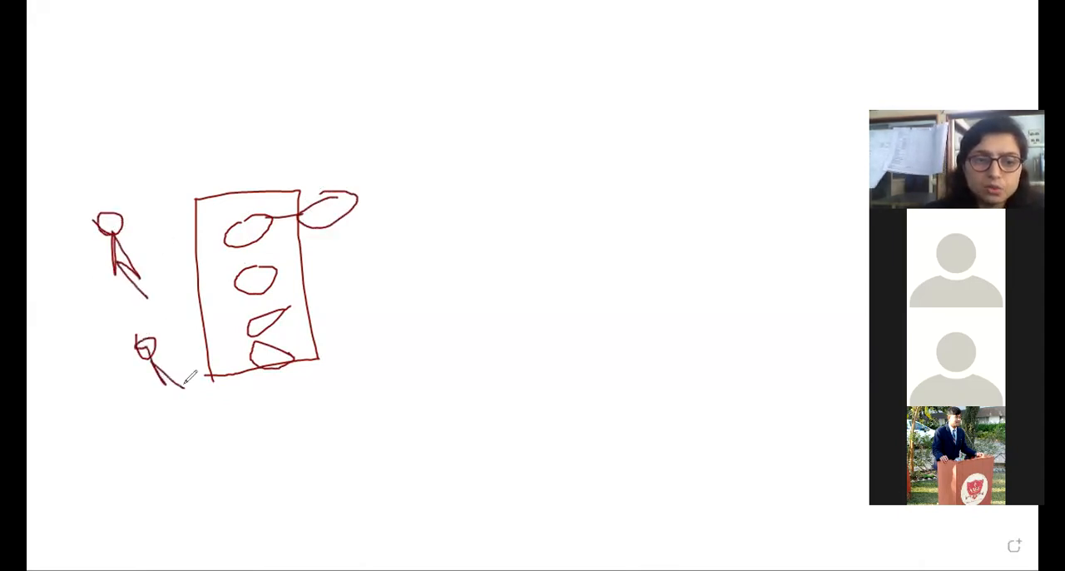
{"action": "left_click_drag", "start_coordinate": [118, 239], "coordinate": [233, 225]}
{"action": "left_click_drag", "start_coordinate": [138, 264], "coordinate": [262, 306]}
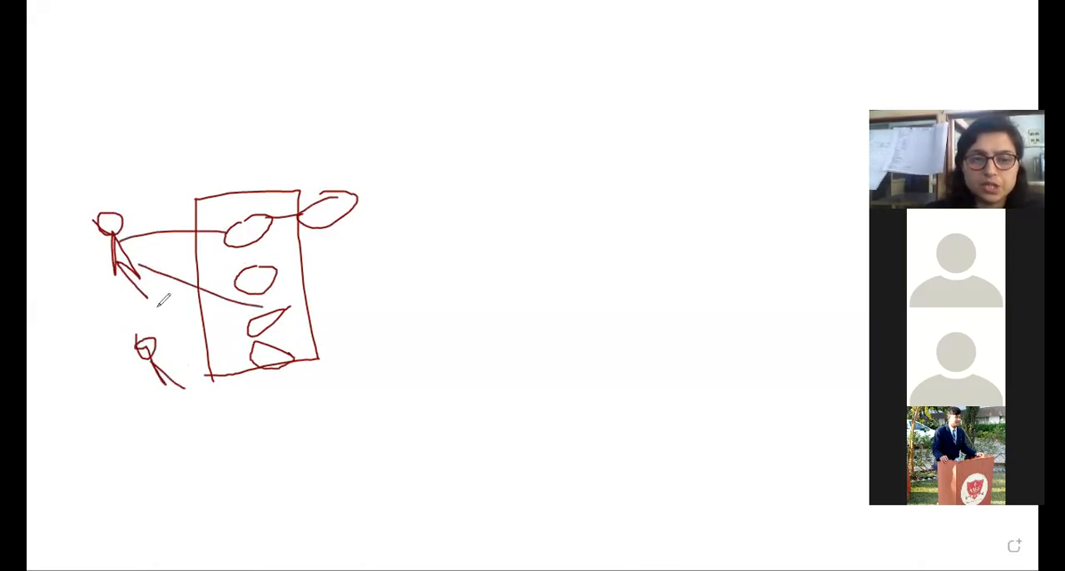
{"action": "left_click_drag", "start_coordinate": [150, 337], "coordinate": [293, 310]}
{"action": "left_click_drag", "start_coordinate": [175, 359], "coordinate": [310, 384]}
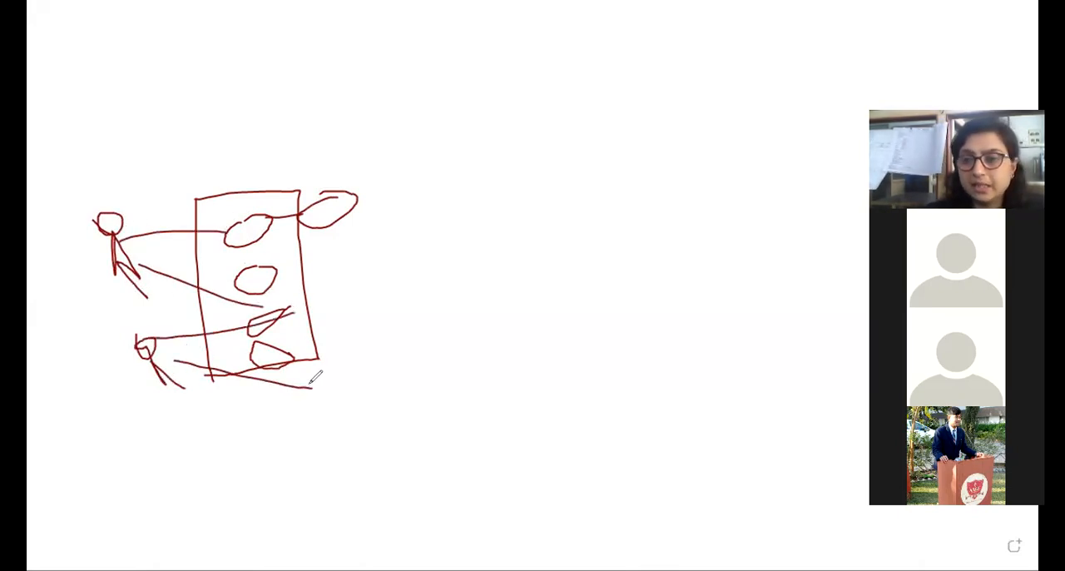
Add a V-shaped mark on top of the system boundary, then handwrite "5S 5C 5A" beside the diagram and underline it.
{"action": "mouse_move", "coordinate": [248, 144]}
{"action": "left_mouse_down"}
{"action": "mouse_move", "coordinate": [271, 193]}
{"action": "mouse_move", "coordinate": [308, 115]}
{"action": "left_mouse_up"}
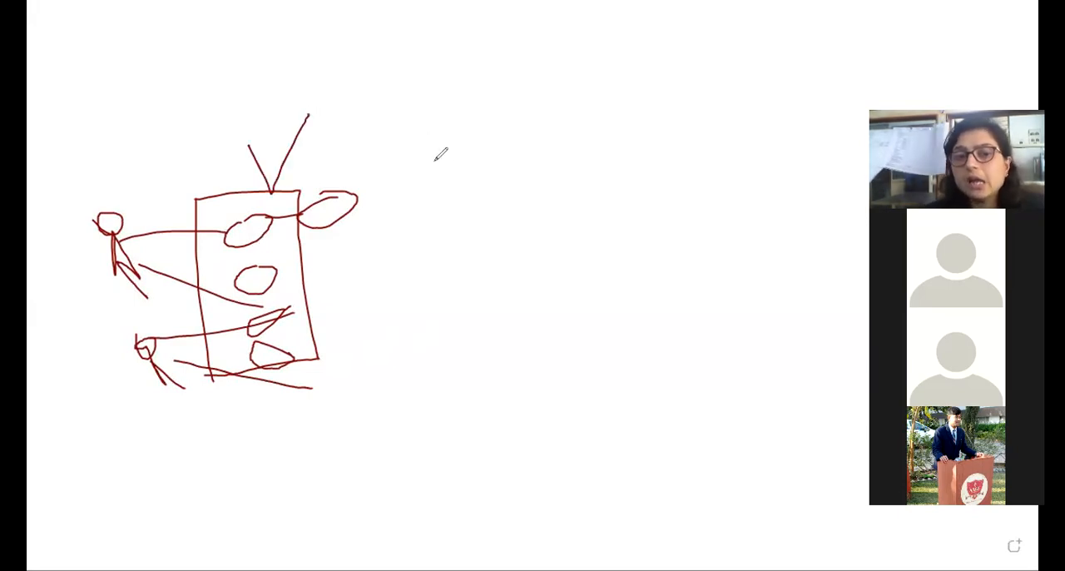
{"action": "mouse_move", "coordinate": [503, 155]}
{"action": "left_mouse_down"}
{"action": "mouse_move", "coordinate": [462, 170]}
{"action": "mouse_move", "coordinate": [464, 195]}
{"action": "left_mouse_up"}
{"action": "mouse_move", "coordinate": [541, 155]}
{"action": "left_mouse_down"}
{"action": "mouse_move", "coordinate": [563, 188]}
{"action": "mouse_move", "coordinate": [536, 213]}
{"action": "left_mouse_up"}
{"action": "mouse_move", "coordinate": [613, 153]}
{"action": "left_mouse_down"}
{"action": "mouse_move", "coordinate": [581, 160]}
{"action": "mouse_move", "coordinate": [597, 200]}
{"action": "left_mouse_up"}
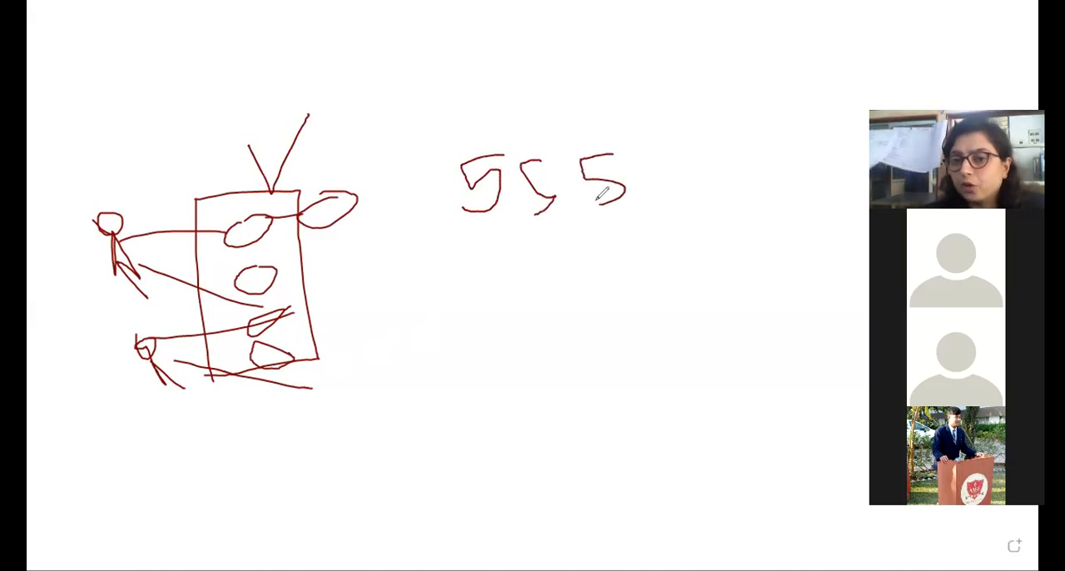
{"action": "left_click_drag", "start_coordinate": [644, 158], "coordinate": [666, 185]}
{"action": "left_click", "coordinate": [720, 150]}
{"action": "mouse_move", "coordinate": [719, 150]}
{"action": "left_mouse_down"}
{"action": "mouse_move", "coordinate": [708, 206]}
{"action": "mouse_move", "coordinate": [748, 137]}
{"action": "mouse_move", "coordinate": [786, 198]}
{"action": "mouse_move", "coordinate": [730, 171]}
{"action": "left_mouse_up"}
{"action": "left_click_drag", "start_coordinate": [512, 247], "coordinate": [868, 289]}
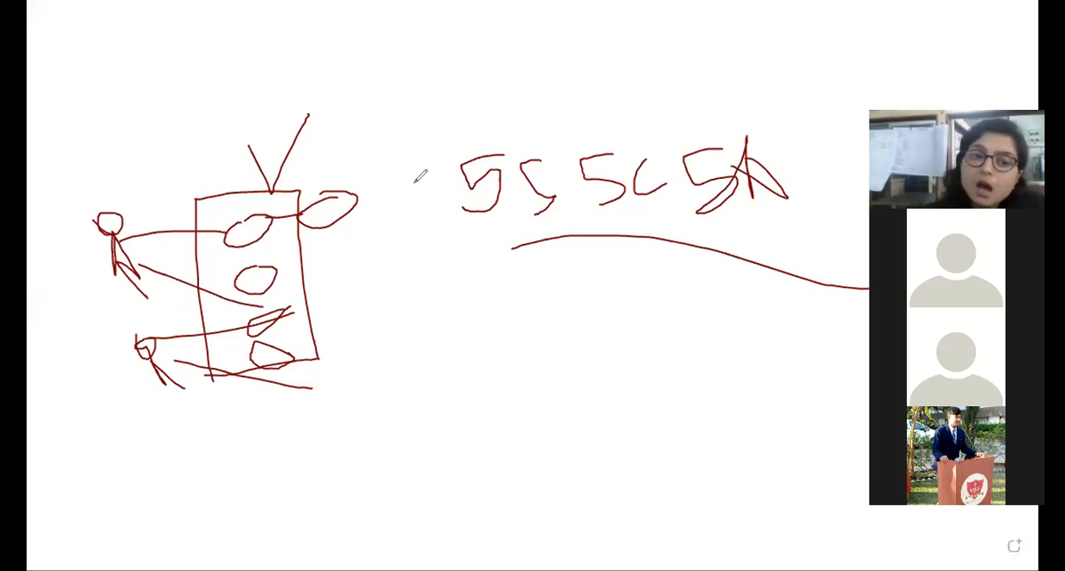
Draw lines from the five use case ovals to handwritten numbers 1 to 5, and an arrow from the 4 up to "5S".
{"action": "left_click_drag", "start_coordinate": [250, 240], "coordinate": [387, 317]}
{"action": "left_click_drag", "start_coordinate": [396, 276], "coordinate": [411, 354]}
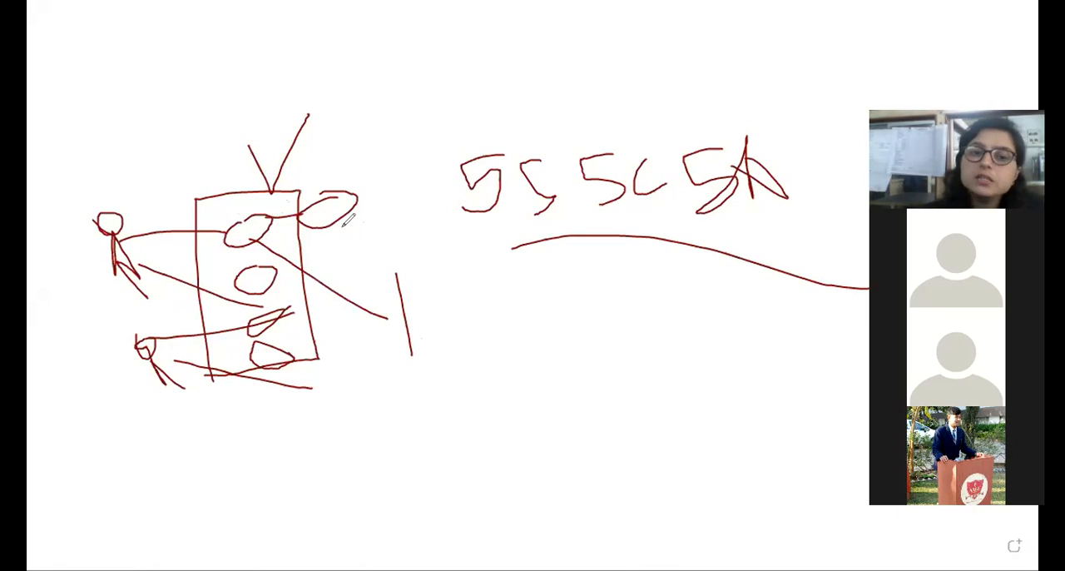
{"action": "mouse_move", "coordinate": [336, 203]}
{"action": "left_mouse_down"}
{"action": "mouse_move", "coordinate": [441, 328]}
{"action": "mouse_move", "coordinate": [522, 305]}
{"action": "left_mouse_up"}
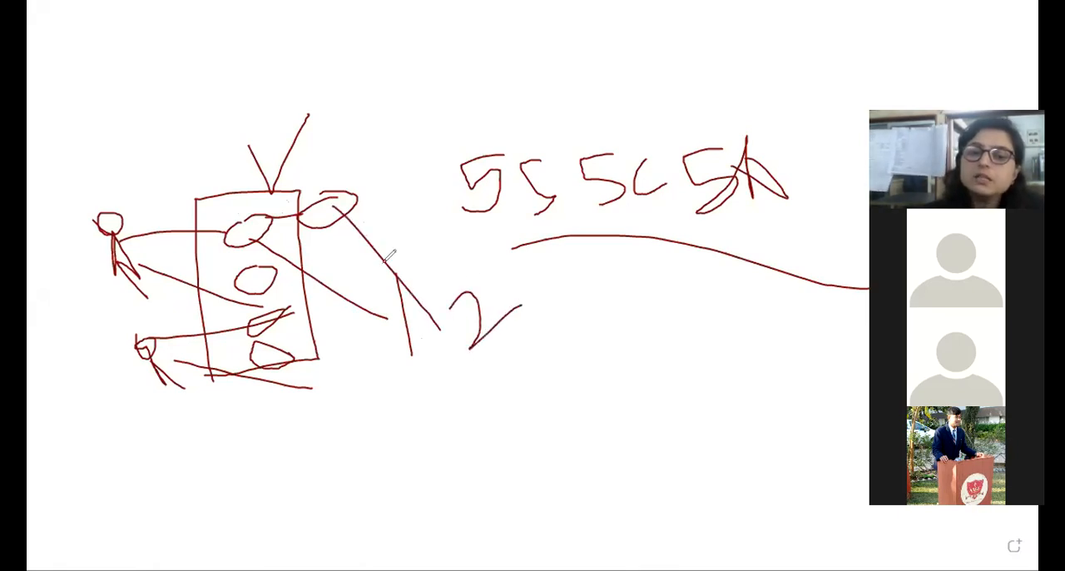
{"action": "left_click_drag", "start_coordinate": [250, 271], "coordinate": [327, 326]}
{"action": "mouse_move", "coordinate": [415, 389]}
{"action": "left_mouse_down"}
{"action": "mouse_move", "coordinate": [493, 451]}
{"action": "mouse_move", "coordinate": [463, 458]}
{"action": "left_mouse_up"}
{"action": "mouse_move", "coordinate": [264, 319]}
{"action": "left_mouse_down"}
{"action": "mouse_move", "coordinate": [541, 387]}
{"action": "mouse_move", "coordinate": [551, 432]}
{"action": "mouse_move", "coordinate": [566, 398]}
{"action": "left_mouse_up"}
{"action": "left_click_drag", "start_coordinate": [563, 394], "coordinate": [601, 474]}
{"action": "left_click_drag", "start_coordinate": [265, 347], "coordinate": [507, 526]}
{"action": "left_click_drag", "start_coordinate": [573, 503], "coordinate": [503, 544]}
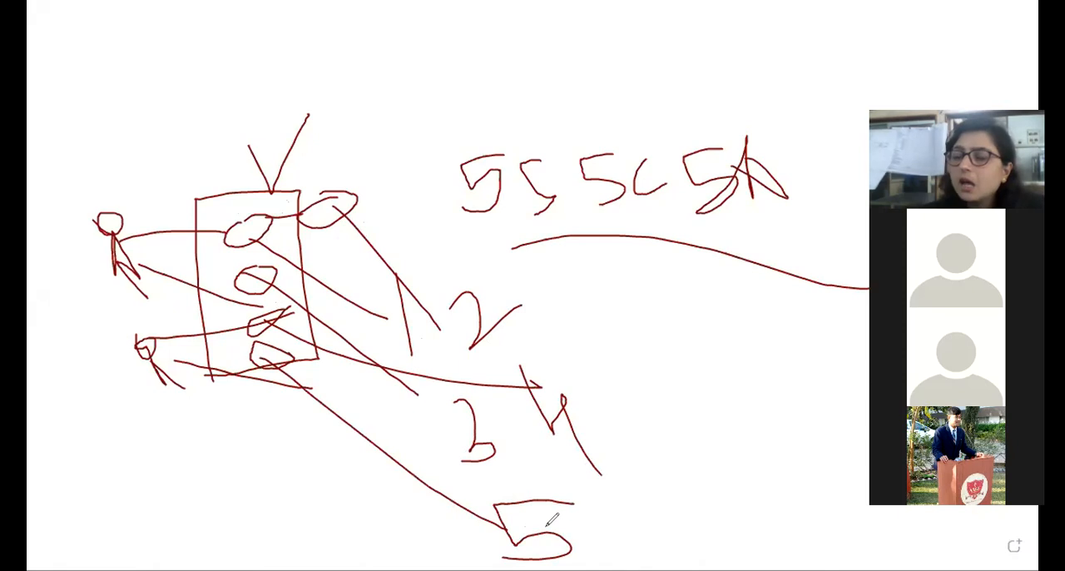
{"action": "left_click_drag", "start_coordinate": [521, 384], "coordinate": [526, 259]}
{"action": "left_click_drag", "start_coordinate": [549, 200], "coordinate": [542, 300]}
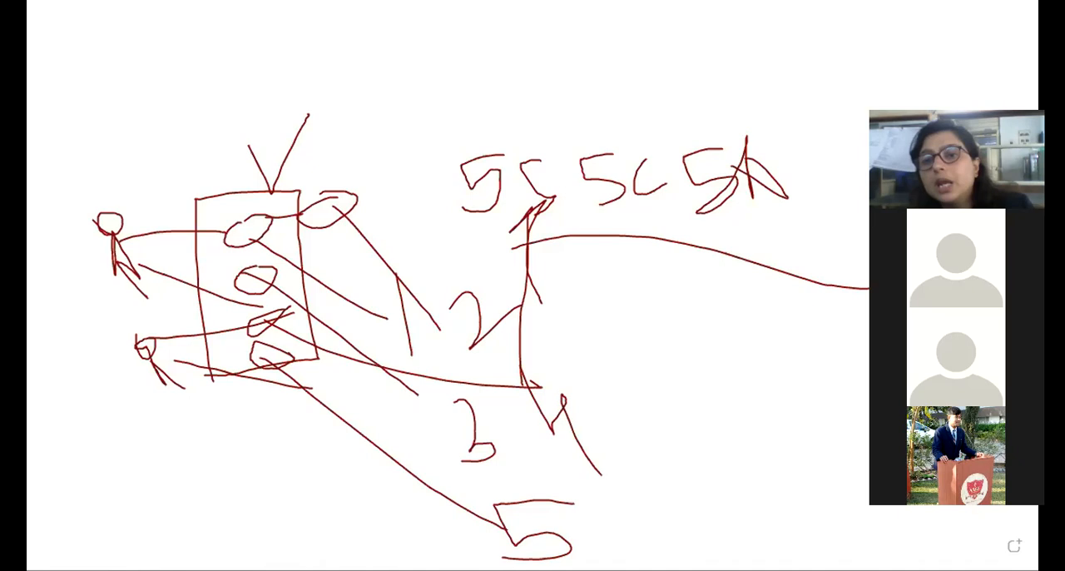
On a cleared whiteboard, sketch a large tall rectangle with a zigzag scribble inside and a long downward arrow beside it.
{"action": "left_click", "coordinate": [728, 104]}
{"action": "mouse_move", "coordinate": [363, 423]}
{"action": "left_mouse_down"}
{"action": "mouse_move", "coordinate": [301, 125]}
{"action": "mouse_move", "coordinate": [582, 435]}
{"action": "mouse_move", "coordinate": [578, 444]}
{"action": "mouse_move", "coordinate": [372, 455]}
{"action": "left_mouse_up"}
{"action": "mouse_move", "coordinate": [348, 208]}
{"action": "left_mouse_down"}
{"action": "mouse_move", "coordinate": [513, 133]}
{"action": "mouse_move", "coordinate": [427, 266]}
{"action": "mouse_move", "coordinate": [522, 256]}
{"action": "left_mouse_up"}
{"action": "mouse_move", "coordinate": [483, 297]}
{"action": "left_mouse_down"}
{"action": "mouse_move", "coordinate": [557, 286]}
{"action": "mouse_move", "coordinate": [532, 323]}
{"action": "left_mouse_up"}
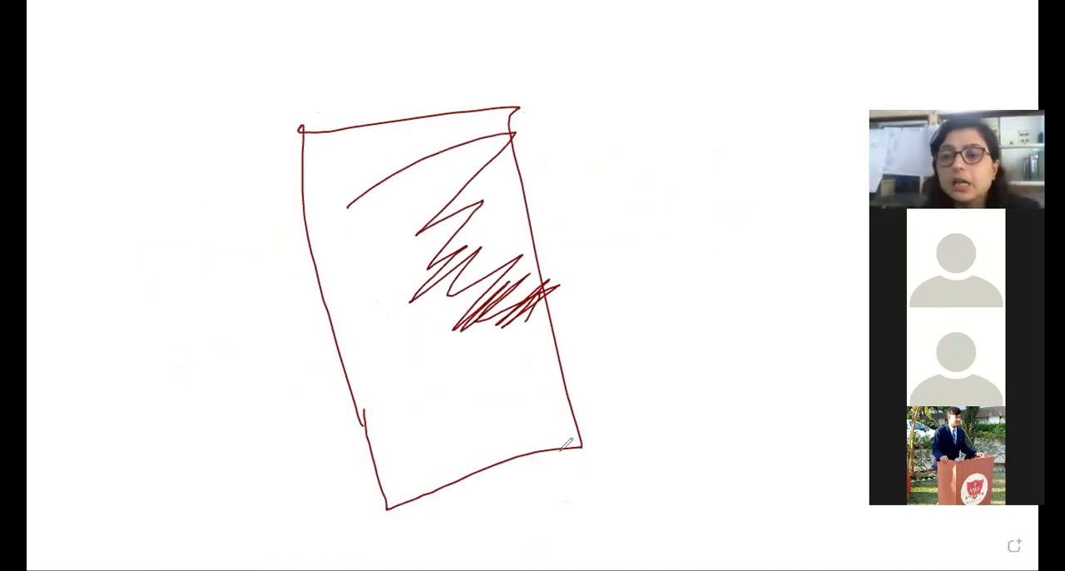
{"action": "mouse_move", "coordinate": [743, 140]}
{"action": "left_mouse_down"}
{"action": "mouse_move", "coordinate": [673, 344]}
{"action": "mouse_move", "coordinate": [732, 329]}
{"action": "left_mouse_up"}
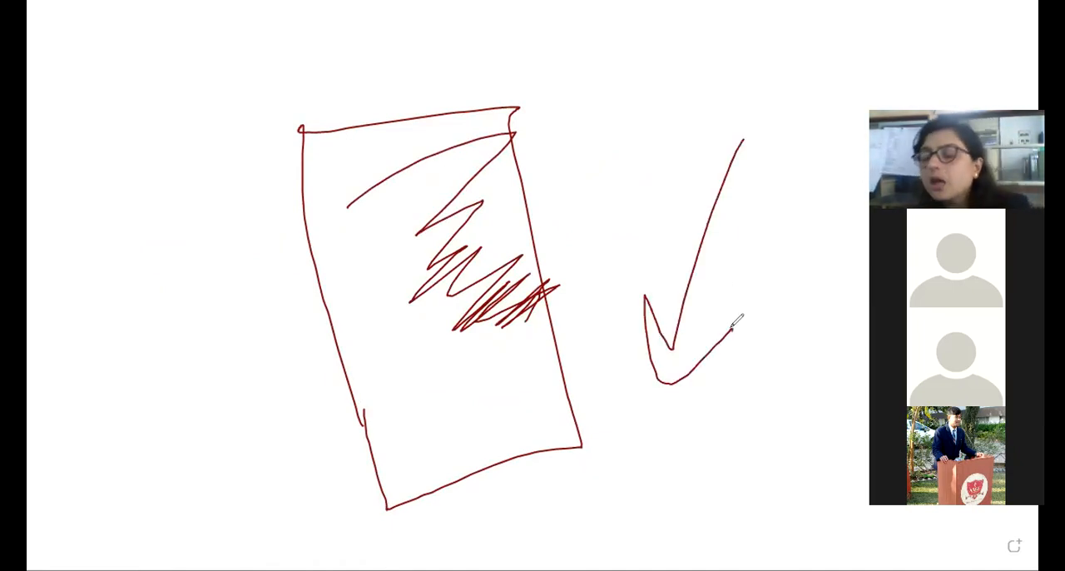